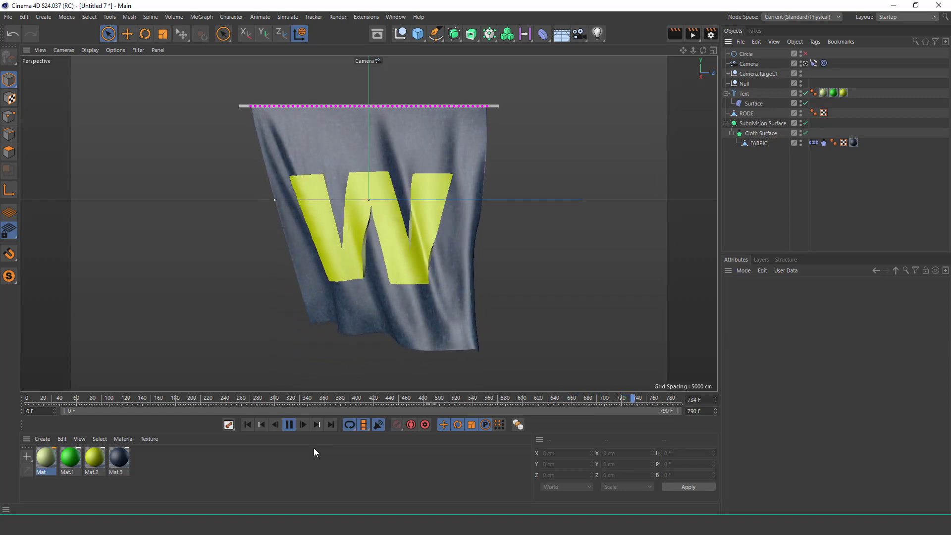
# Stop the animation playback and render the hanging fabric with the yellow W in the viewport.
pyautogui.click(290, 425)
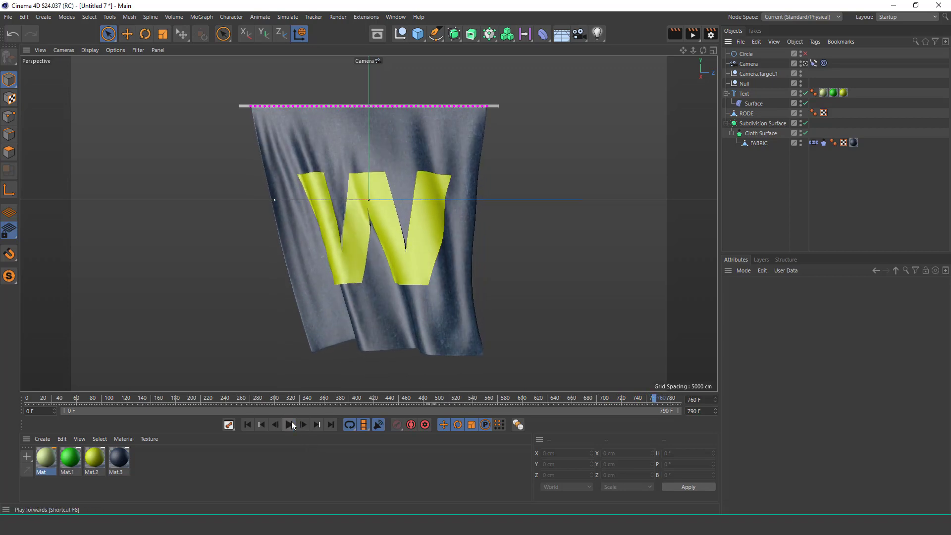
pyautogui.click(675, 34)
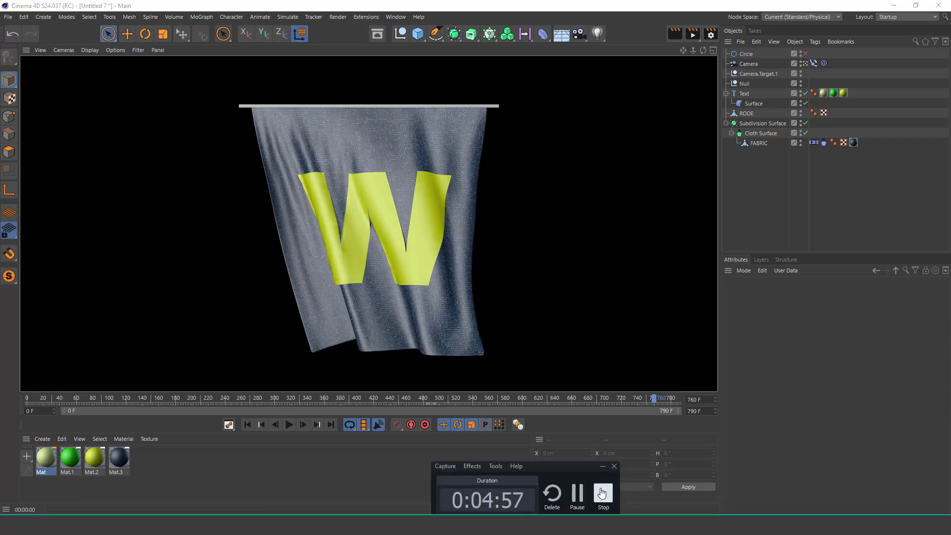
pyautogui.click(602, 493)
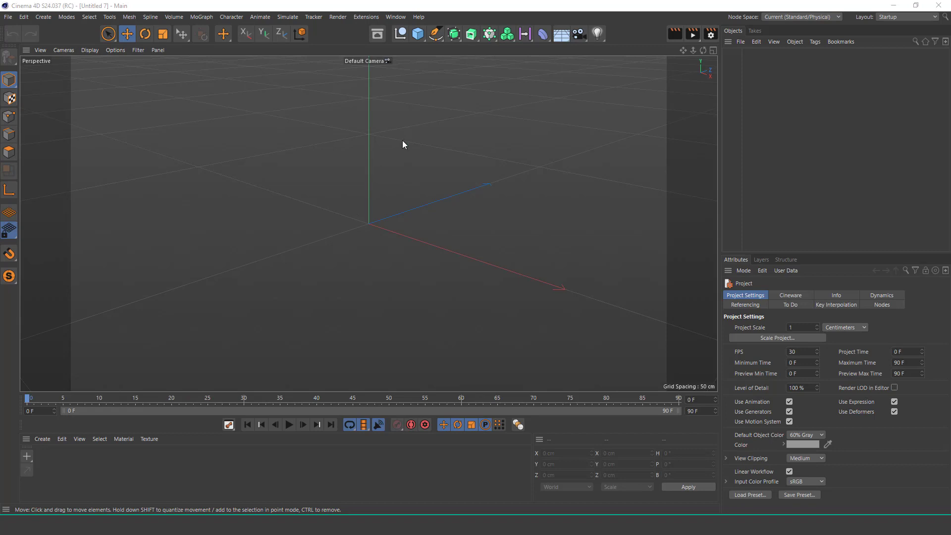
# Add a plane to the empty scene and display its polygon lines over the shaded surface.
pyautogui.click(418, 34)
pyautogui.click(441, 52)
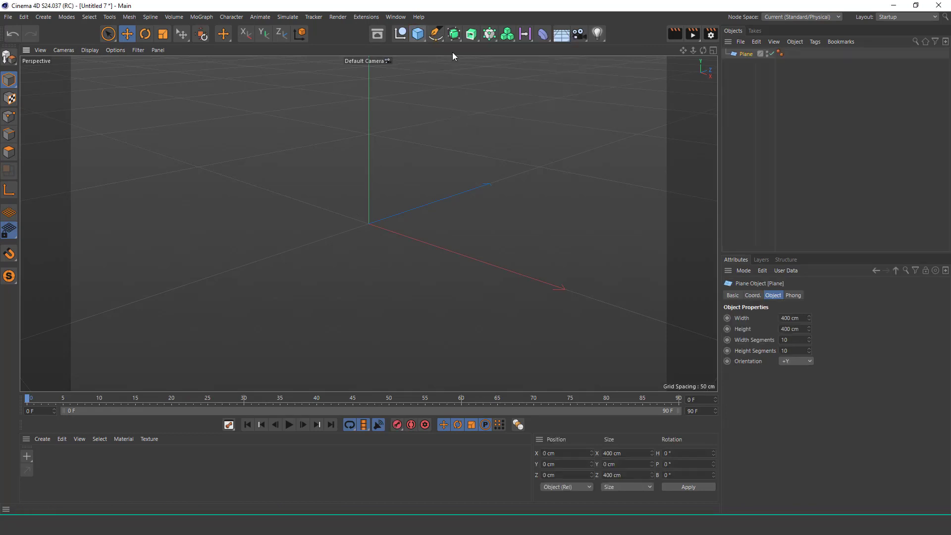
pyautogui.scroll(-2, 355, 210)
pyautogui.moveTo(368, 223)
pyautogui.keyDown('alt'); pyautogui.mouseDown()
pyautogui.moveTo(367, 240)
pyautogui.moveTo(372, 221)
pyautogui.mouseUp(); pyautogui.keyUp('alt')
pyautogui.scroll(2, 373, 221)
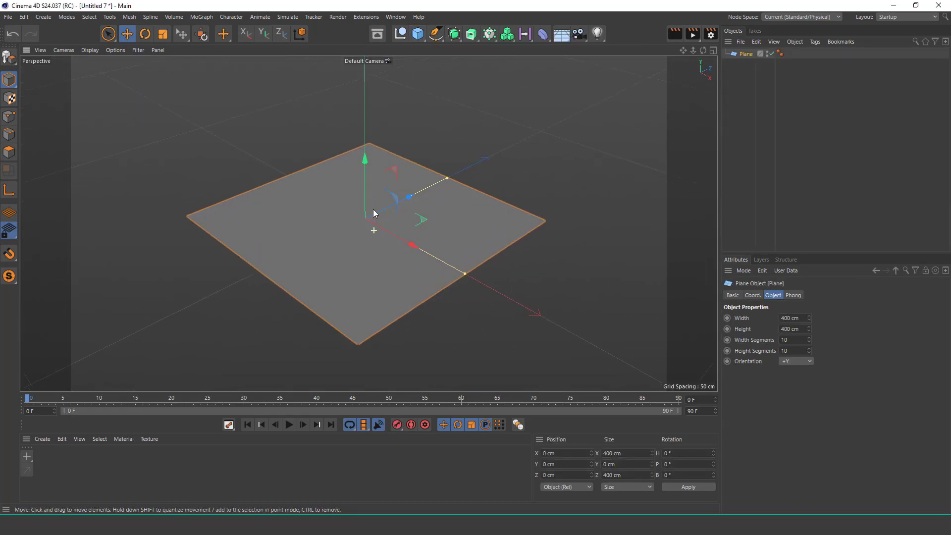
pyautogui.click(92, 50)
pyautogui.click(109, 76)
pyautogui.scroll(2, 350, 227)
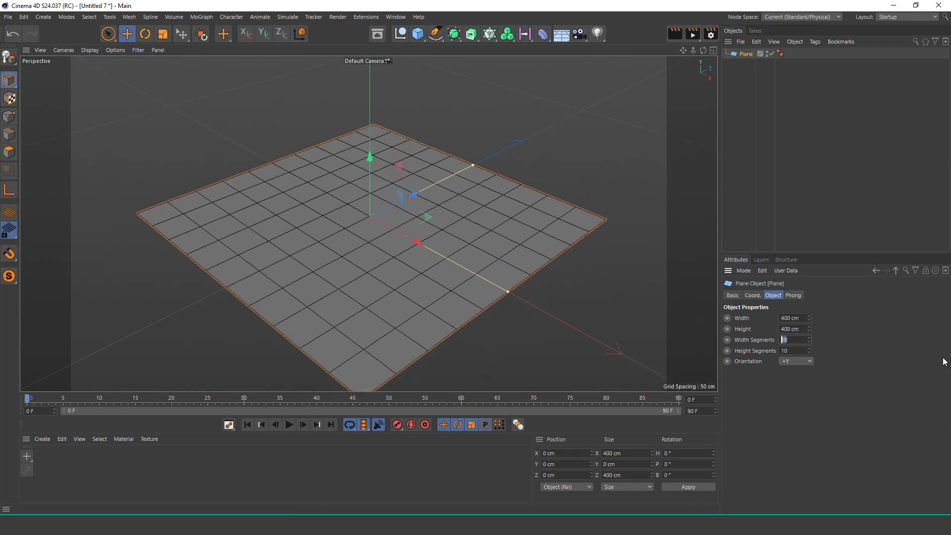
# Set the plane's width segments and height segments to 50 each.
pyautogui.press('Tab')
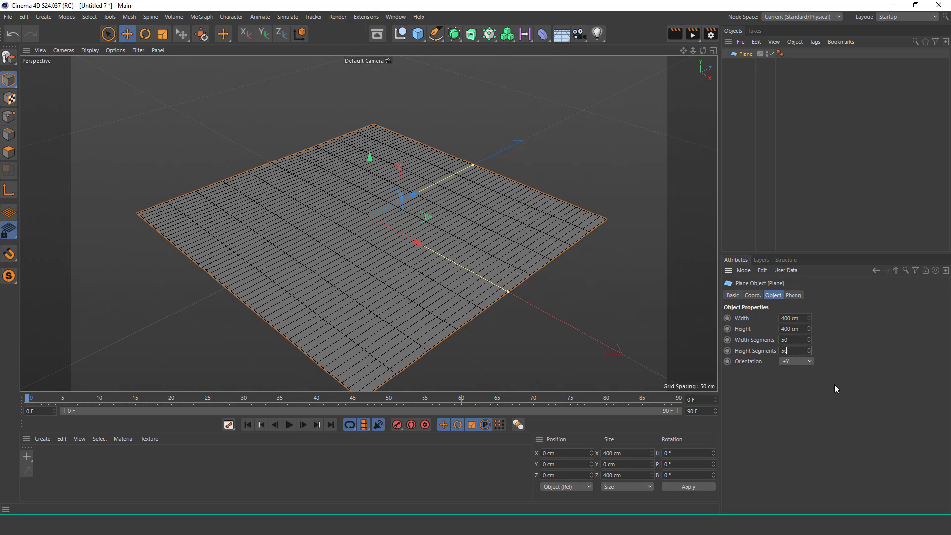
pyautogui.write('50')
pyautogui.press('Return')
pyautogui.scroll(-2, 374, 233)
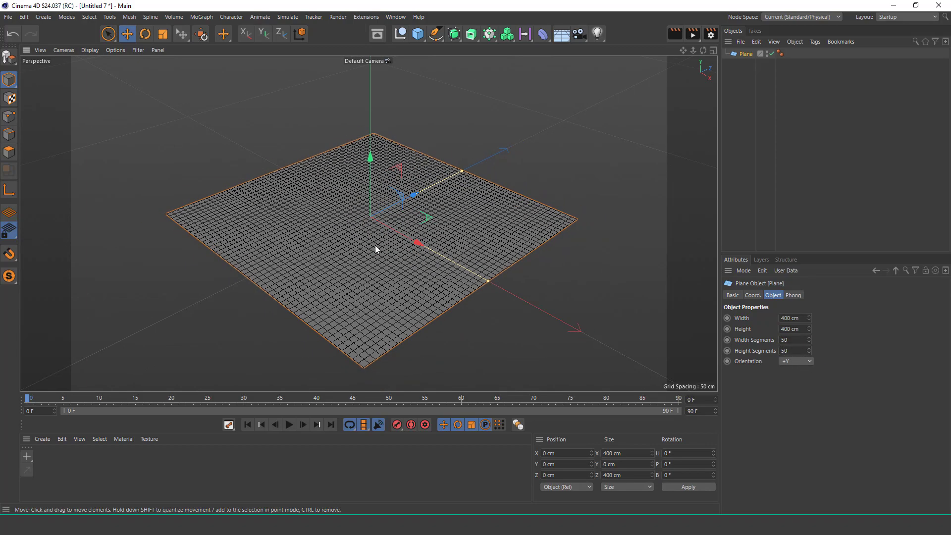
pyautogui.moveTo(375, 246)
pyautogui.keyDown('alt'); pyautogui.mouseDown()
pyautogui.moveTo(376, 223)
pyautogui.moveTo(376, 239)
pyautogui.mouseUp(); pyautogui.keyUp('alt')
pyautogui.scroll(-3, 377, 241)
pyautogui.scroll(2, 394, 193)
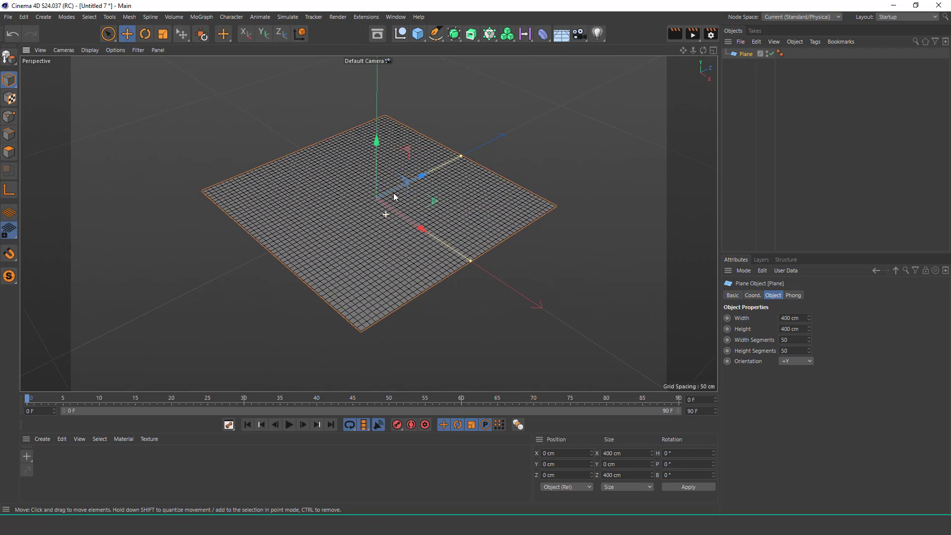
pyautogui.scroll(1, 393, 193)
pyautogui.keyDown('alt'); pyautogui.moveTo(394, 194); pyautogui.dragTo(388, 229, button='middle'); pyautogui.keyUp('alt')
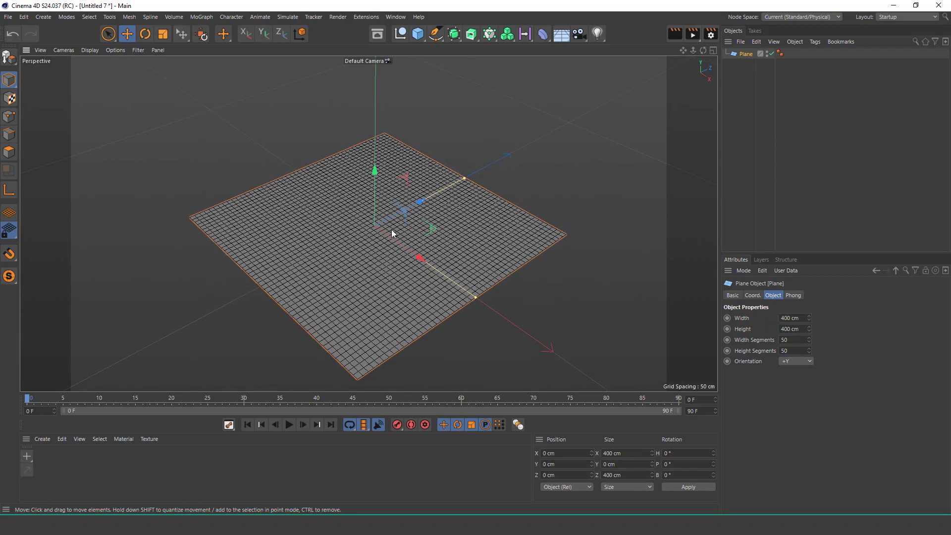
# Rotate the plane by about 52° in bank so it tilts up steeply.
pyautogui.press('r')
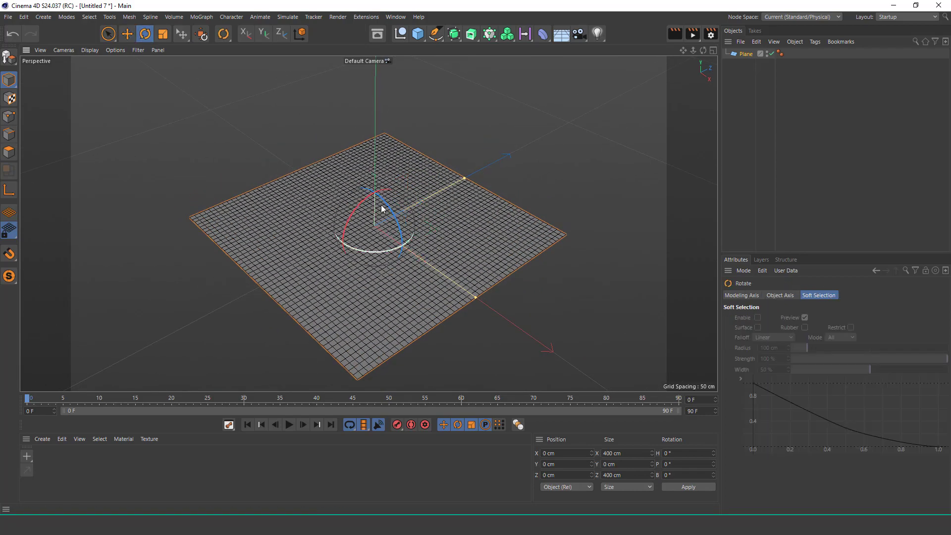
pyautogui.moveTo(387, 205); pyautogui.dragTo(395, 232)
pyautogui.scroll(-3, 369, 204)
pyautogui.keyDown('alt'); pyautogui.moveTo(367, 205); pyautogui.dragTo(406, 210, button='middle'); pyautogui.keyUp('alt')
pyautogui.scroll(3, 407, 204)
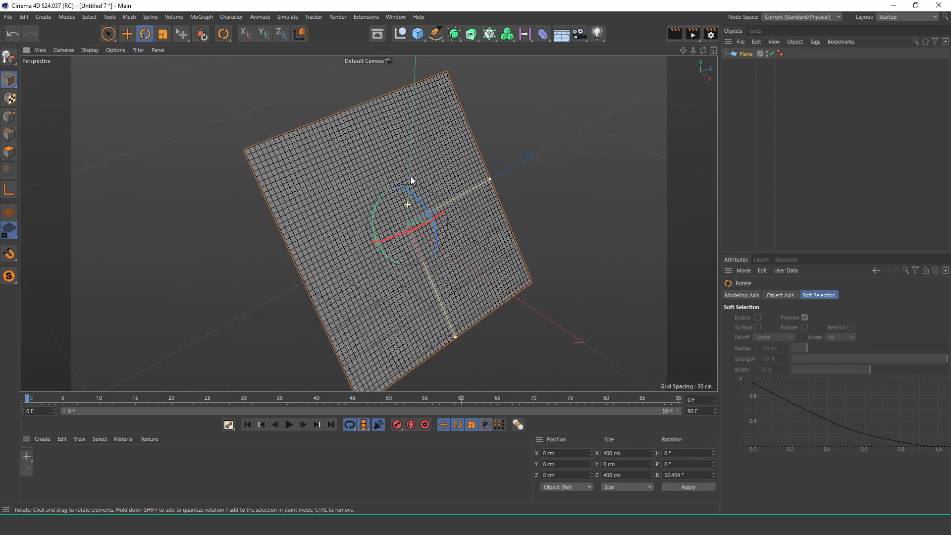
# Convert the plane into an editable polygon object and switch to point editing.
pyautogui.click(109, 34)
pyautogui.click(10, 57)
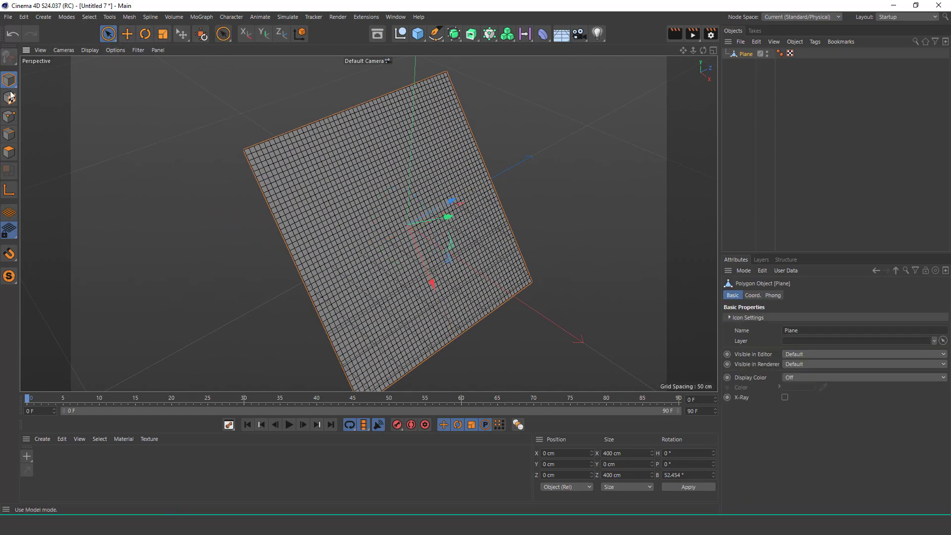
pyautogui.click(10, 117)
pyautogui.keyDown('alt'); pyautogui.moveTo(391, 138); pyautogui.dragTo(382, 132); pyautogui.keyUp('alt')
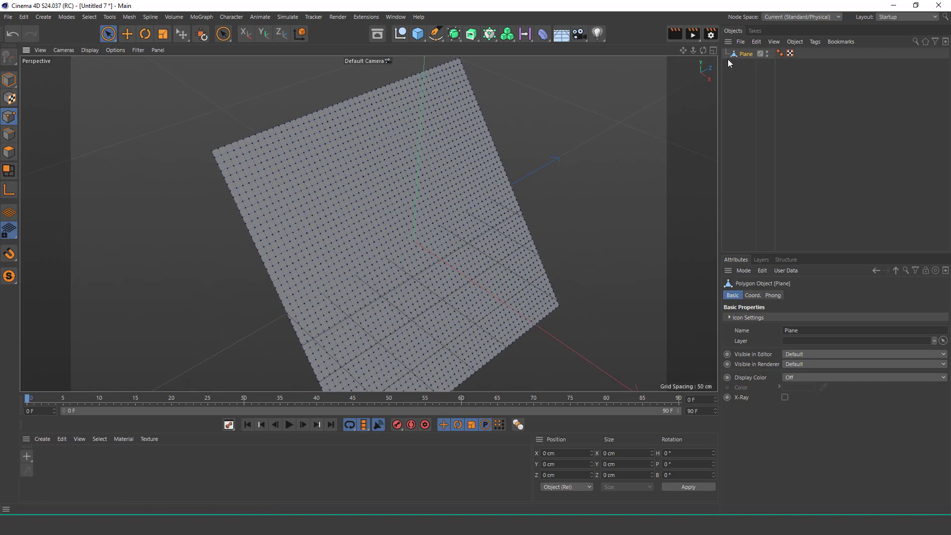
# Add a Cloth simulation tag to the plane.
pyautogui.click(815, 42)
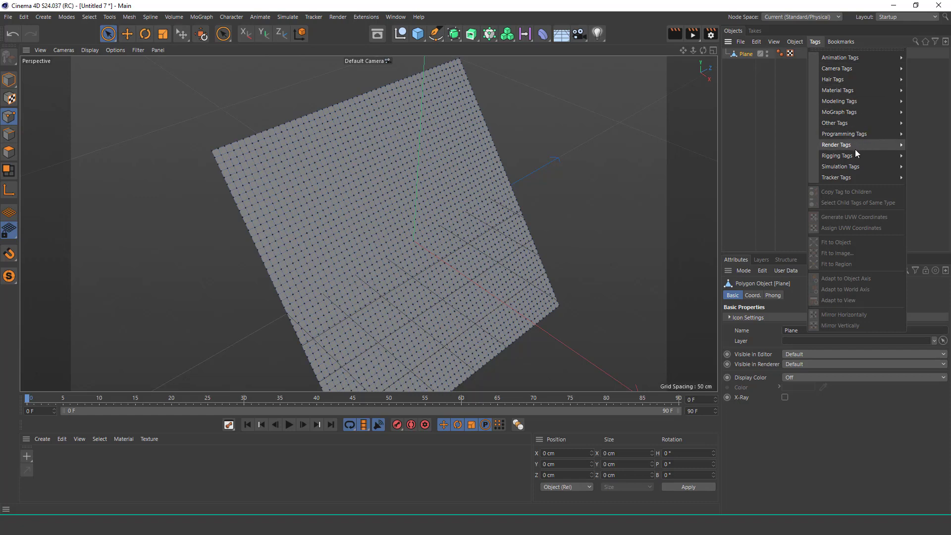
pyautogui.moveTo(843, 167)
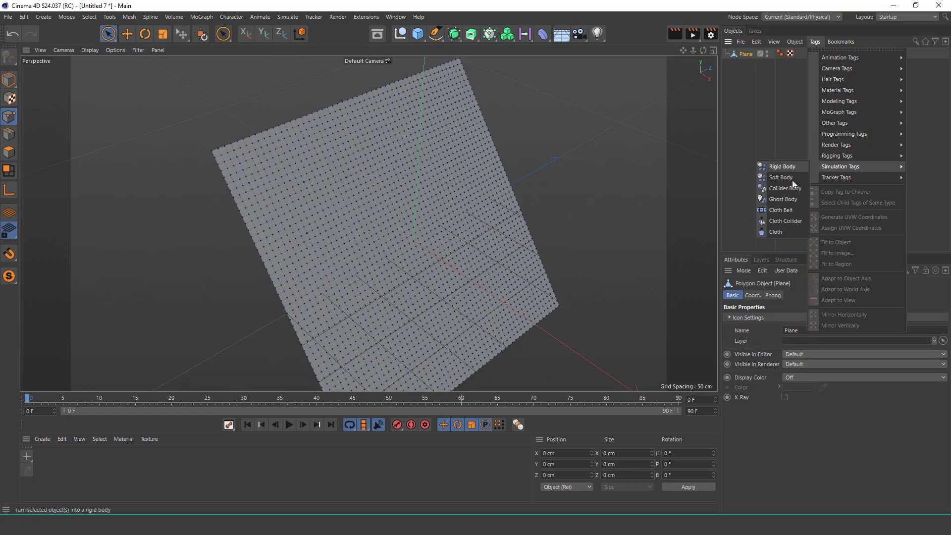
pyautogui.click(791, 232)
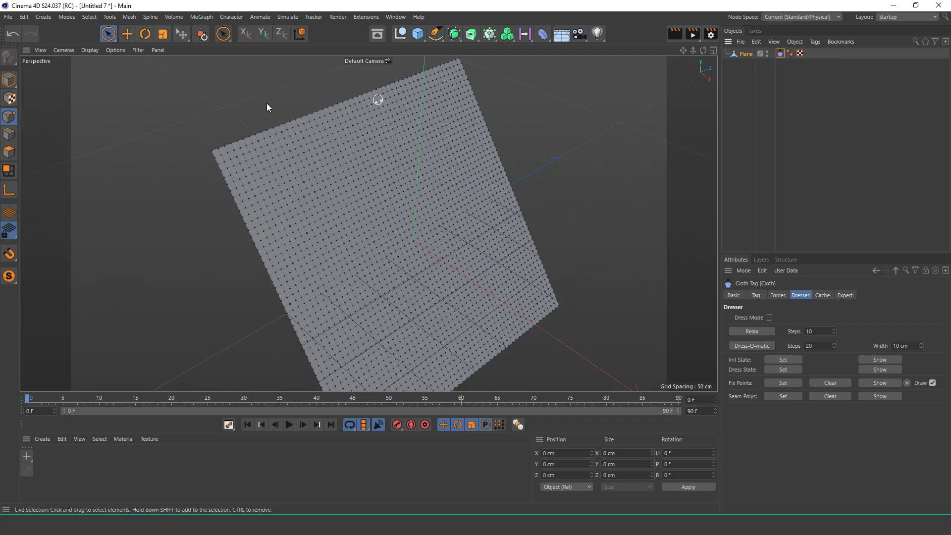
# Select the row of points along the plane's upper edge with Rectangle Selection in the Right view.
pyautogui.click(106, 36)
pyautogui.click(149, 68)
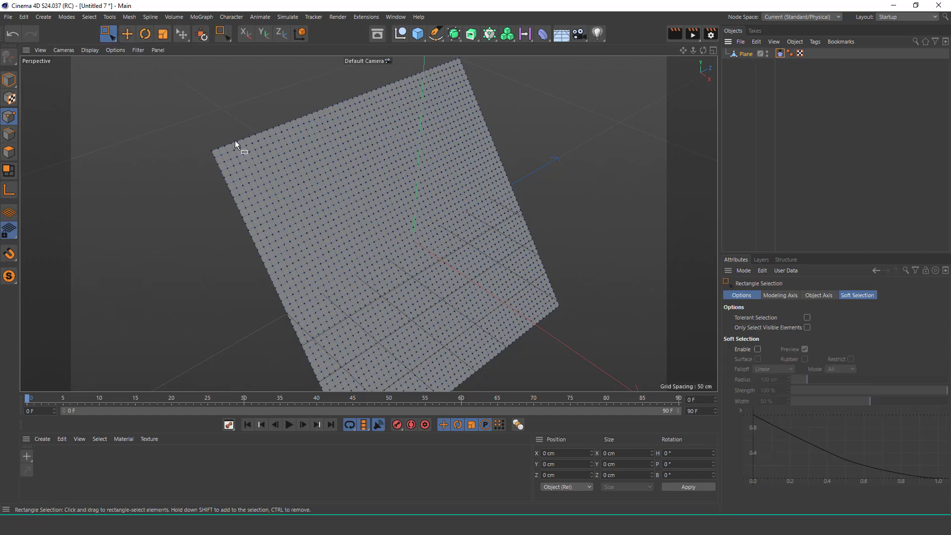
pyautogui.click(714, 51)
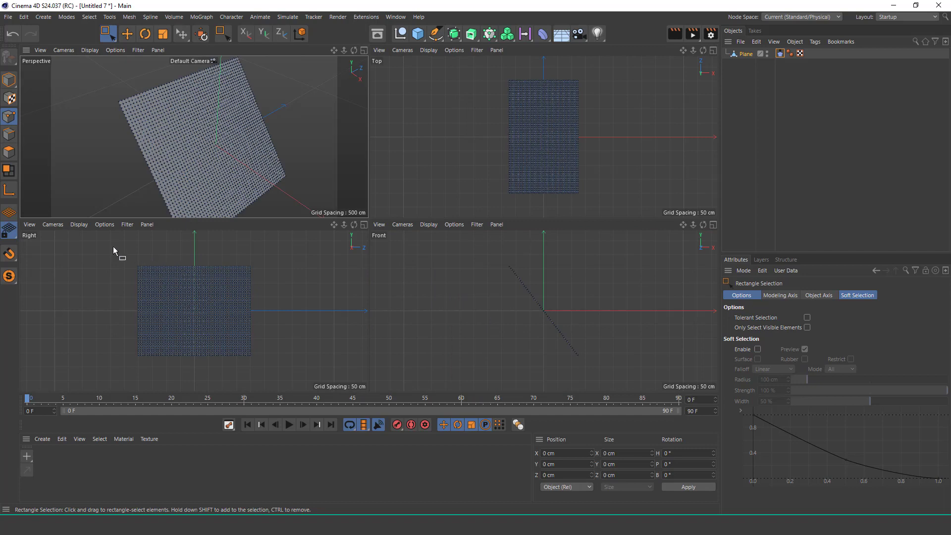
pyautogui.moveTo(117, 248); pyautogui.dragTo(269, 266)
pyautogui.scroll(5, 181, 120)
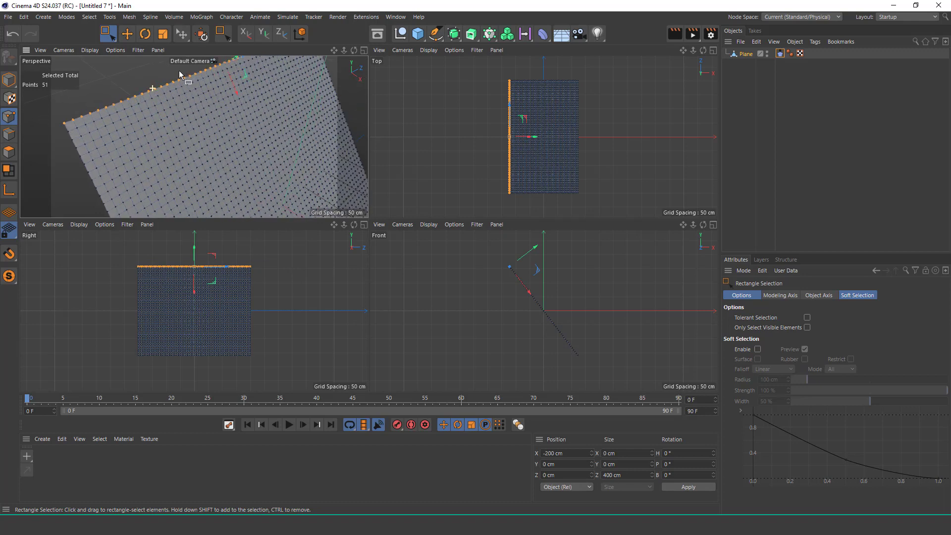
pyautogui.scroll(-3, 180, 70)
pyautogui.click(364, 50)
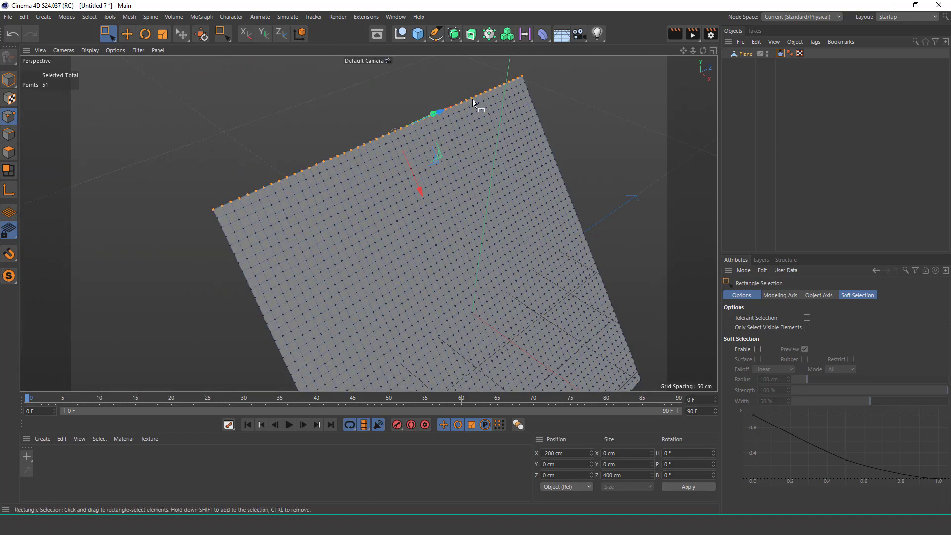
# Set the selected upper-edge points as fix points in the Cloth tag's Dresser settings and return to Live Selection.
pyautogui.click(781, 54)
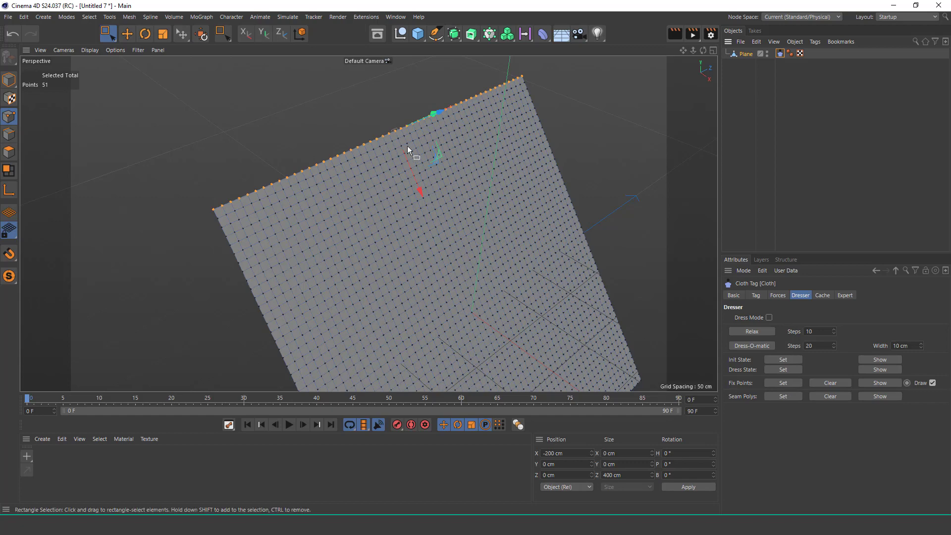
pyautogui.keyDown('alt'); pyautogui.moveTo(408, 145); pyautogui.dragTo(274, 118); pyautogui.keyUp('alt')
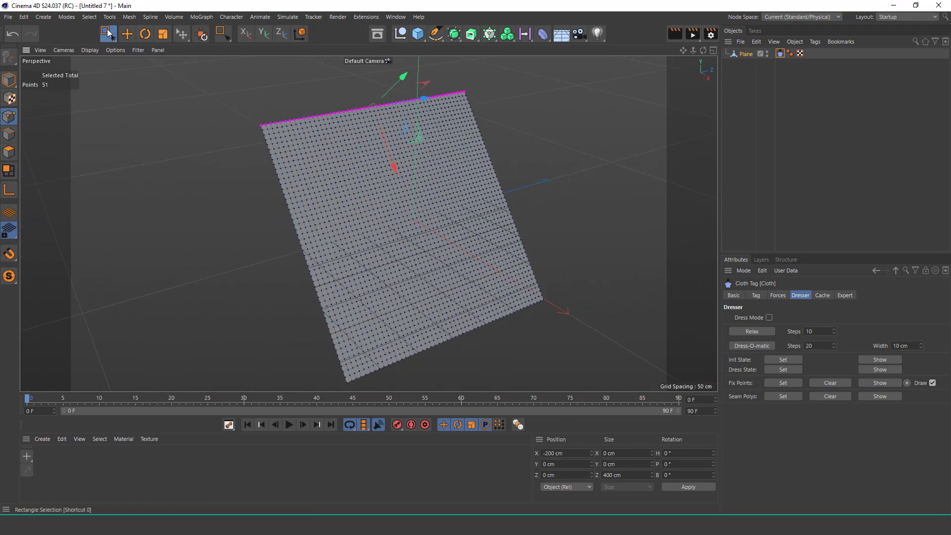
pyautogui.moveTo(108, 33); pyautogui.dragTo(140, 48)
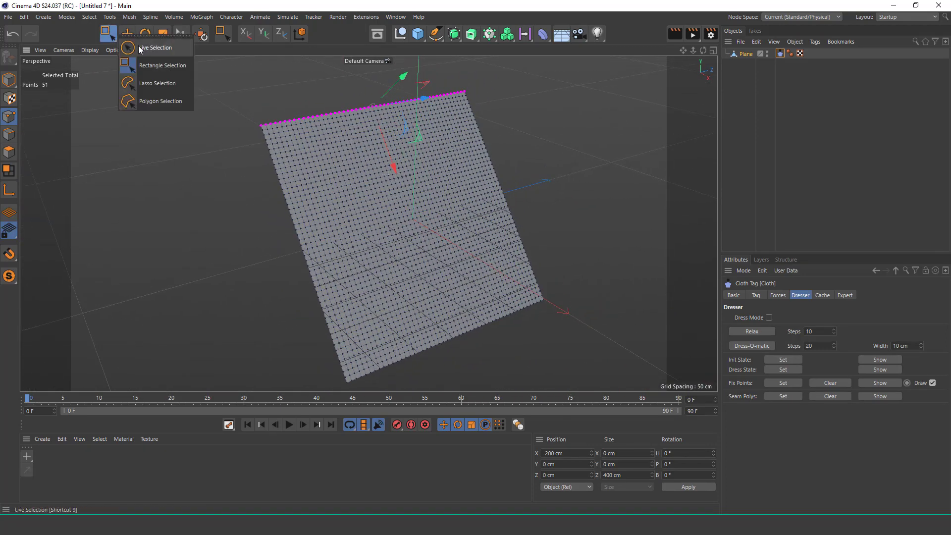
pyautogui.click(139, 48)
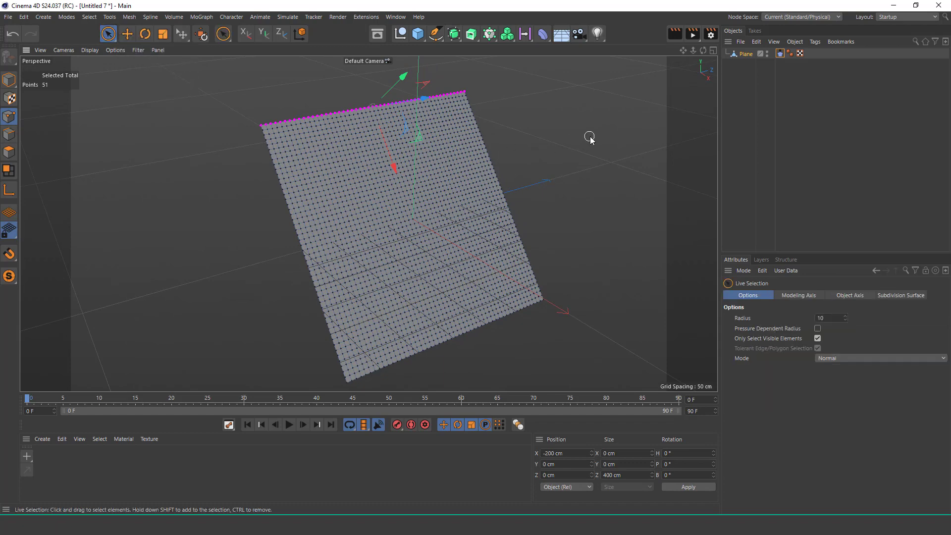
# Add a cube to the scene and switch to Model mode with all four views shown.
pyautogui.moveTo(418, 34); pyautogui.dragTo(504, 48)
pyautogui.scroll(-1, 430, 175)
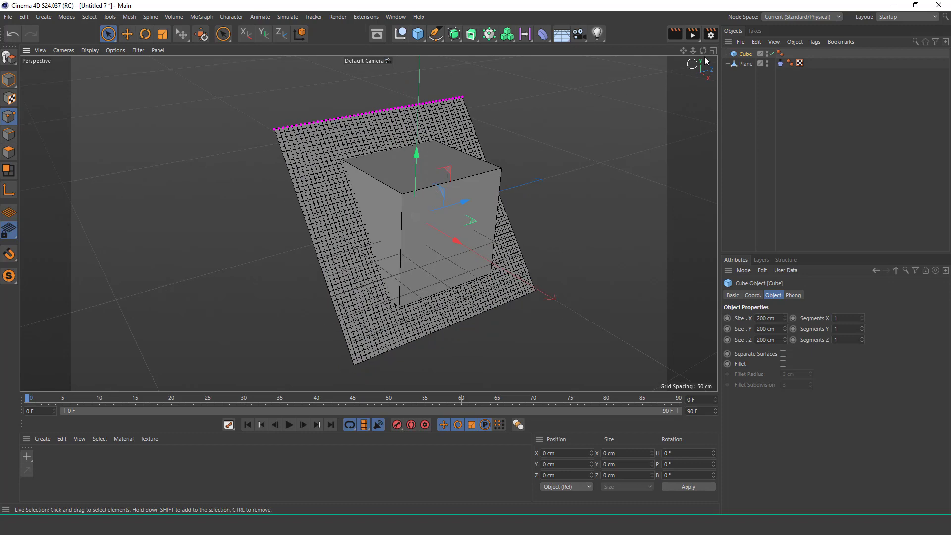
pyautogui.click(713, 50)
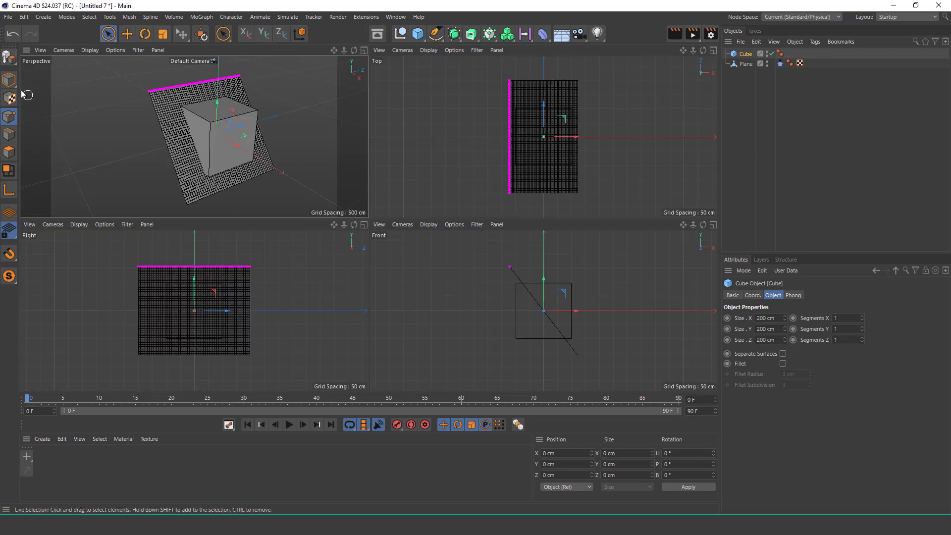
pyautogui.click(9, 79)
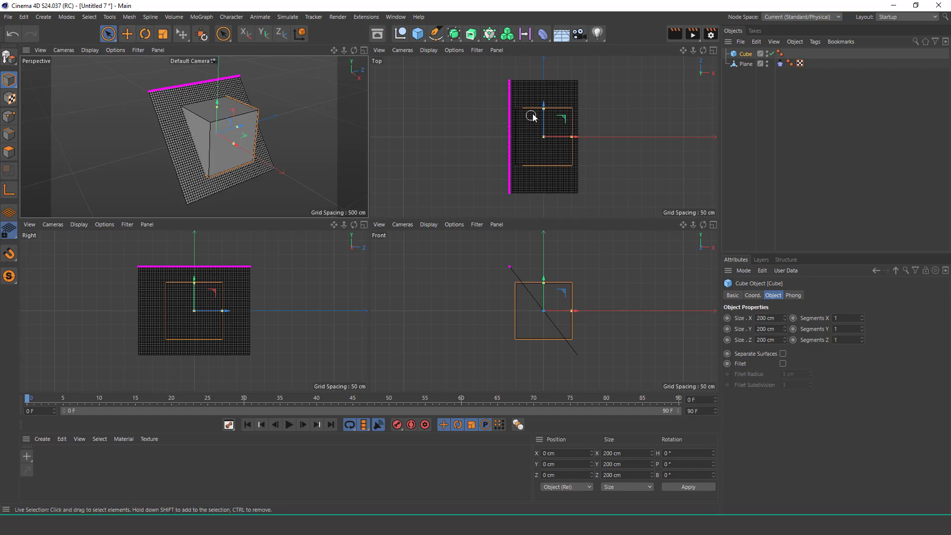
# Resize the cube into a thin rod of about 5.3 cm in X, 4.9 cm in Y and 438 cm in Z.
pyautogui.moveTo(544, 108); pyautogui.dragTo(545, 75)
pyautogui.moveTo(571, 135); pyautogui.dragTo(545, 140)
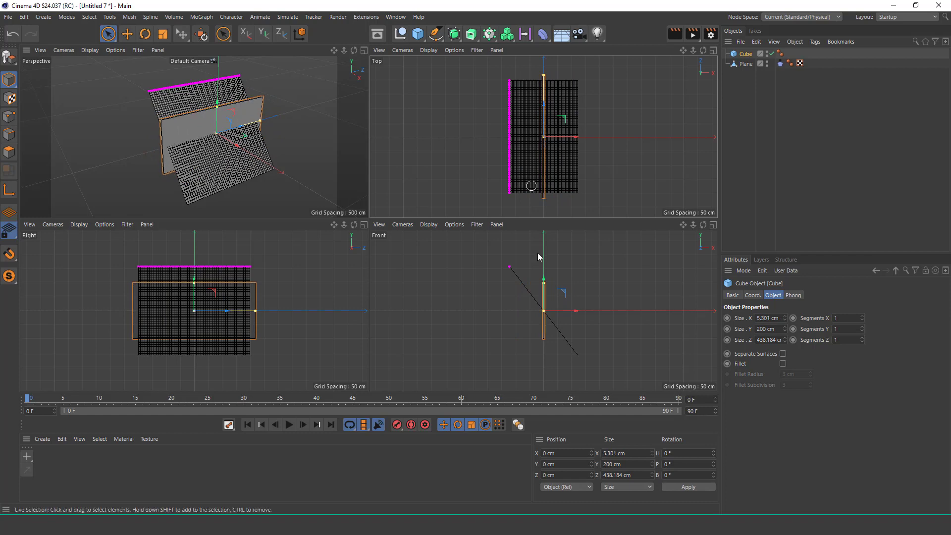
pyautogui.moveTo(544, 286); pyautogui.dragTo(545, 310)
pyautogui.scroll(5, 543, 313)
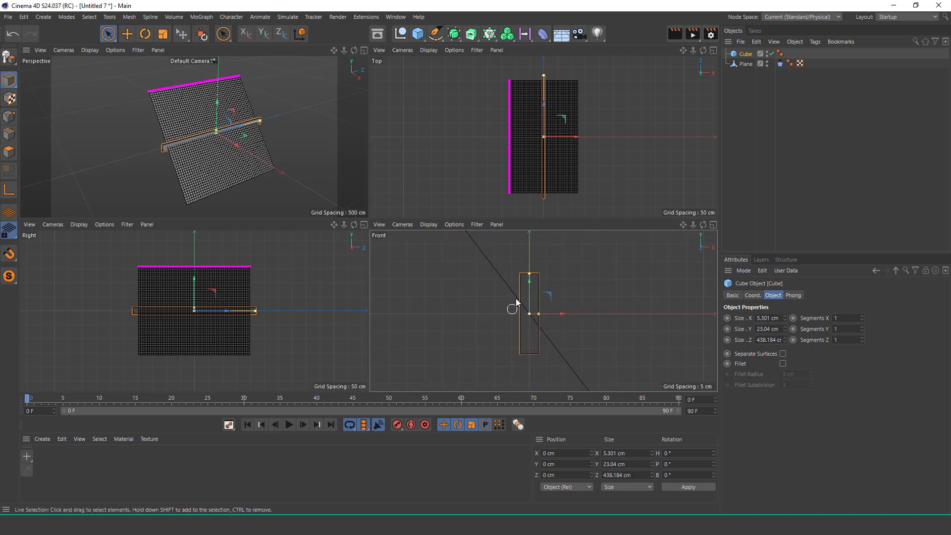
pyautogui.moveTo(530, 276); pyautogui.dragTo(531, 306)
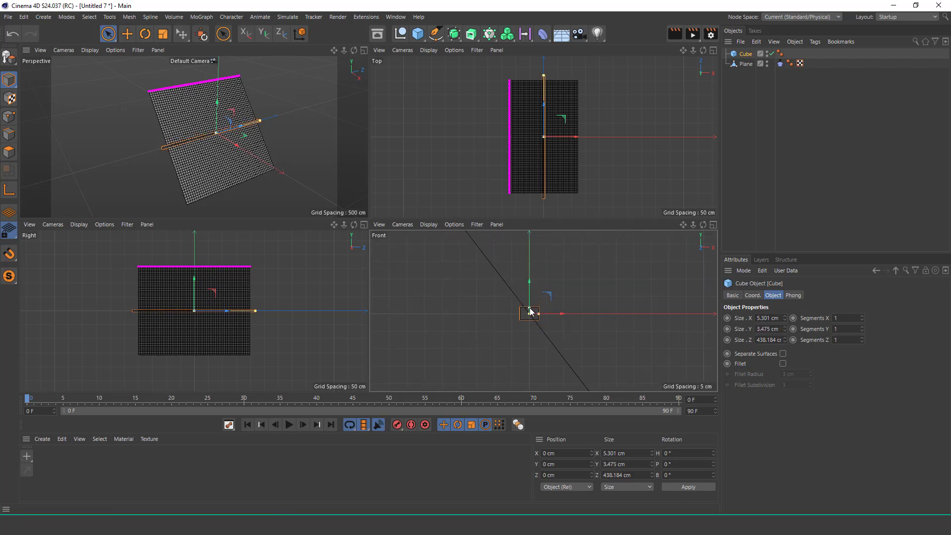
pyautogui.scroll(-5, 515, 307)
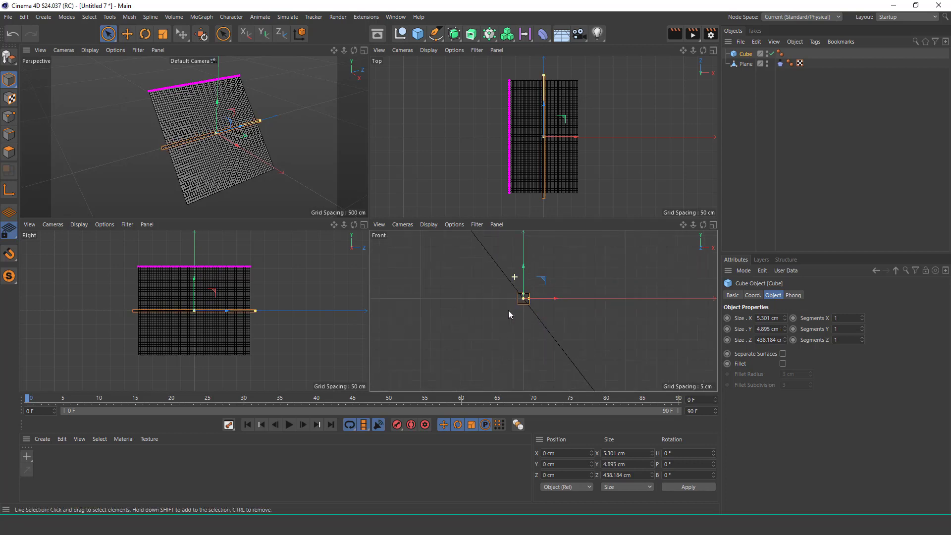
# Move the rod onto the plane's fixed upper edge, at about X -121 cm and Y 155 cm.
pyautogui.keyDown('alt'); pyautogui.moveTo(512, 292); pyautogui.dragTo(545, 340, button='middle'); pyautogui.keyUp('alt')
pyautogui.scroll(-5, 545, 339)
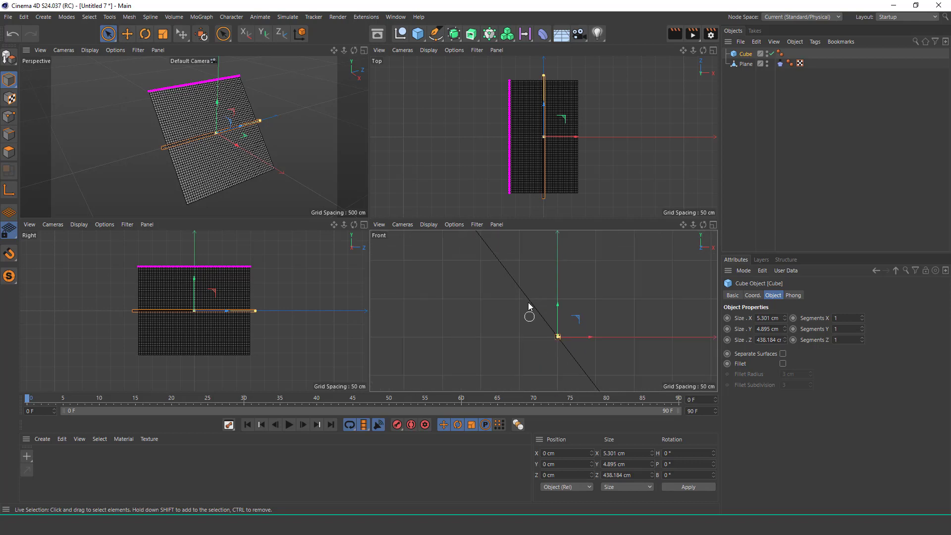
pyautogui.moveTo(565, 346); pyautogui.dragTo(562, 221)
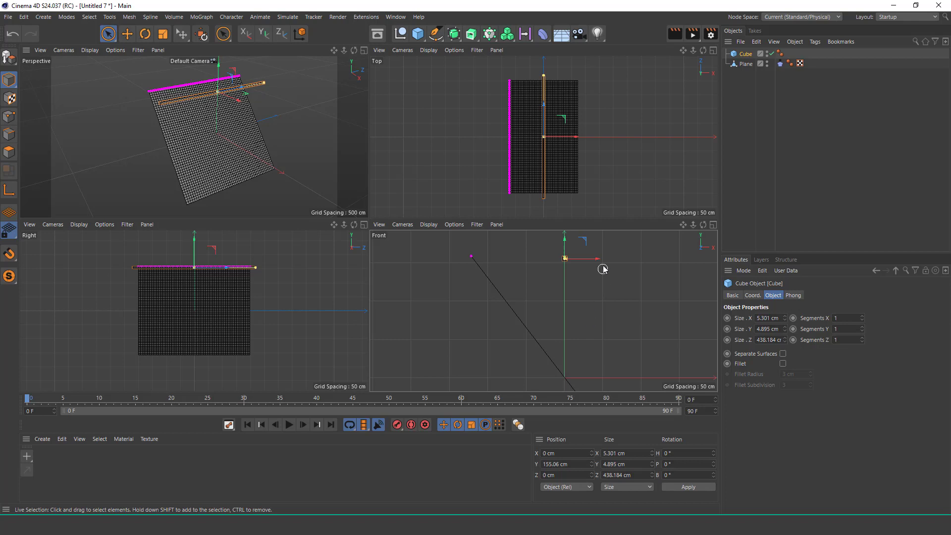
pyautogui.moveTo(601, 262); pyautogui.dragTo(508, 267)
pyautogui.scroll(5, 464, 245)
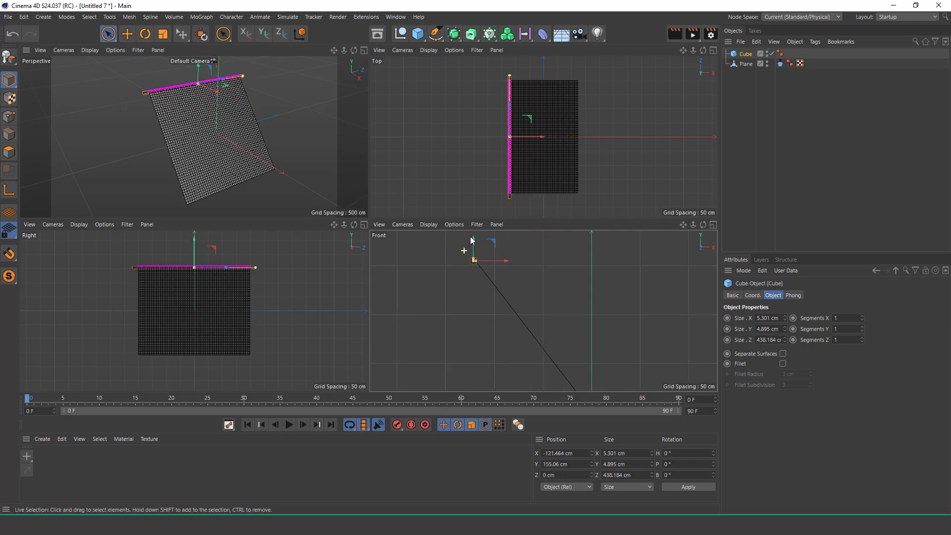
# Align the rod with the plane's upper edge at about X -121.9 cm and Y 158.5 cm.
pyautogui.scroll(3, 485, 287)
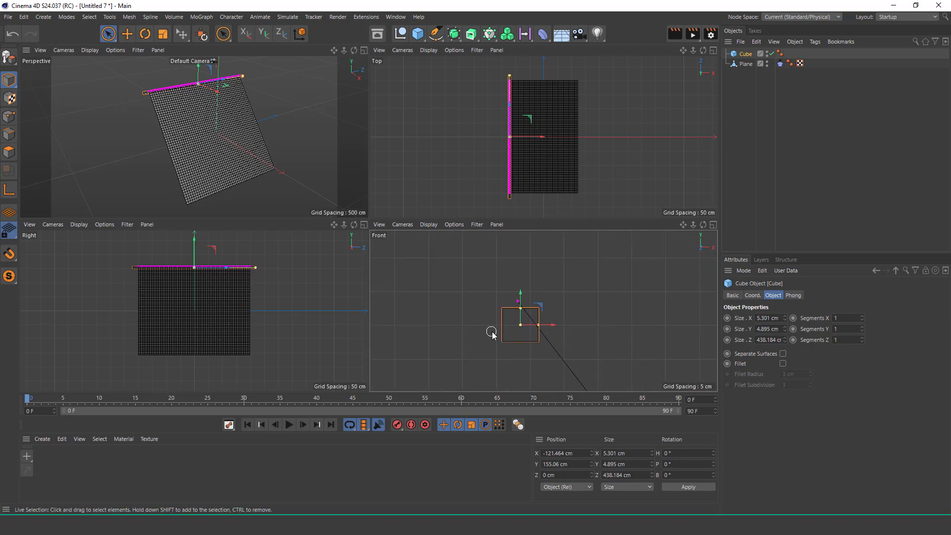
pyautogui.scroll(3, 530, 289)
pyautogui.moveTo(530, 310); pyautogui.dragTo(550, 293)
pyautogui.scroll(-3, 519, 317)
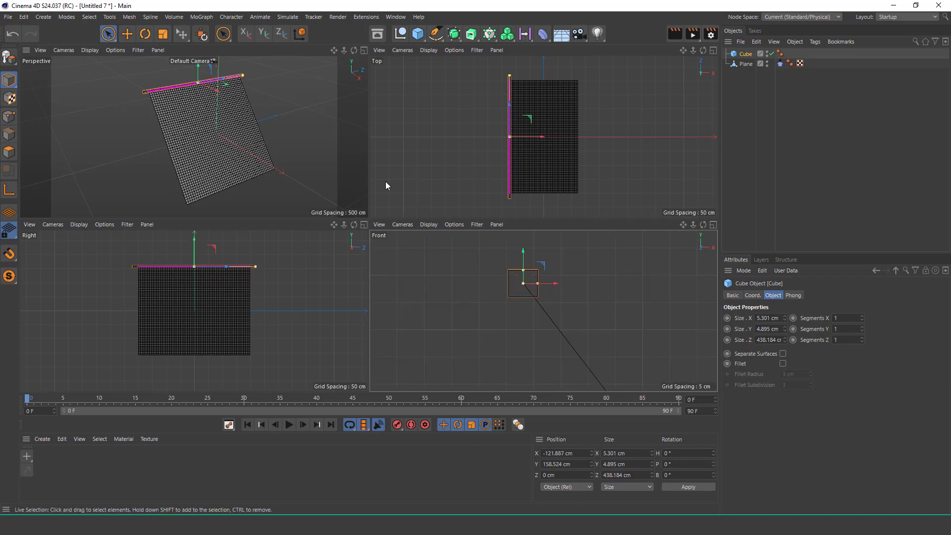
# Enlarge the Perspective view to fill the viewport and make the rod cube an editable polygon object.
pyautogui.click(364, 50)
pyautogui.scroll(5, 356, 115)
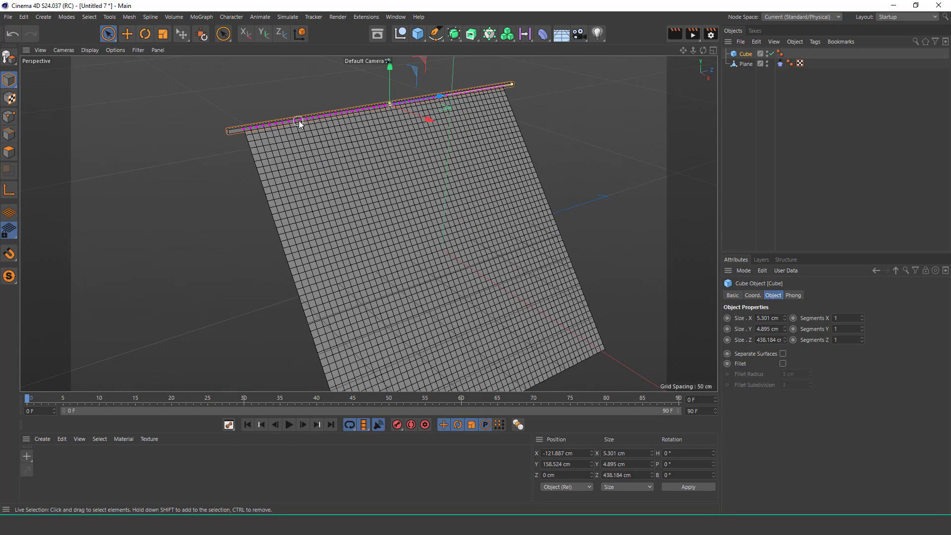
pyautogui.scroll(3, 302, 124)
pyautogui.keyDown('alt'); pyautogui.moveTo(281, 118); pyautogui.dragTo(337, 171); pyautogui.keyUp('alt')
pyautogui.click(746, 64)
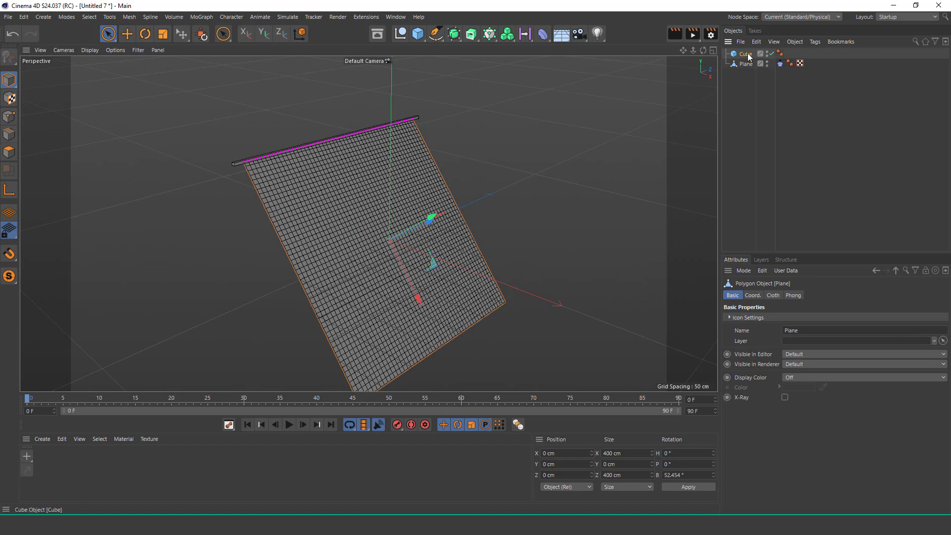
pyautogui.click(754, 53)
pyautogui.press('c')
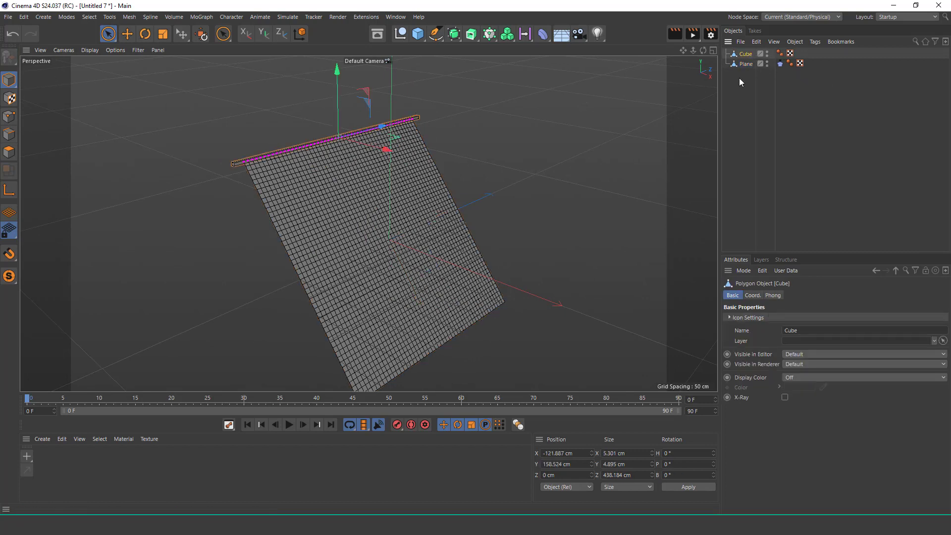
# Select the plane in Points mode and add a Cloth Belt simulation tag to it.
pyautogui.click(746, 64)
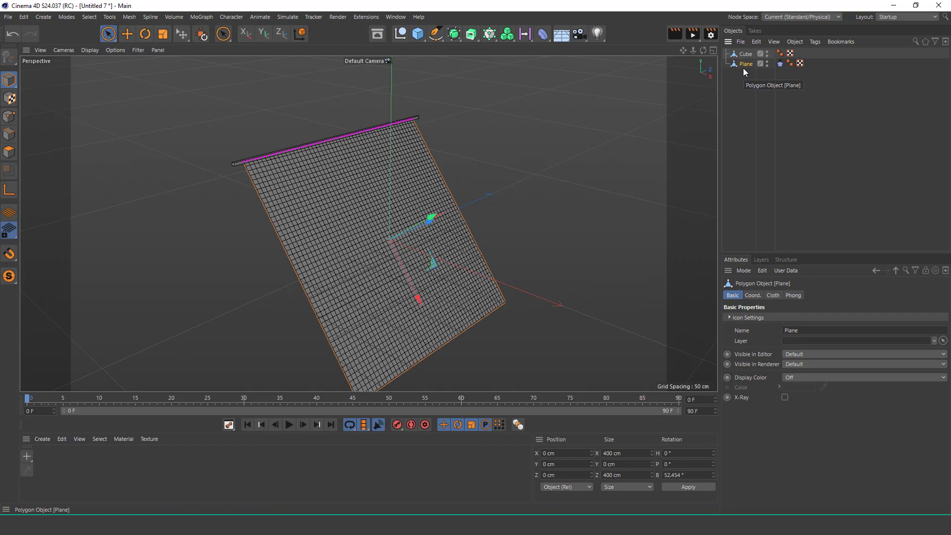
pyautogui.click(9, 117)
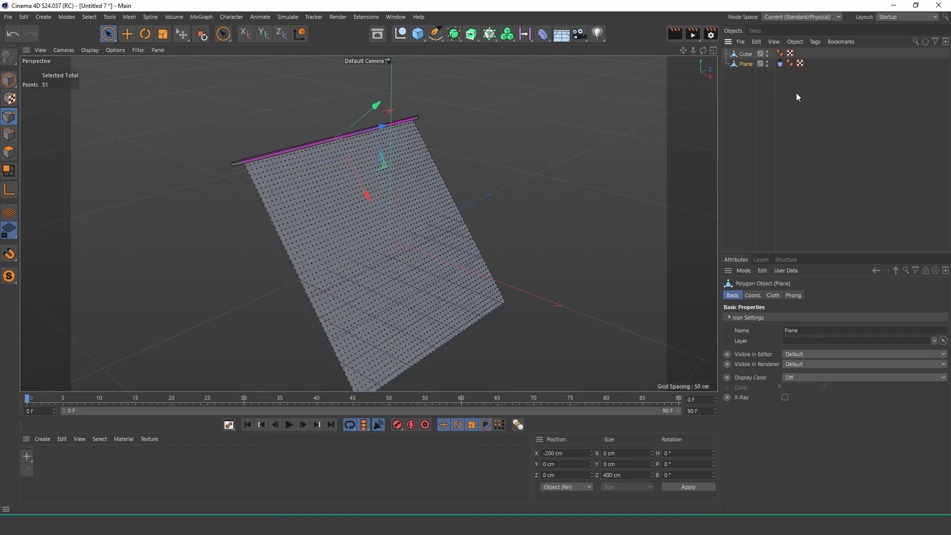
pyautogui.click(815, 43)
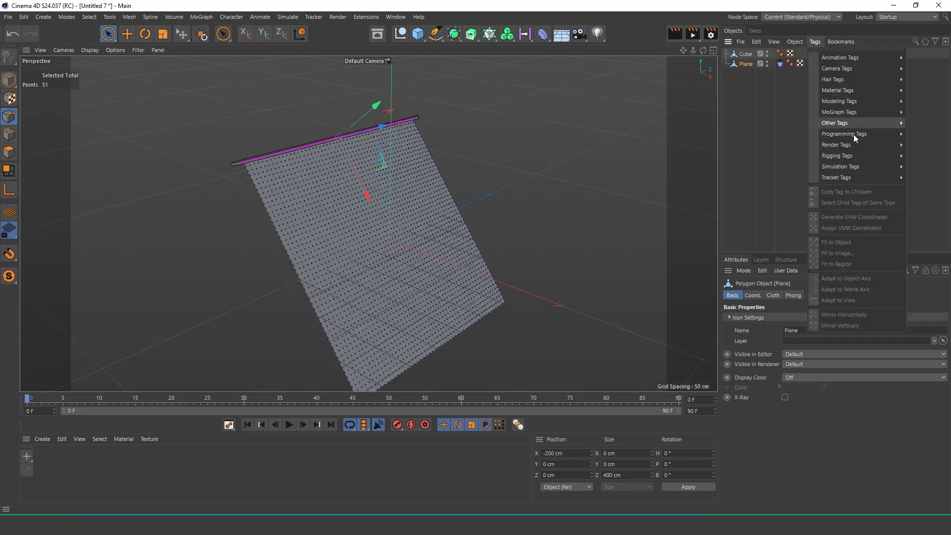
pyautogui.moveTo(858, 170)
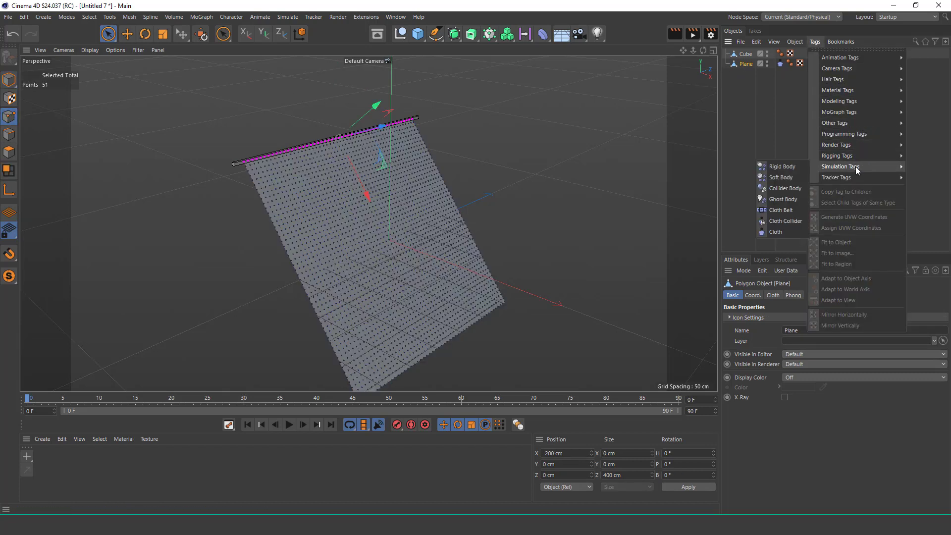
pyautogui.click(789, 210)
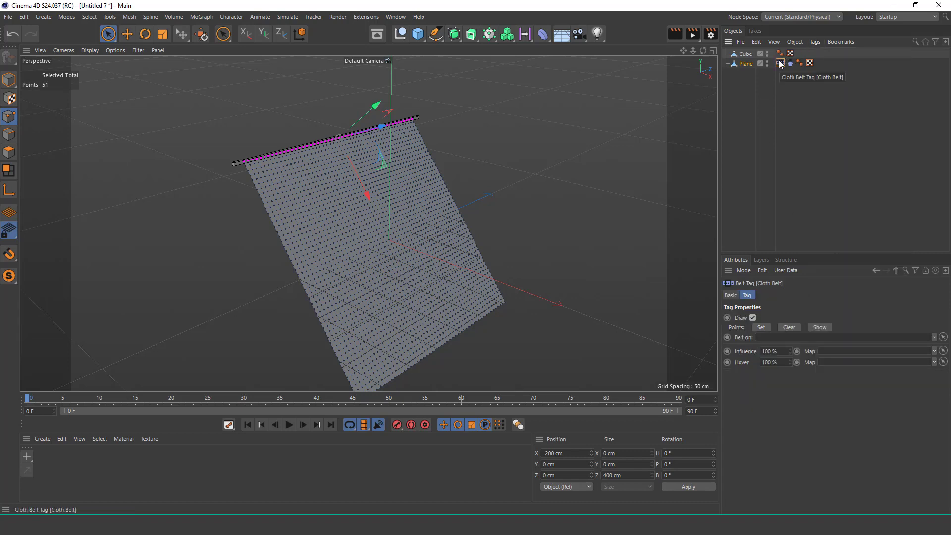
# Assign the rod cube as the Cloth Belt tag's Belt on object and set the selected upper-edge points.
pyautogui.moveTo(746, 53); pyautogui.dragTo(775, 342)
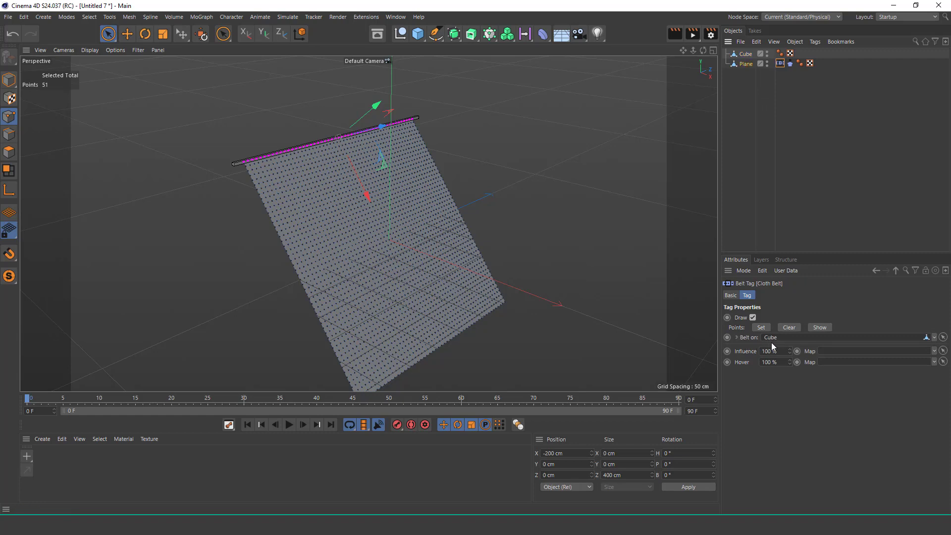
pyautogui.click(762, 328)
pyautogui.scroll(2, 350, 150)
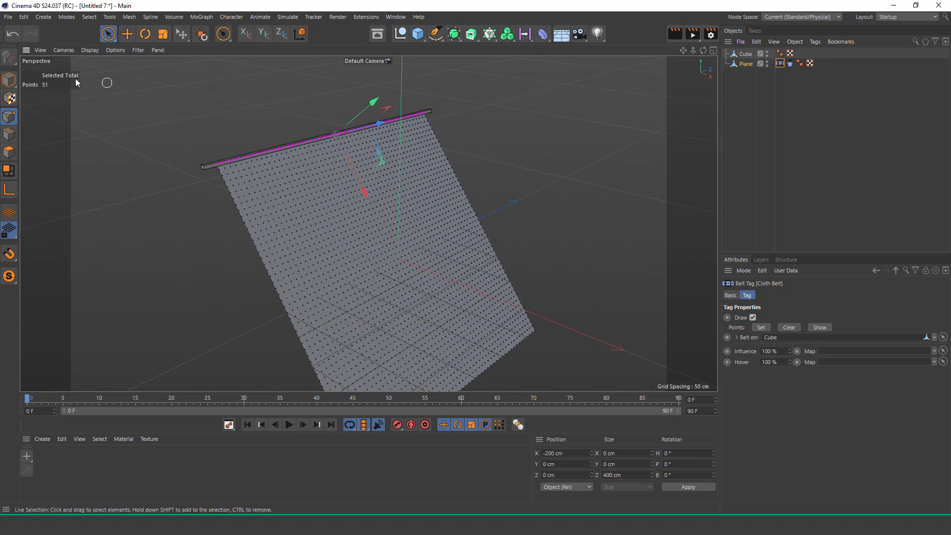
# Return to Model mode and play the cloth simulation to check how the plane hangs from the rod.
pyautogui.click(9, 79)
pyautogui.scroll(-2, 409, 174)
pyautogui.keyDown('alt'); pyautogui.moveTo(408, 181); pyautogui.dragTo(447, 137, button='middle'); pyautogui.keyUp('alt')
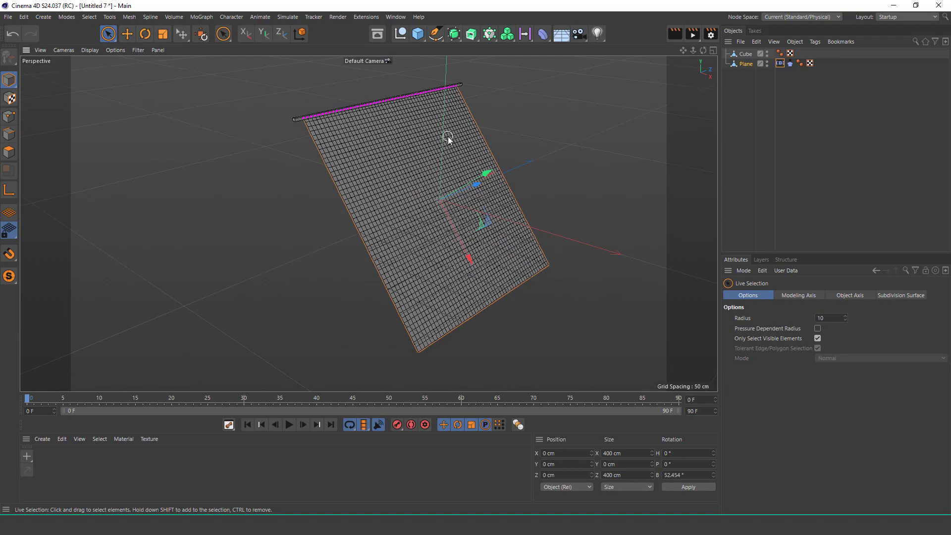
pyautogui.scroll(-1, 432, 148)
pyautogui.keyDown('alt'); pyautogui.moveTo(422, 133); pyautogui.dragTo(433, 112); pyautogui.keyUp('alt')
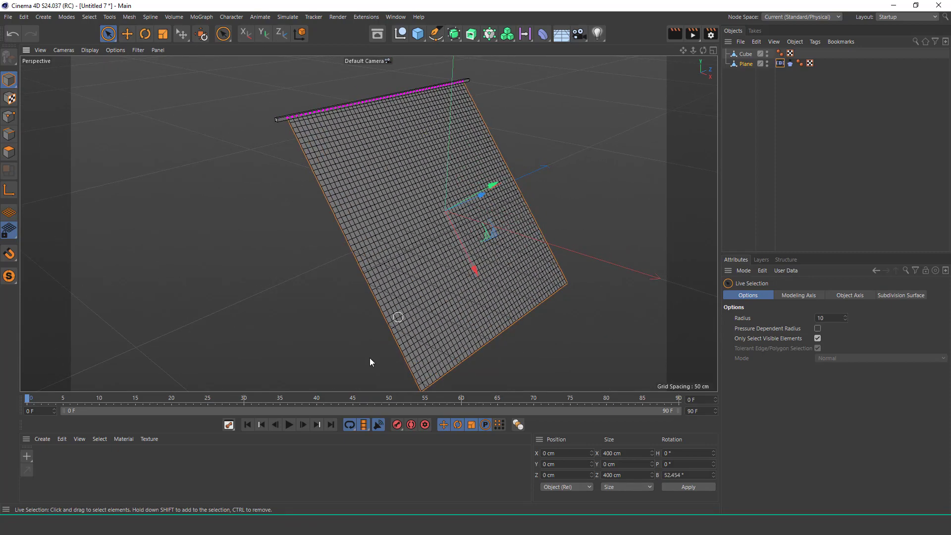
pyautogui.click(288, 425)
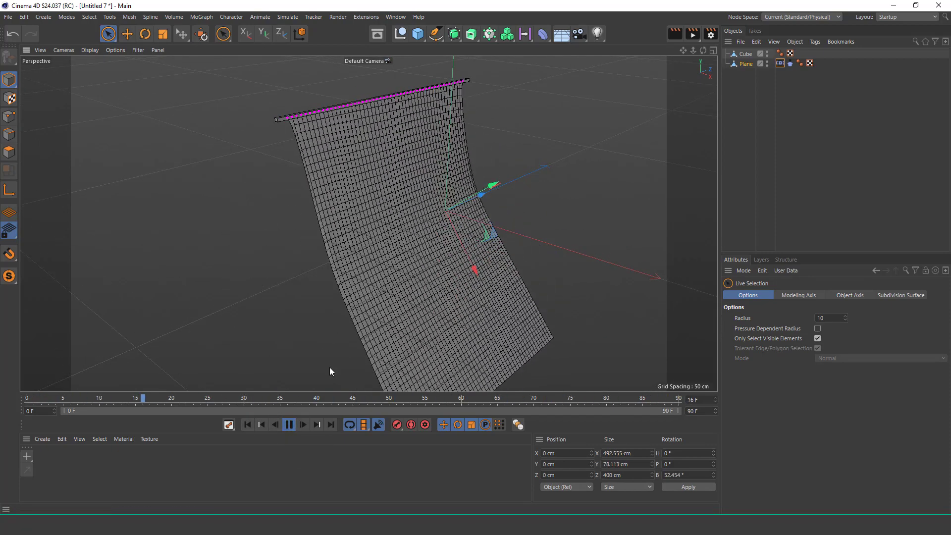
pyautogui.click(289, 426)
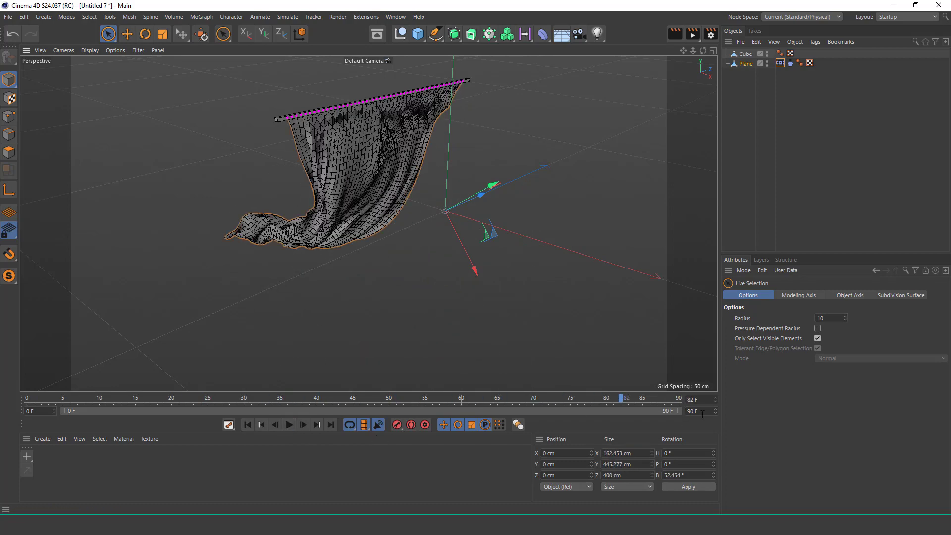
# Extend the timeline to 490 frames and replay the cloth simulation from the first frame.
pyautogui.write('4')
pyautogui.press('Return')
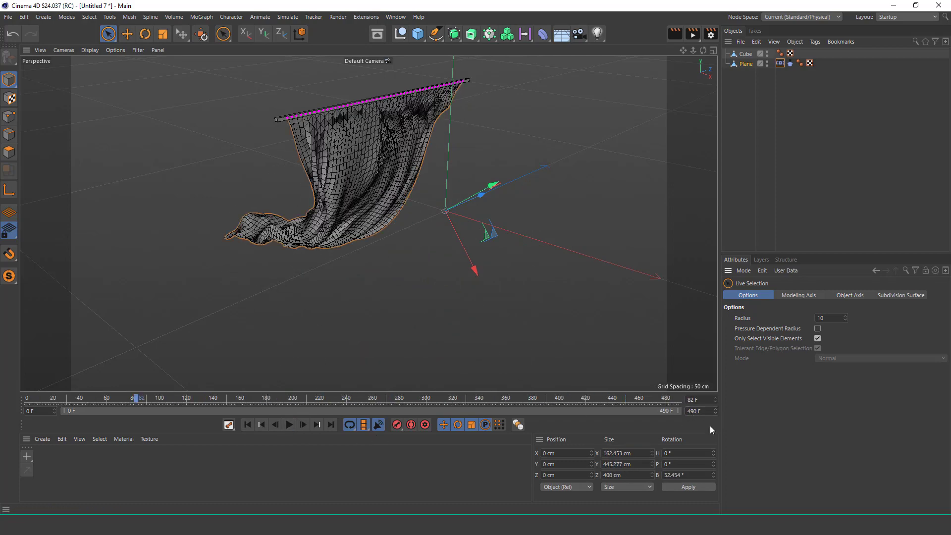
pyautogui.click(248, 426)
pyautogui.click(289, 425)
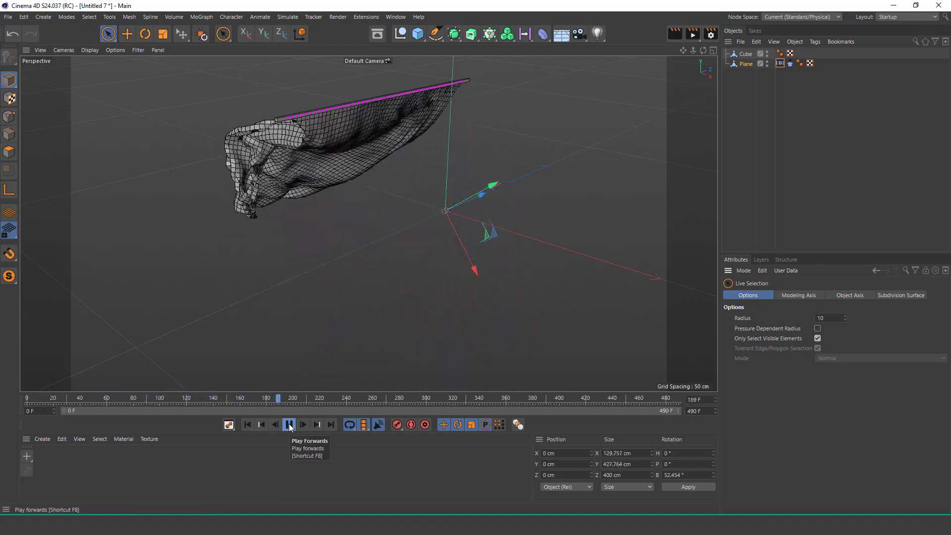
pyautogui.click(290, 426)
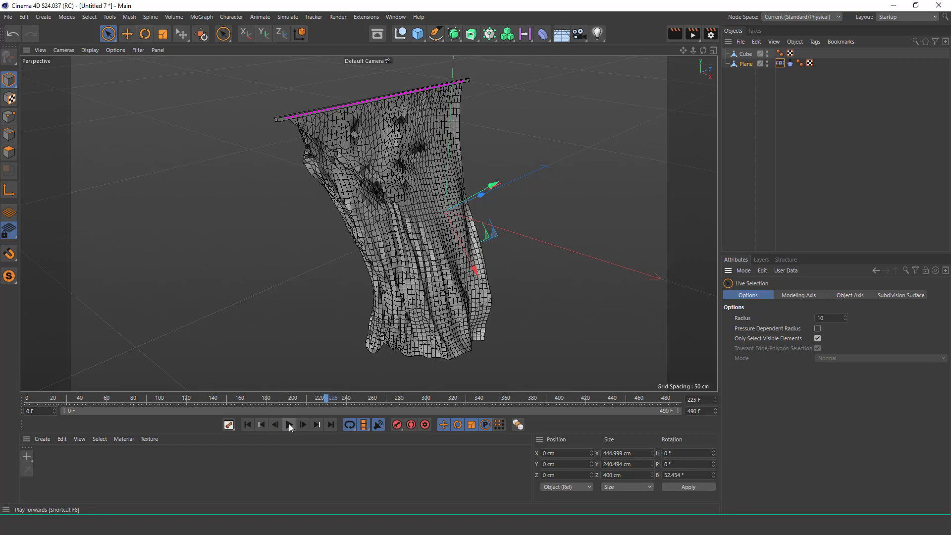
# Set the Cloth tag's Gravity force to -1.41 and replay the simulation from the start.
pyautogui.click(791, 64)
pyautogui.click(778, 296)
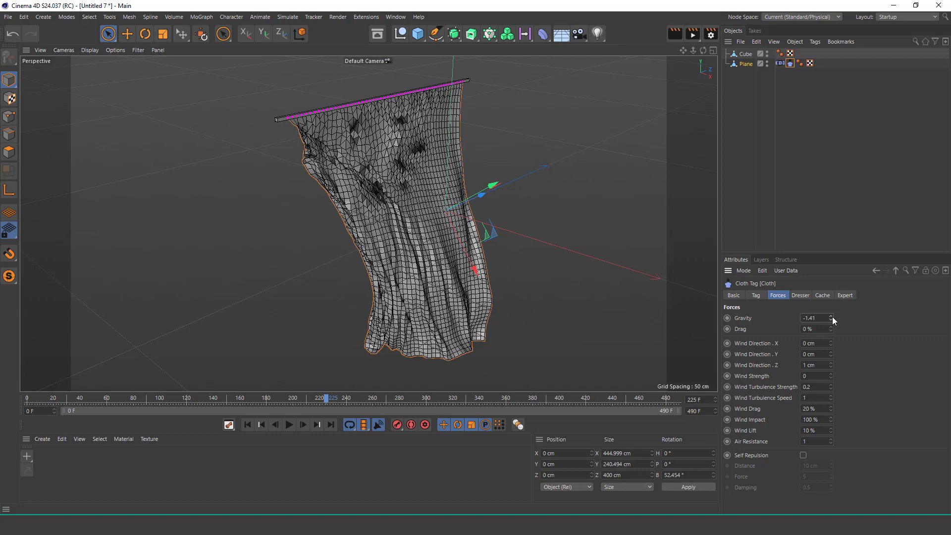
pyautogui.click(248, 425)
pyautogui.click(289, 425)
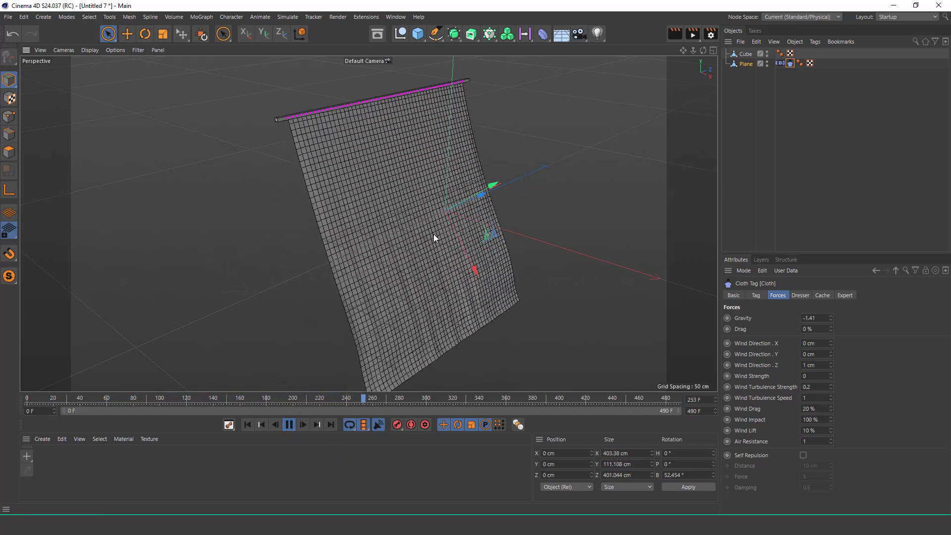
pyautogui.keyDown('alt'); pyautogui.moveTo(433, 234); pyautogui.dragTo(383, 225); pyautogui.keyUp('alt')
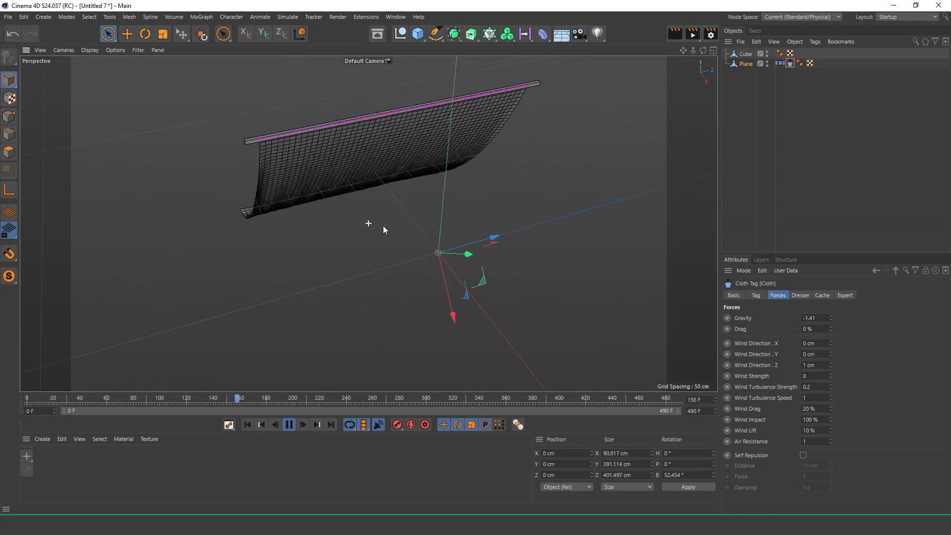
# Set the Cloth tag's Wind Turbulence Speed to 14, review the simulation, and return to frame 0.
pyautogui.moveTo(831, 395); pyautogui.dragTo(831, 396)
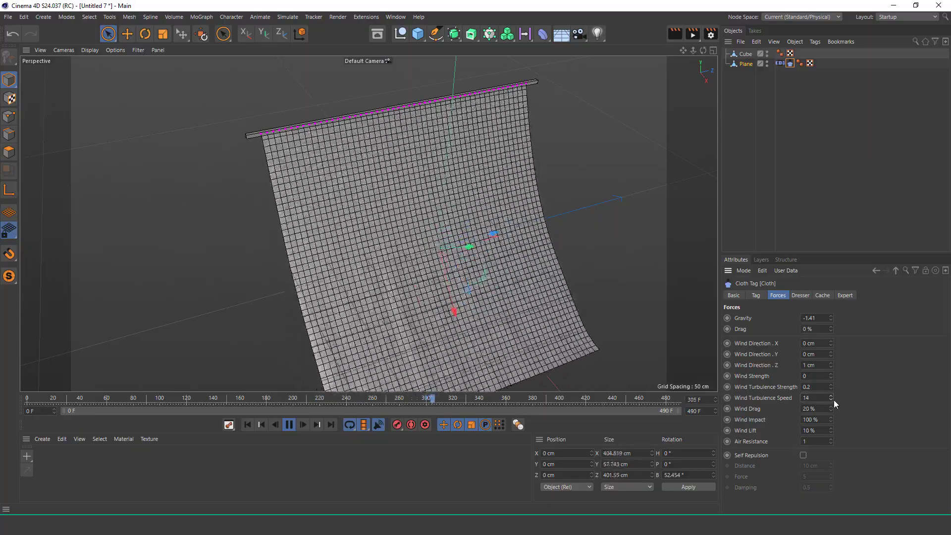
pyautogui.click(247, 425)
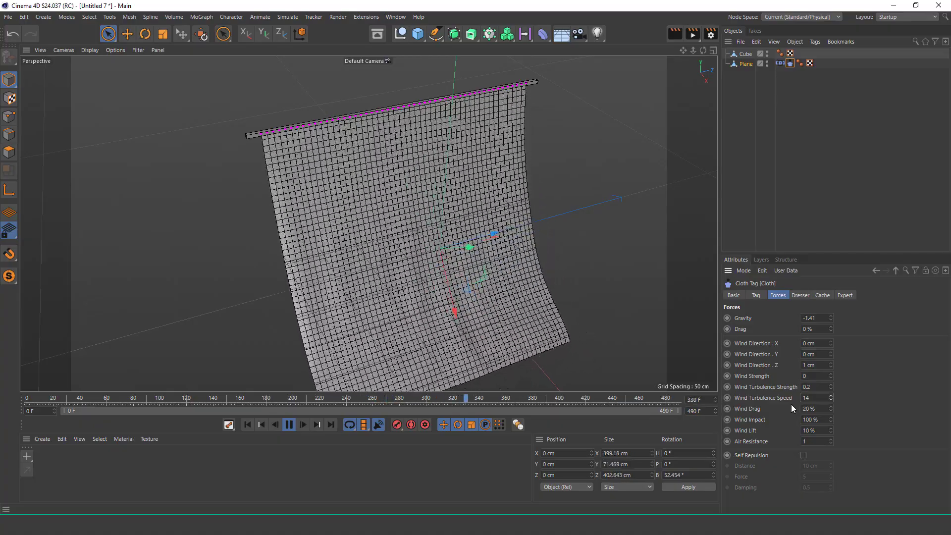
pyautogui.click(290, 425)
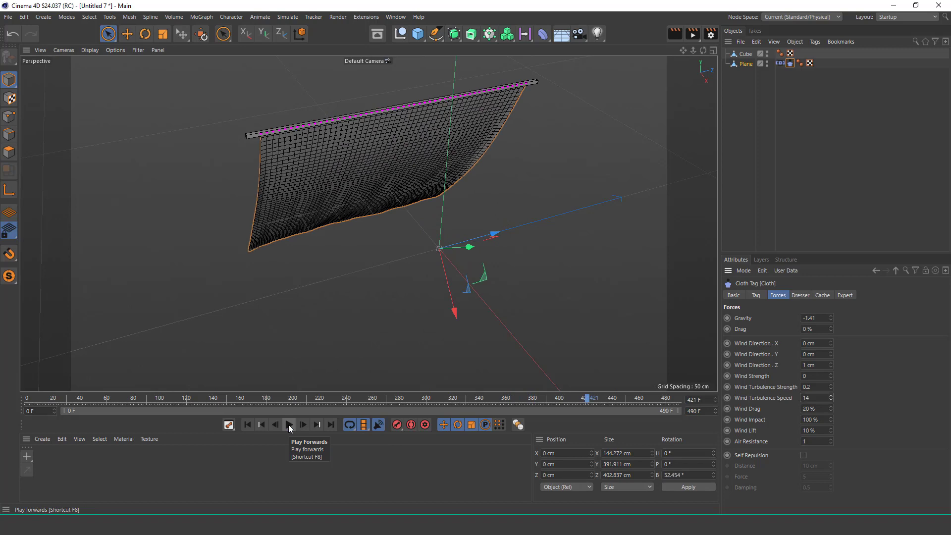
pyautogui.click(248, 424)
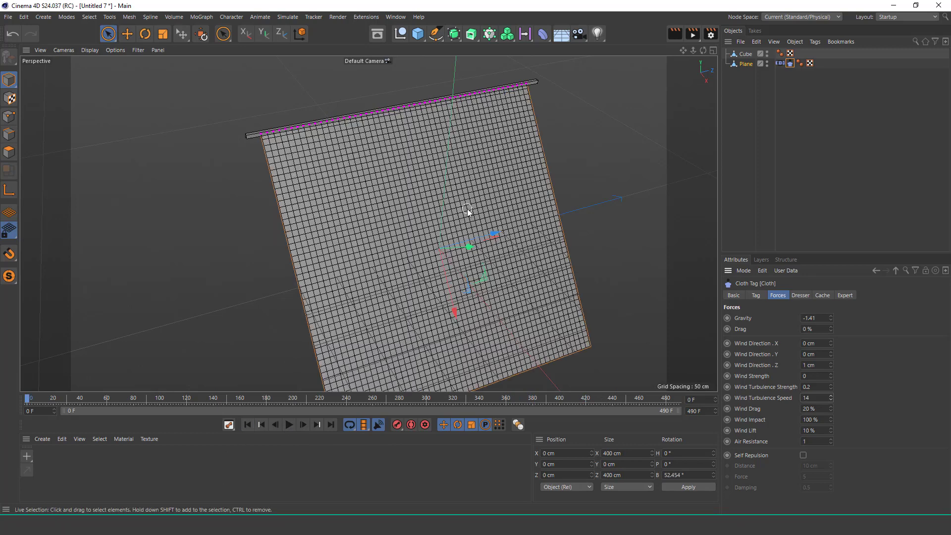
# Add a 3D Text object to the scene and rotate it to a heading of 90° so it faces along the cloth.
pyautogui.click(418, 40)
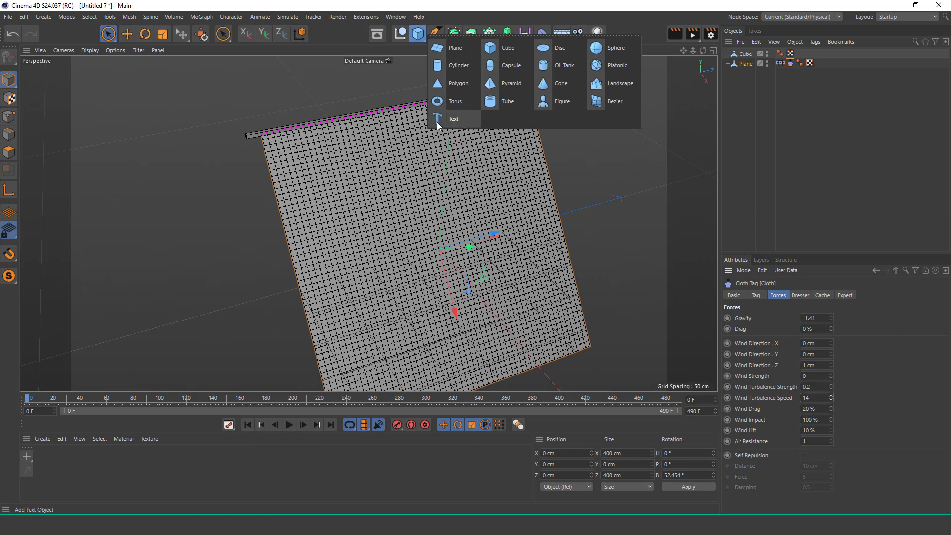
pyautogui.click(454, 120)
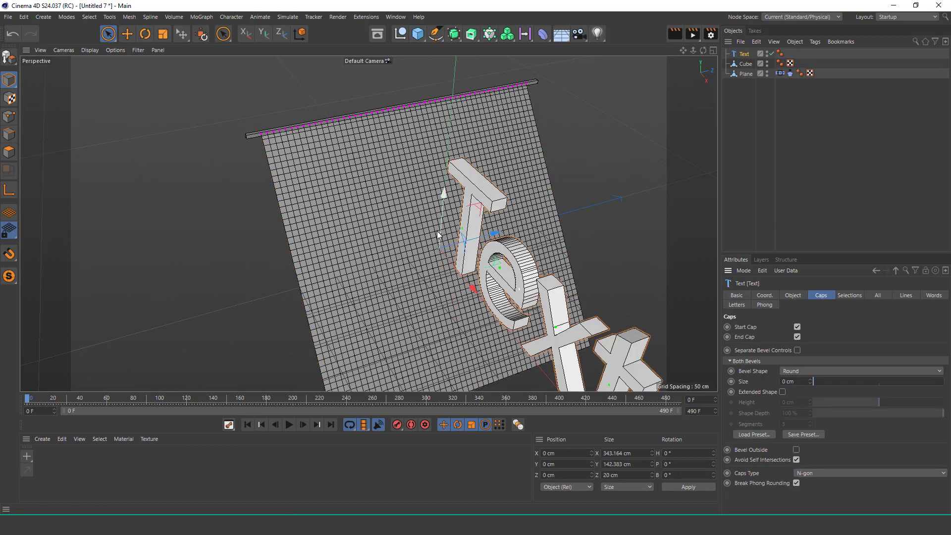
pyautogui.click(145, 33)
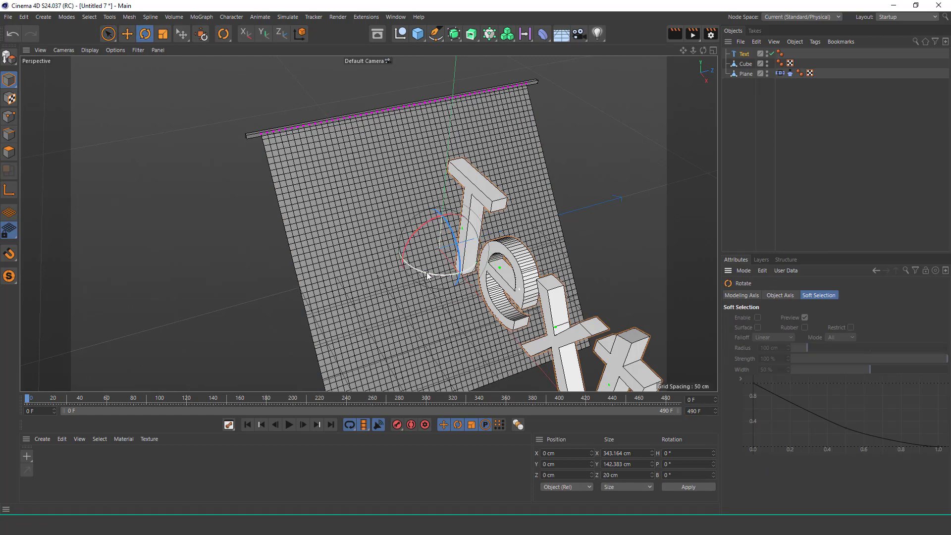
pyautogui.moveTo(427, 276); pyautogui.dragTo(472, 261)
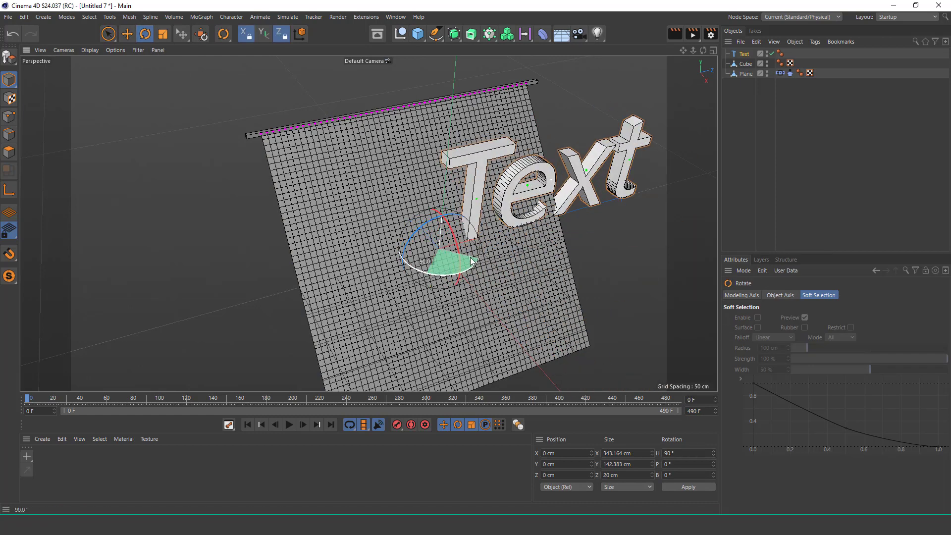
pyautogui.click(108, 34)
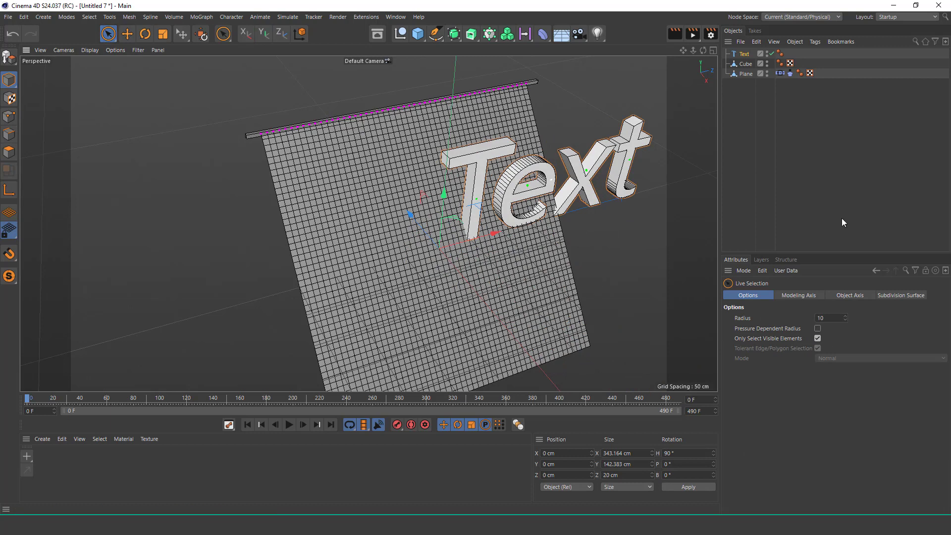
# Change the Text object's content to "W" and set its alignment to Middle.
pyautogui.click(744, 54)
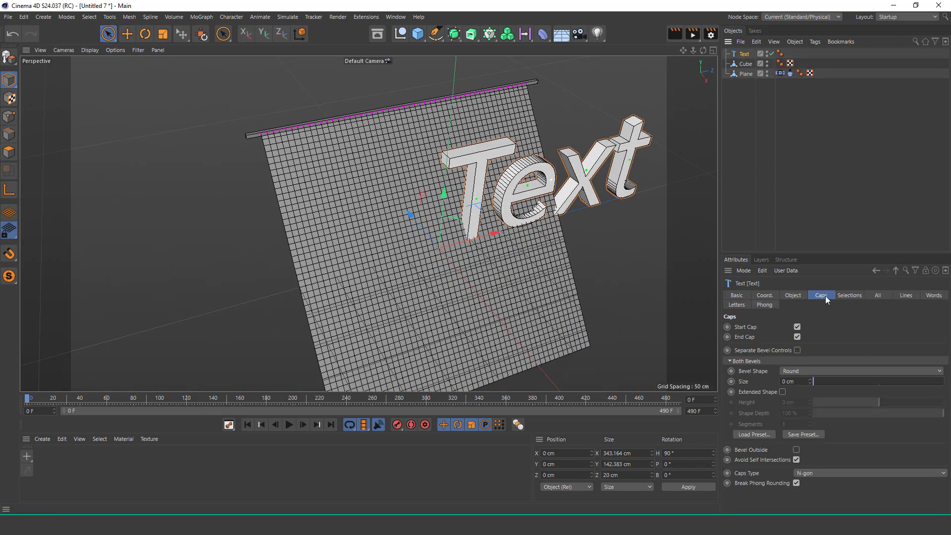
pyautogui.click(793, 295)
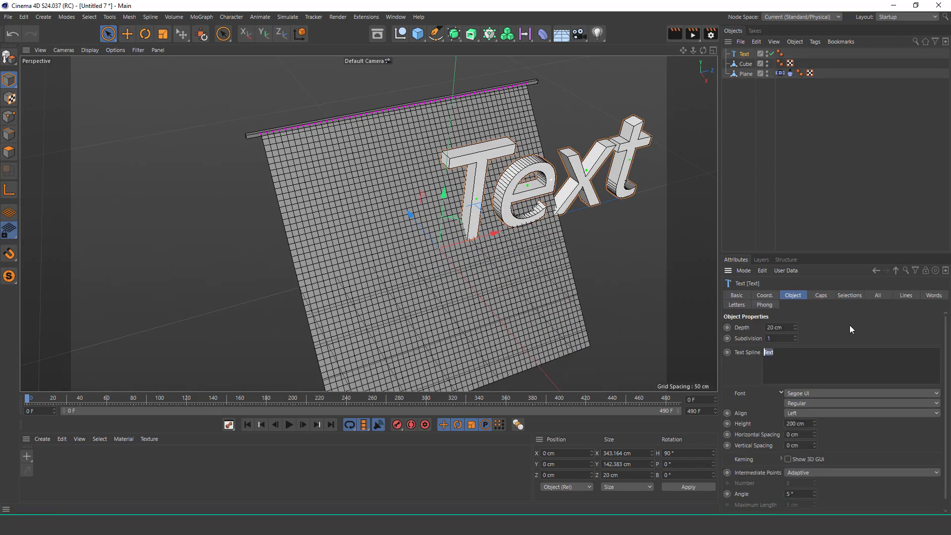
pyautogui.write('W')
pyautogui.click(822, 413)
pyautogui.click(817, 429)
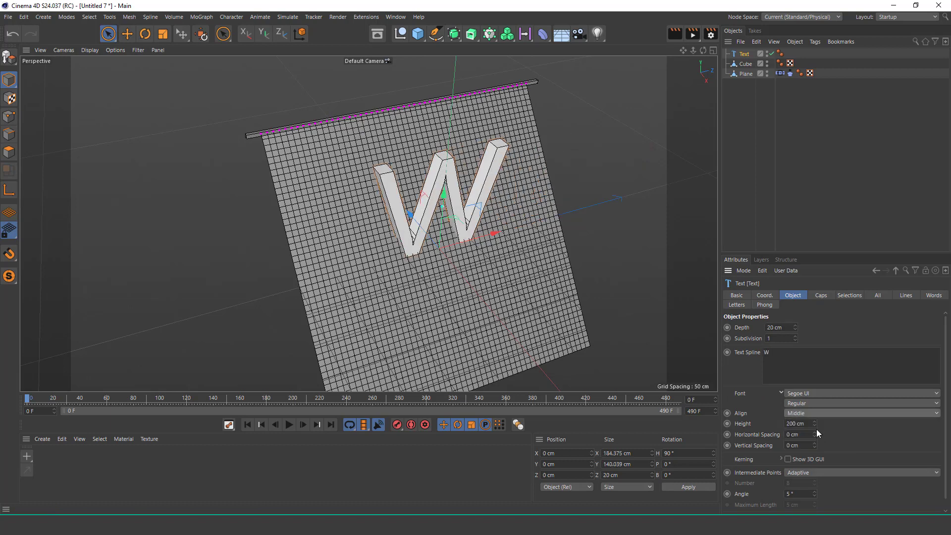
# Change the letter's font to Segoe UI Black and set its height to 268 cm.
pyautogui.click(819, 392)
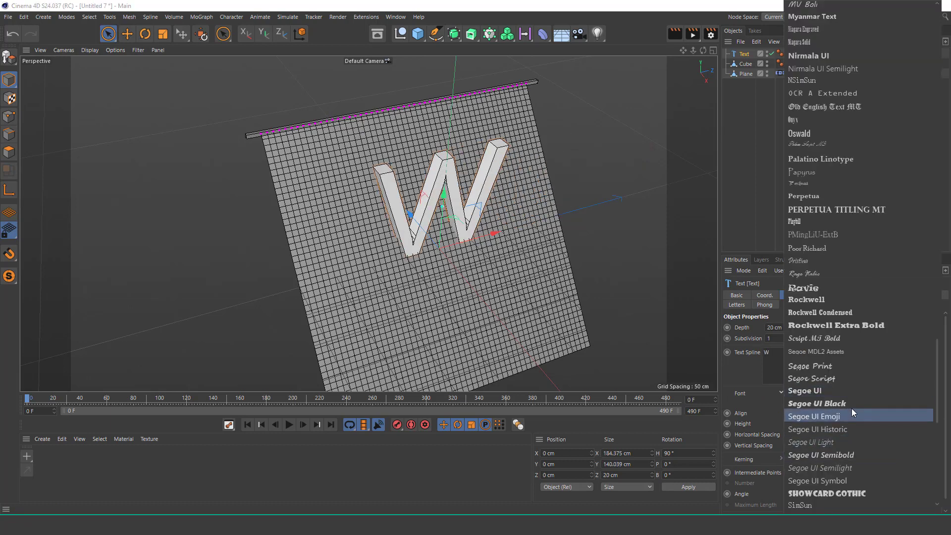
pyautogui.click(852, 403)
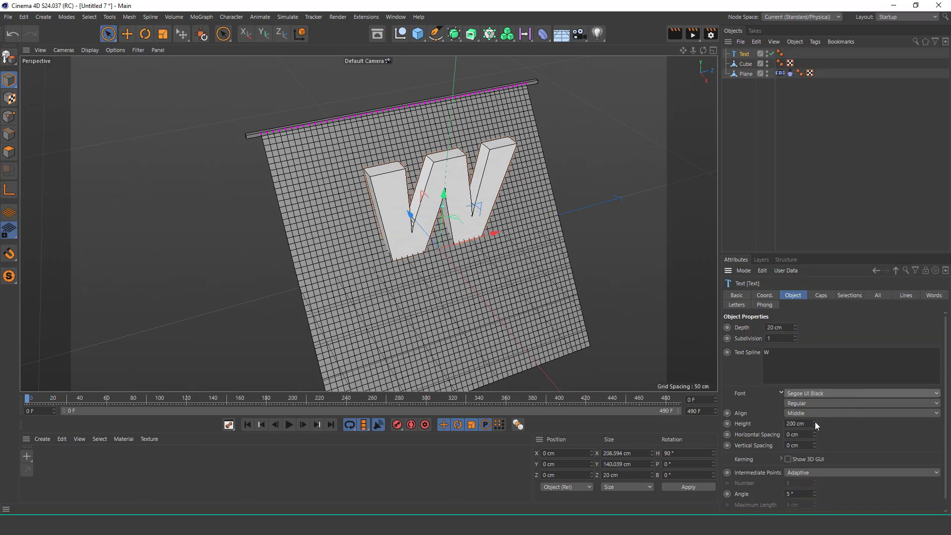
pyautogui.moveTo(817, 425); pyautogui.dragTo(833, 420)
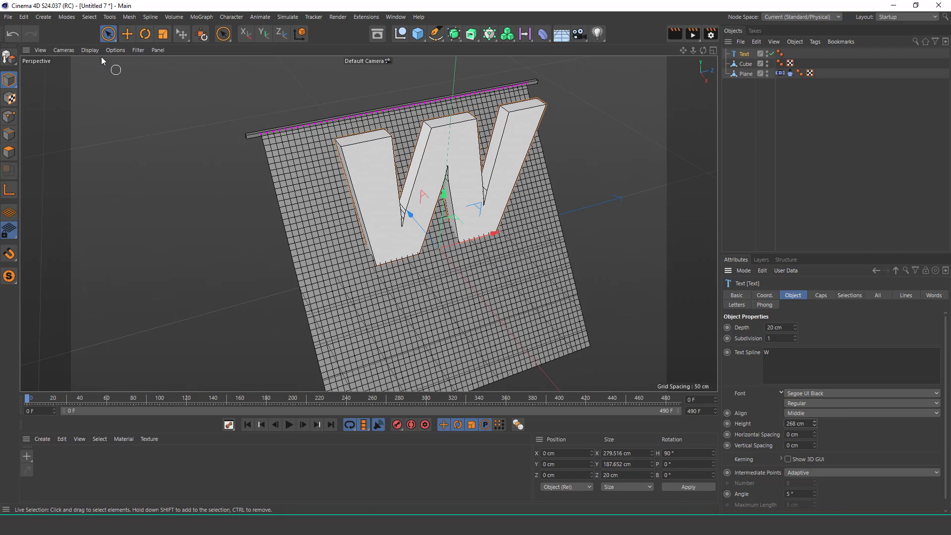
# Set the Text object's Intermediate Points to Subdivided so its outline is split into segments.
pyautogui.click(91, 50)
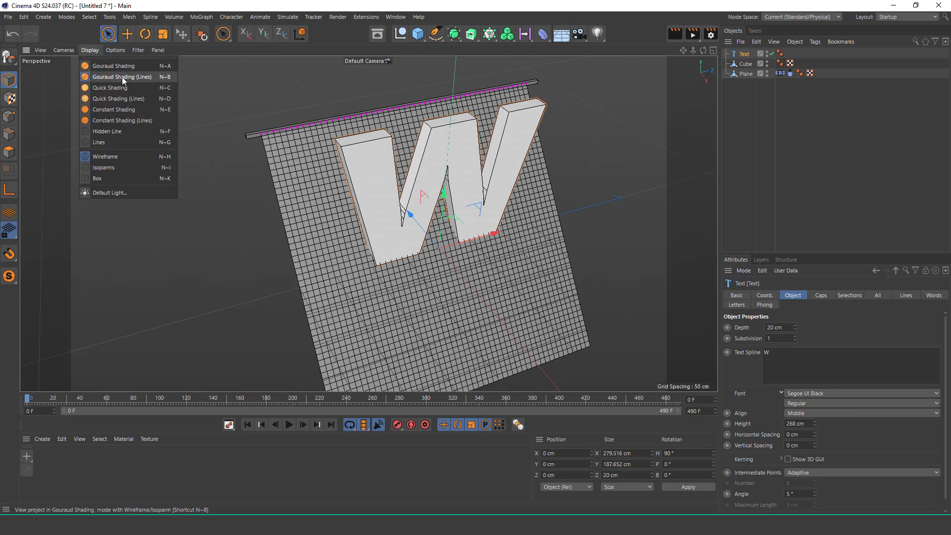
pyautogui.click(831, 220)
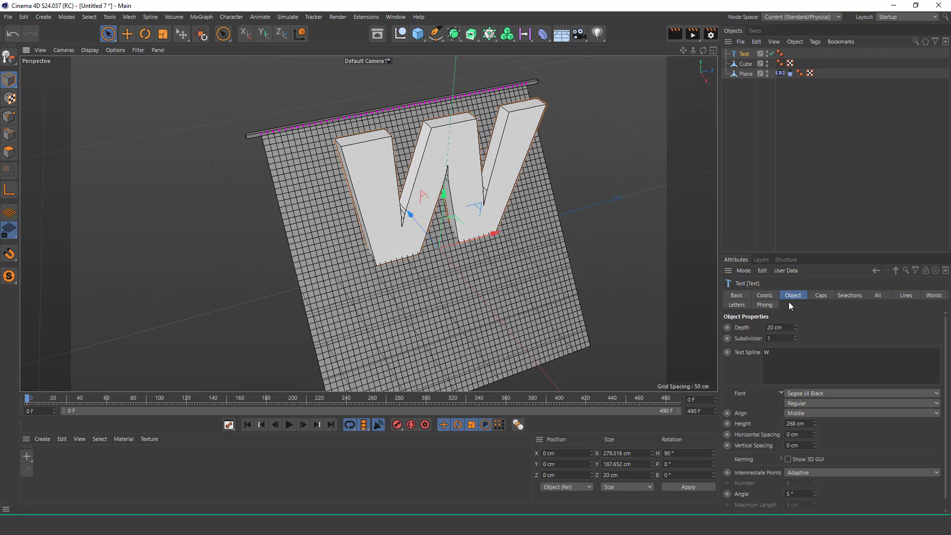
pyautogui.click(798, 473)
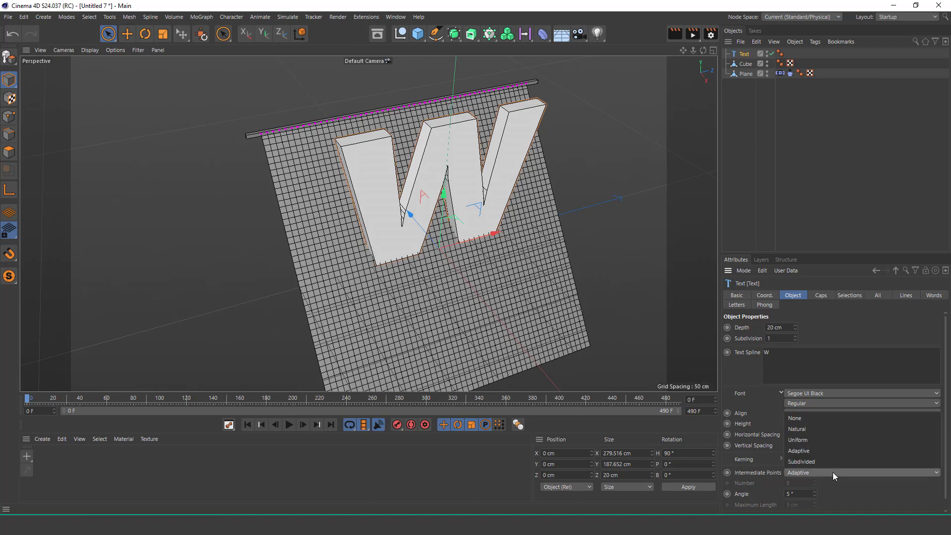
pyautogui.click(813, 462)
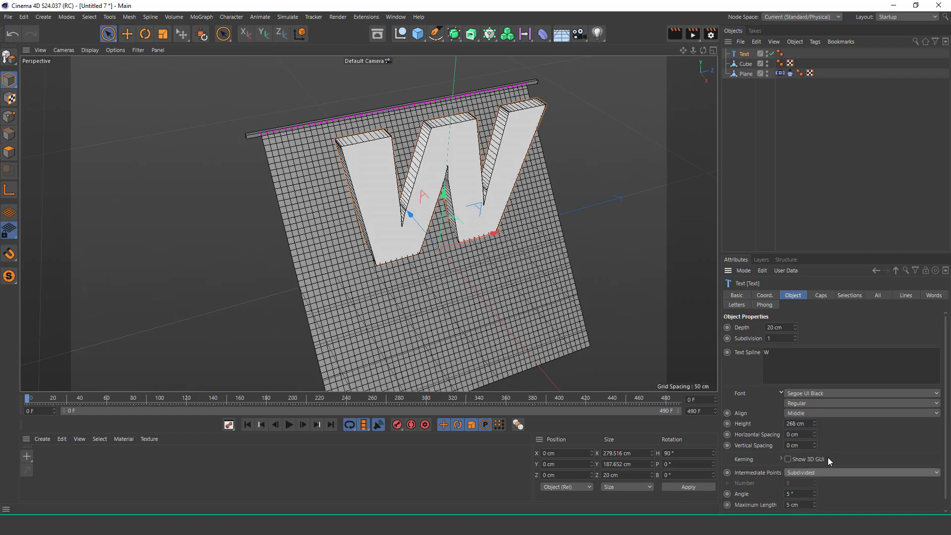
# Set the text's Caps Type to Regular Grid with a grid size of 9.64 cm.
pyautogui.click(821, 296)
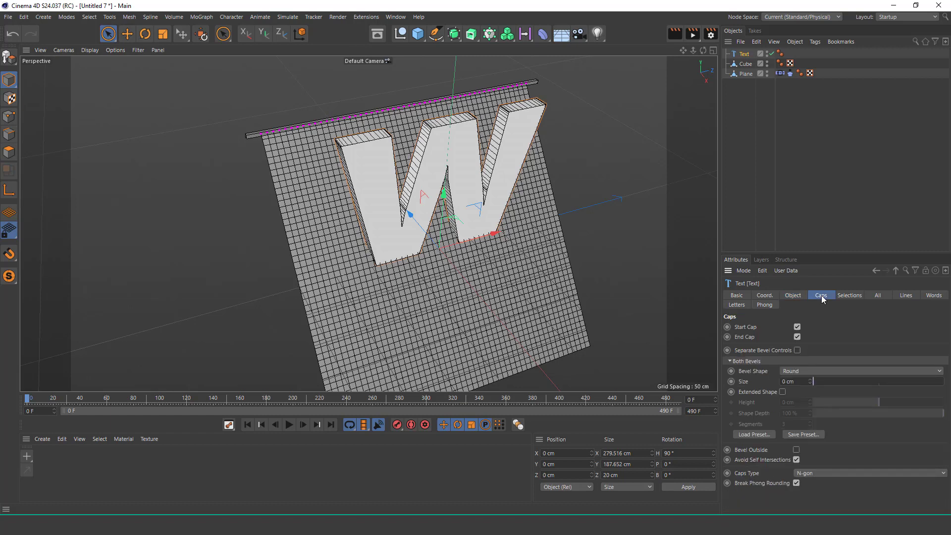
pyautogui.click(818, 470)
pyautogui.click(825, 463)
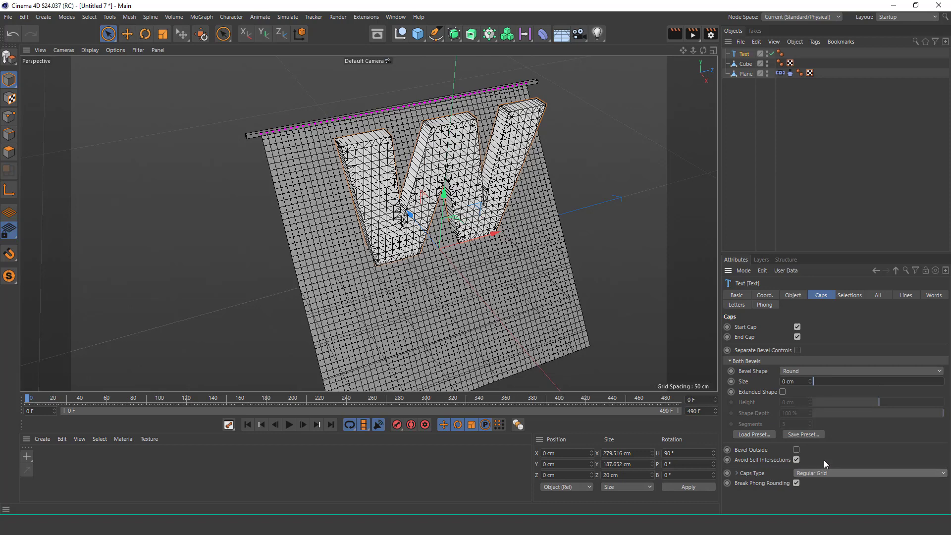
pyautogui.scroll(2, 441, 140)
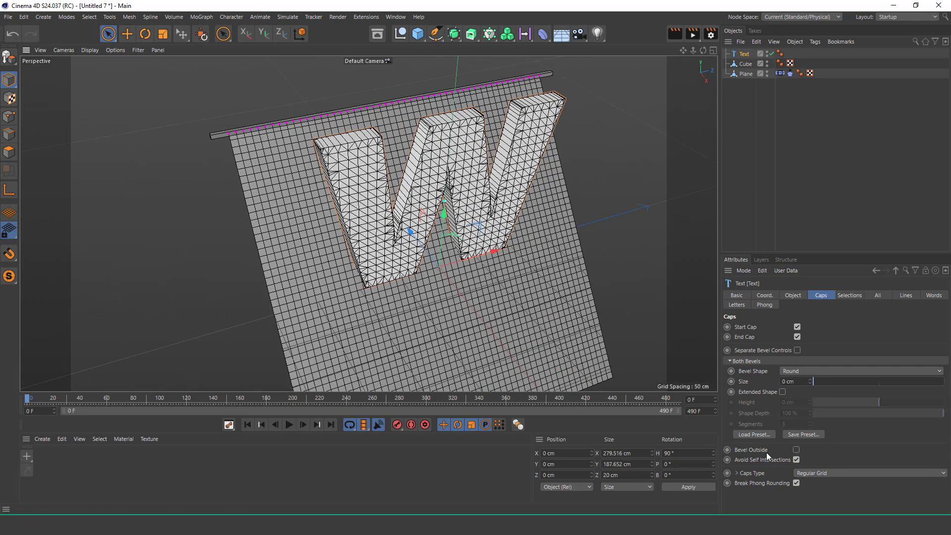
pyautogui.click(737, 473)
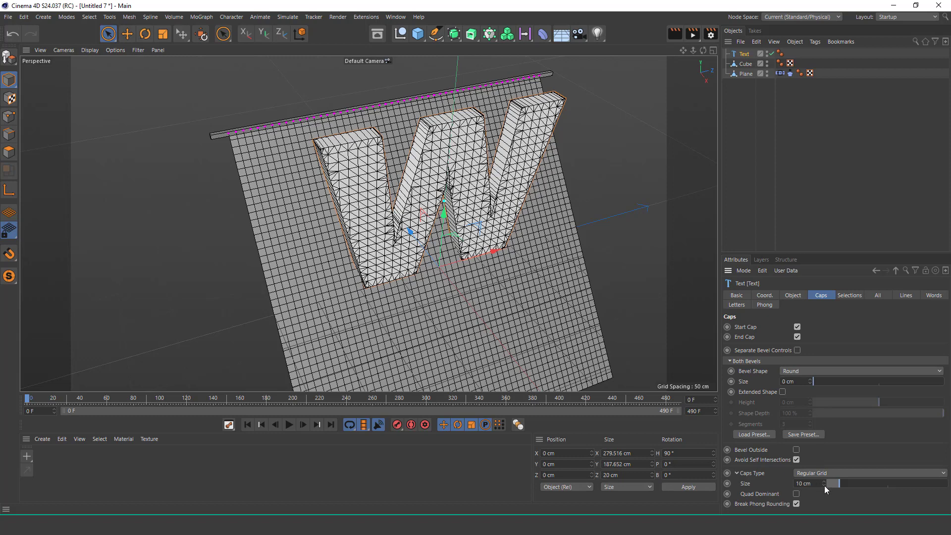
pyautogui.moveTo(825, 485); pyautogui.dragTo(823, 489)
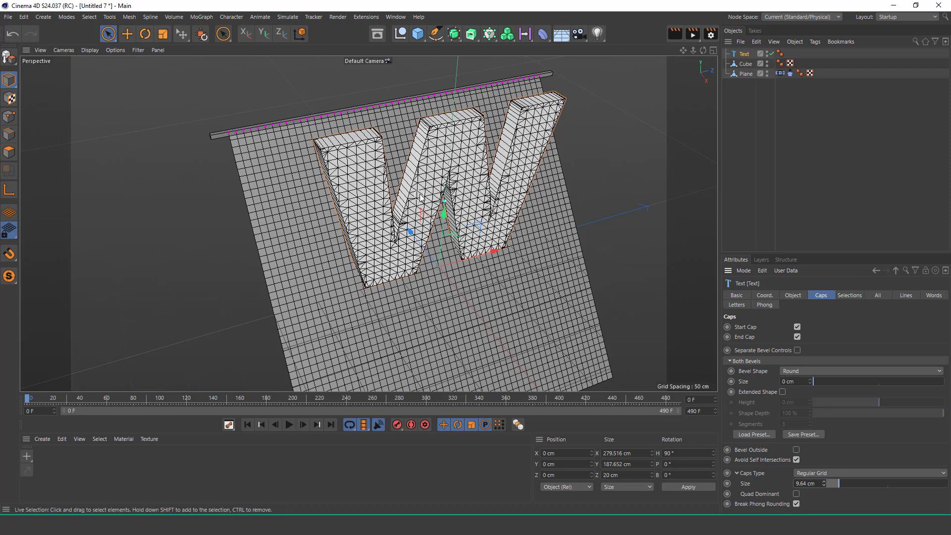
pyautogui.scroll(-2, 551, 138)
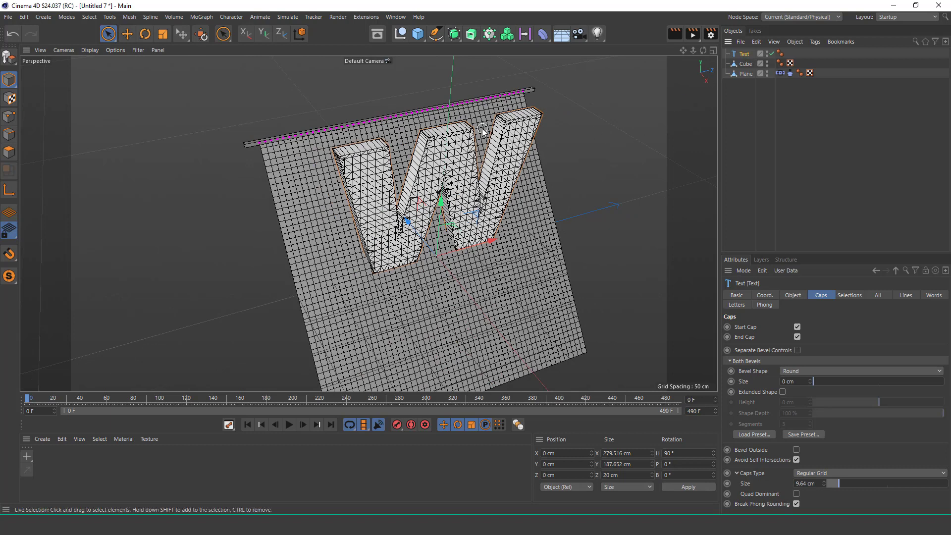
# Add a Surface deformer and make it a child of the Text object.
pyautogui.click(545, 34)
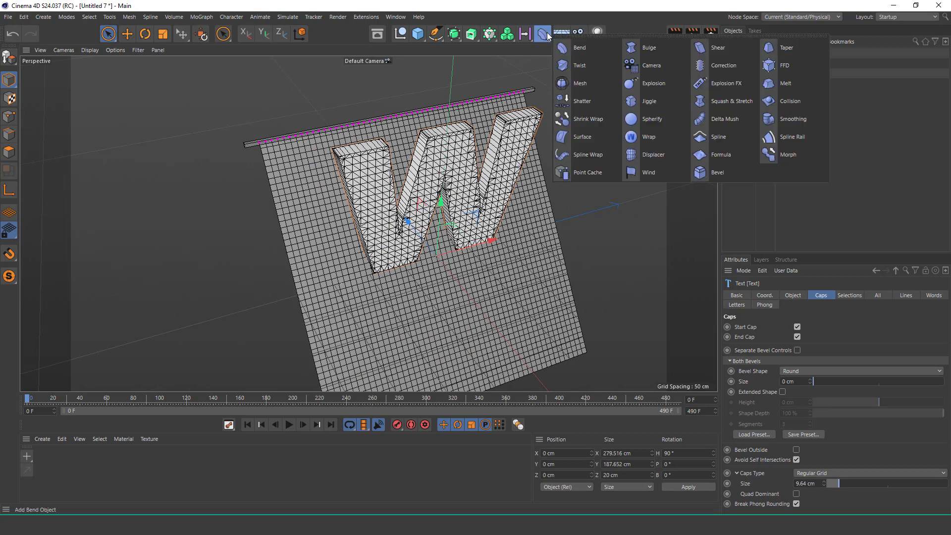
pyautogui.click(583, 137)
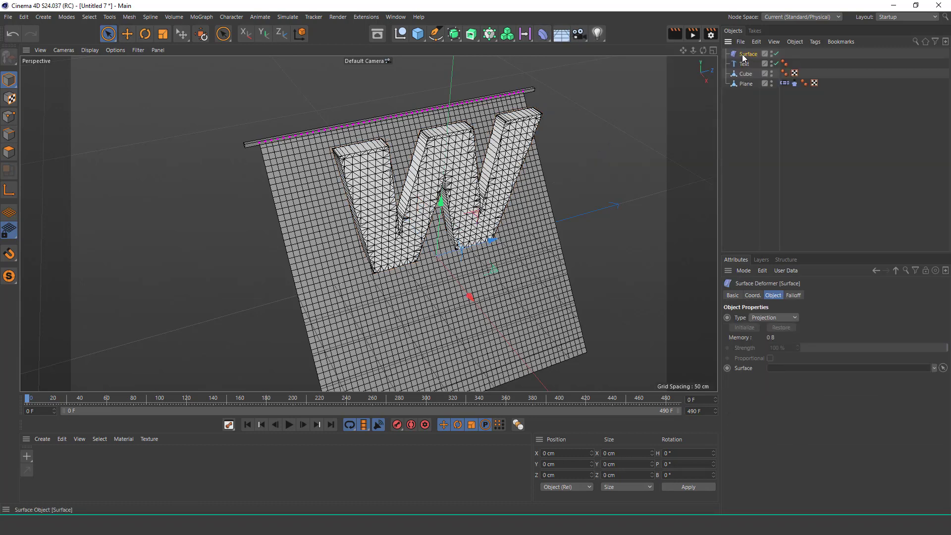
pyautogui.moveTo(754, 54); pyautogui.dragTo(746, 64)
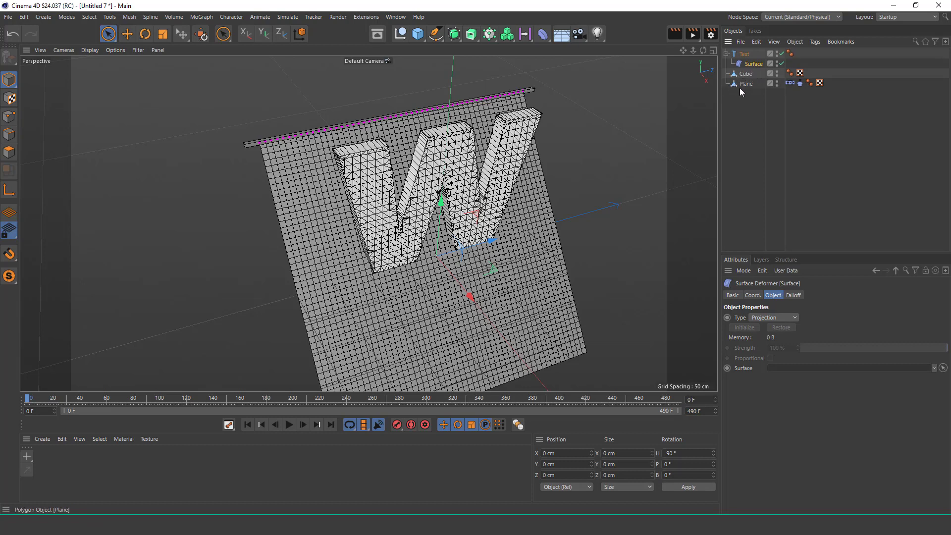
# Rename the Cube object as RODE and the Plane object as FABRIC.
pyautogui.click(749, 74)
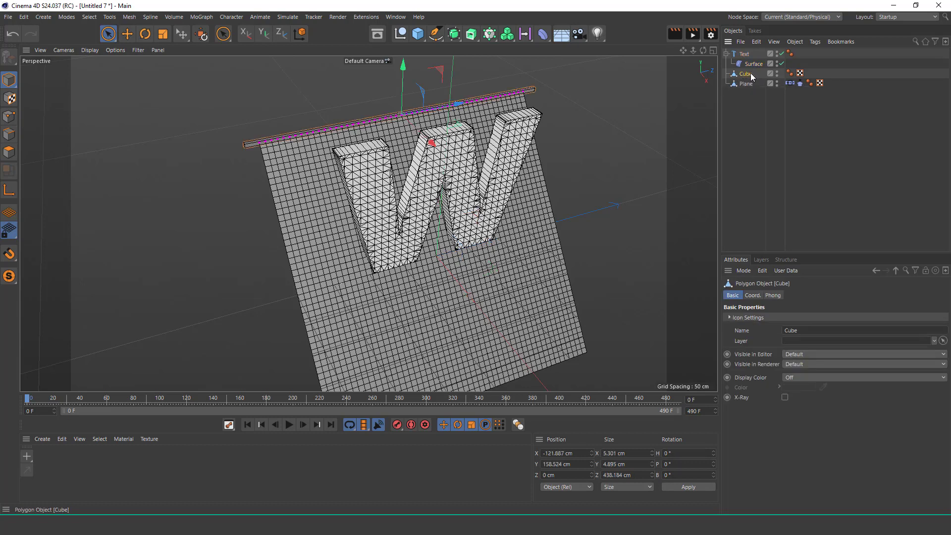
pyautogui.doubleClick(749, 75)
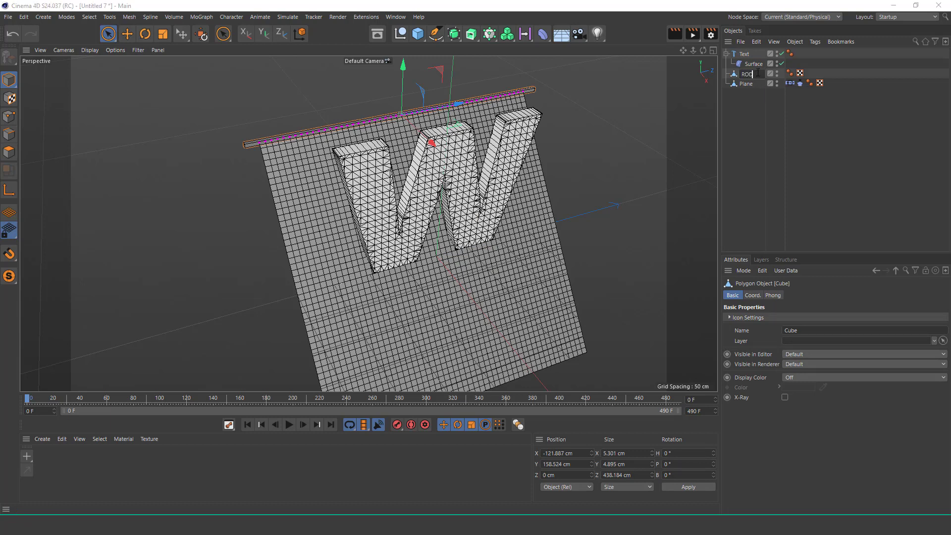
pyautogui.press('Return')
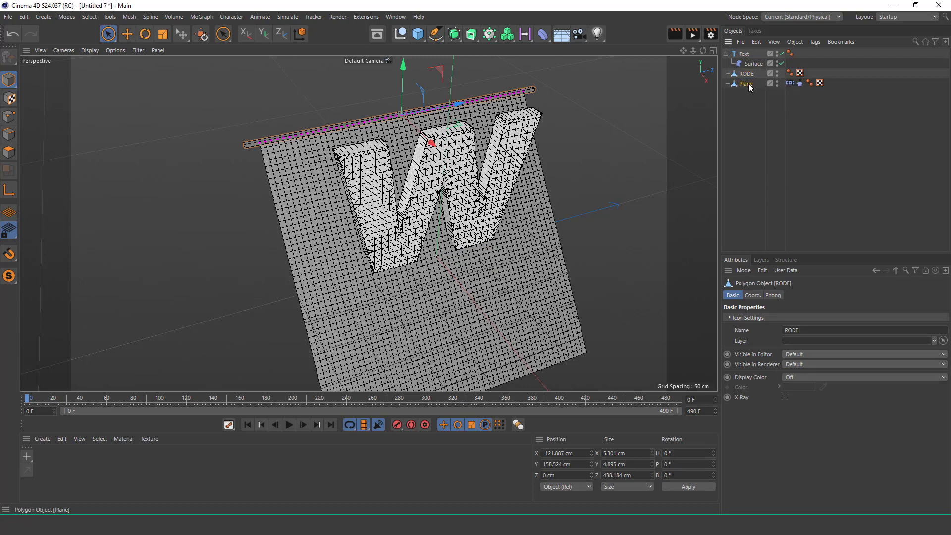
pyautogui.click(747, 84)
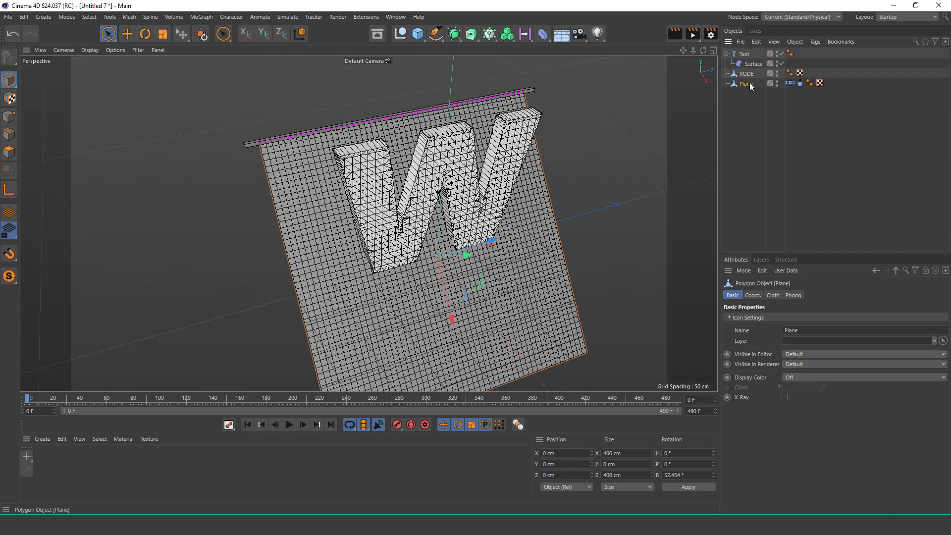
pyautogui.doubleClick(748, 83)
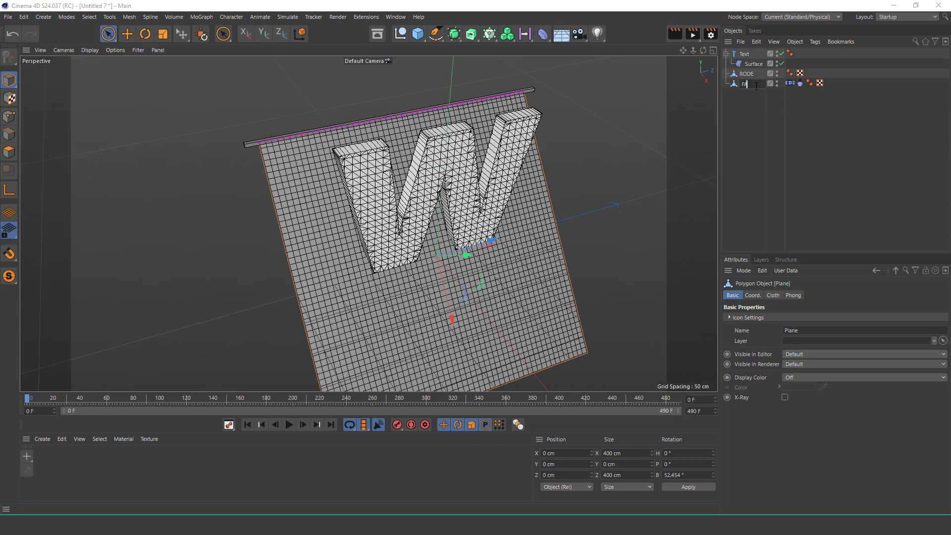
pyautogui.write('FABRIC')
pyautogui.press('Return')
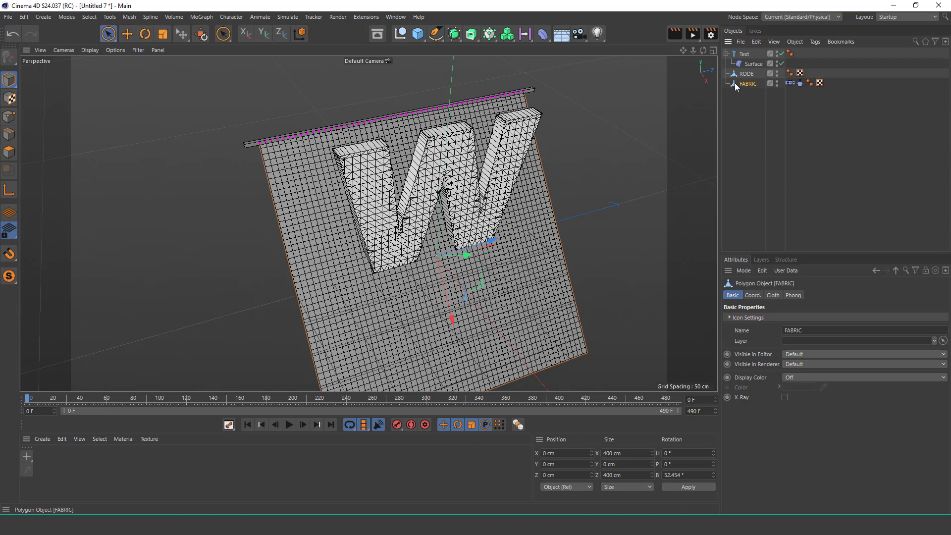
# Assign FABRIC as the Surface deformer's surface and set its type to Mapping (V,U) on the XY plane.
pyautogui.click(750, 64)
pyautogui.moveTo(748, 83); pyautogui.dragTo(791, 347)
pyautogui.moveTo(747, 371); pyautogui.dragTo(784, 369)
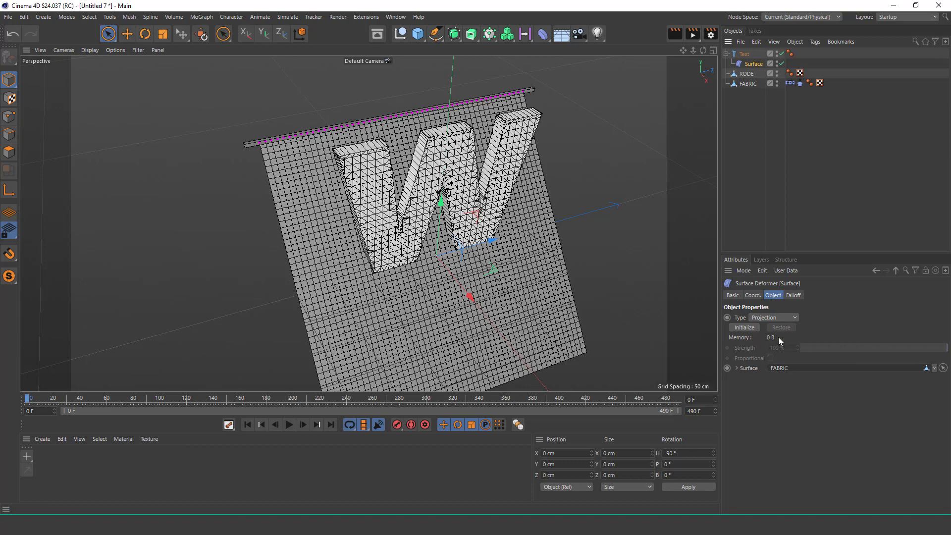
pyautogui.click(784, 316)
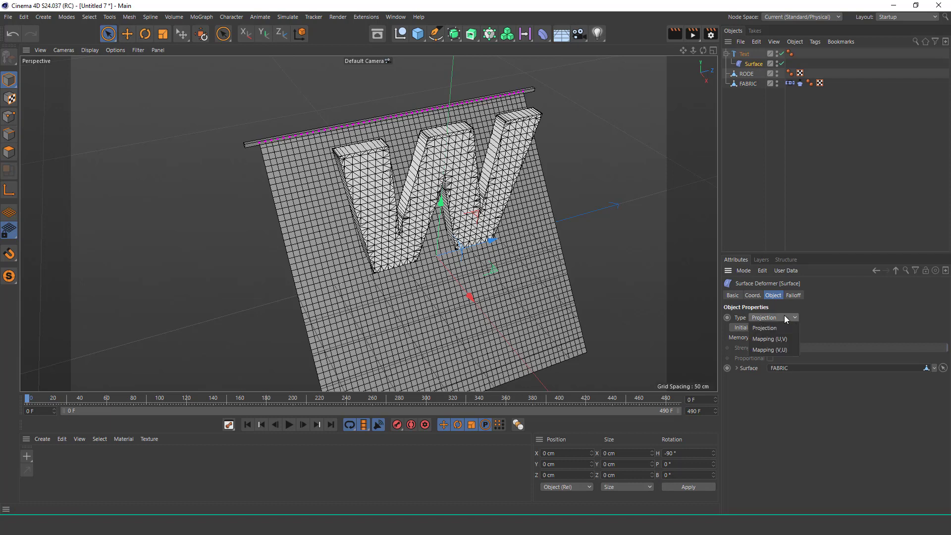
pyautogui.click(787, 349)
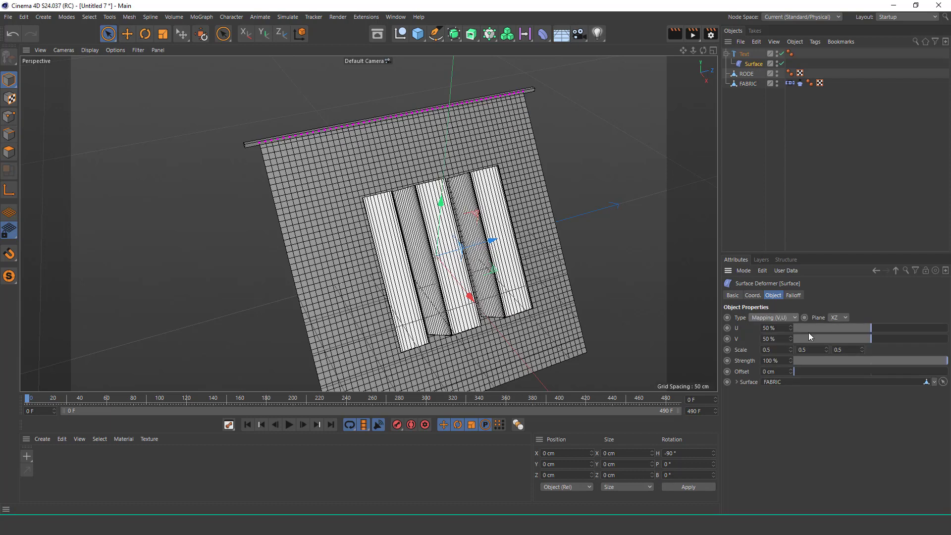
pyautogui.click(837, 318)
pyautogui.click(843, 329)
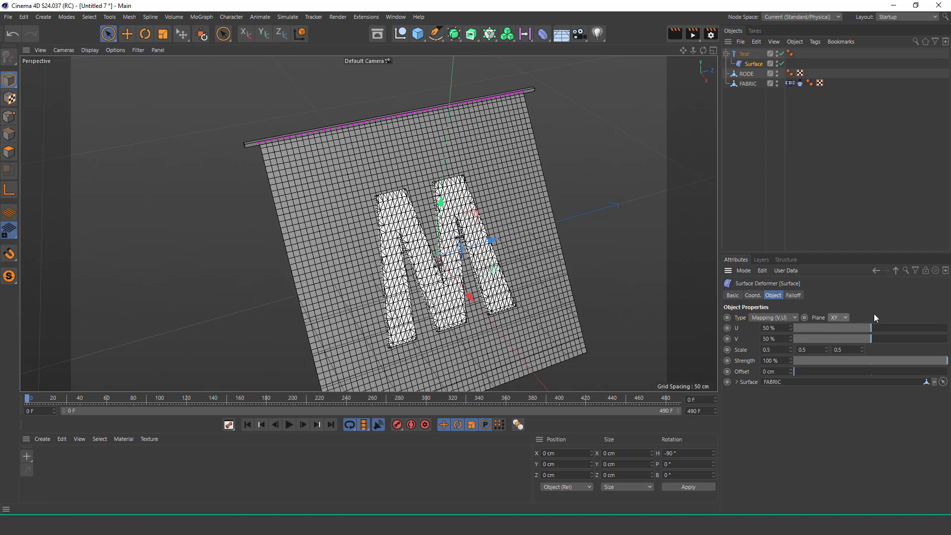
# Set the Surface deformer's scale to 0.7, -0.45 and 0.89 so the W sits upright and proportioned on the cloth.
pyautogui.moveTo(826, 350); pyautogui.dragTo(826, 401)
pyautogui.moveTo(862, 349); pyautogui.dragTo(862, 331)
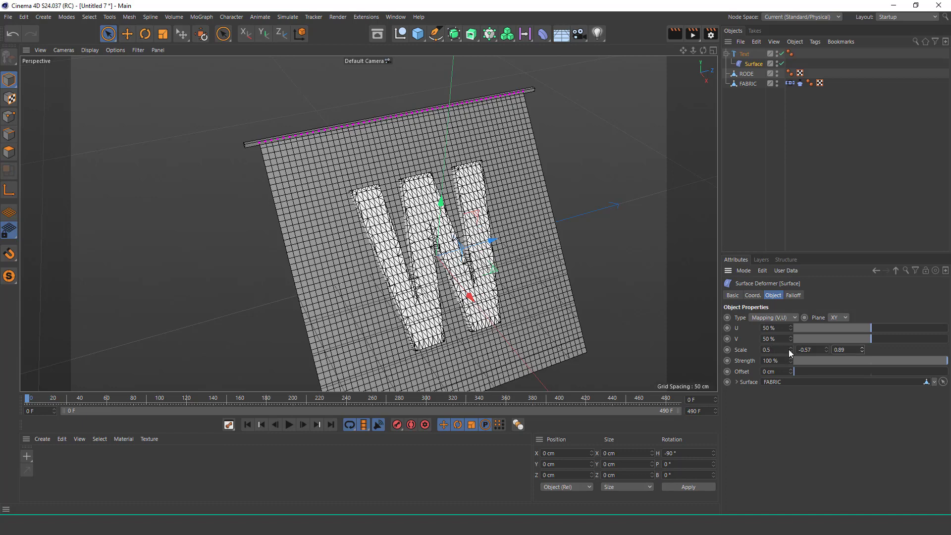
pyautogui.moveTo(790, 352)
pyautogui.mouseDown()
pyautogui.moveTo(790, 337)
pyautogui.moveTo(827, 342)
pyautogui.moveTo(792, 362)
pyautogui.mouseUp()
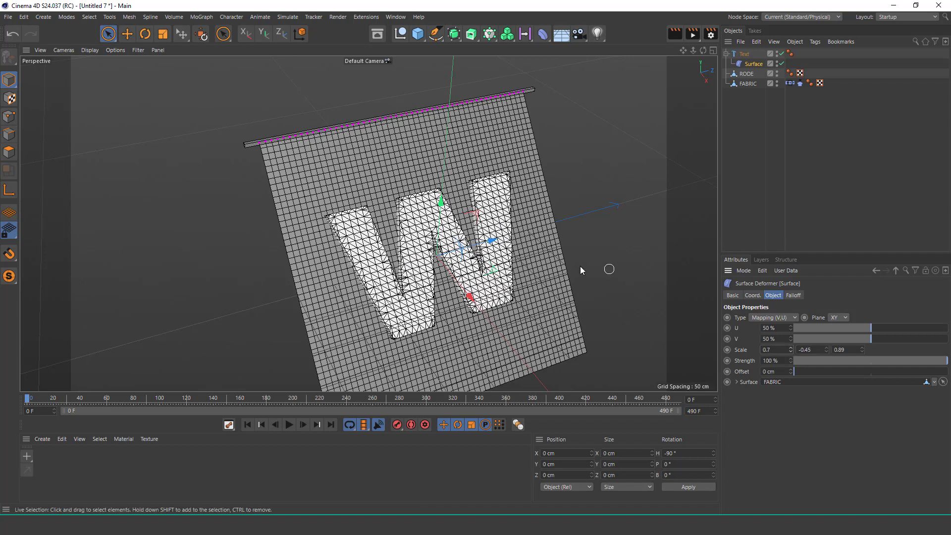
# Play the simulation and examine from several angles how the letter follows the moving cloth.
pyautogui.scroll(-2, 419, 239)
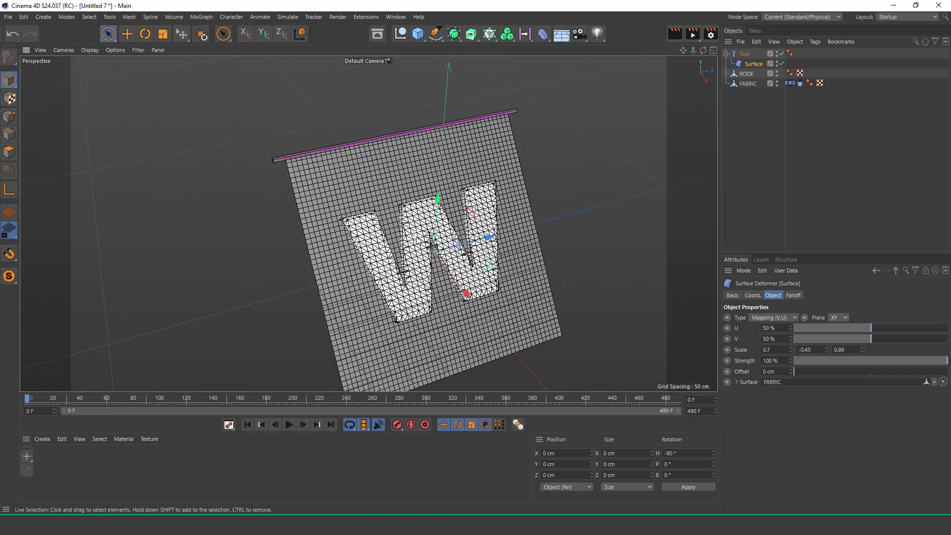
pyautogui.click(289, 425)
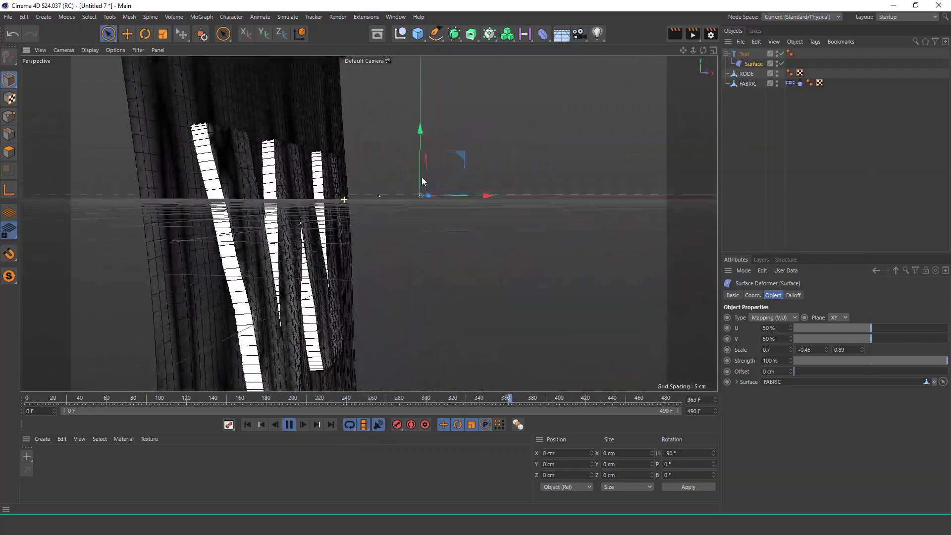
pyautogui.keyDown('alt'); pyautogui.moveTo(421, 177); pyautogui.dragTo(392, 200); pyautogui.keyUp('alt')
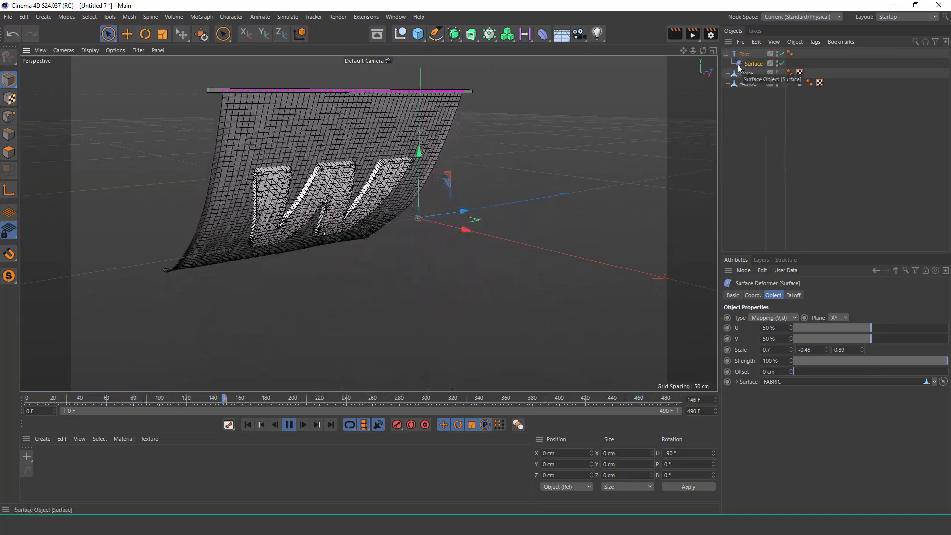
# Set the Cloth tag's Gravity to -1.71 and Wind Strength to 1.1, then stop playback and return to frame 0.
pyautogui.click(800, 83)
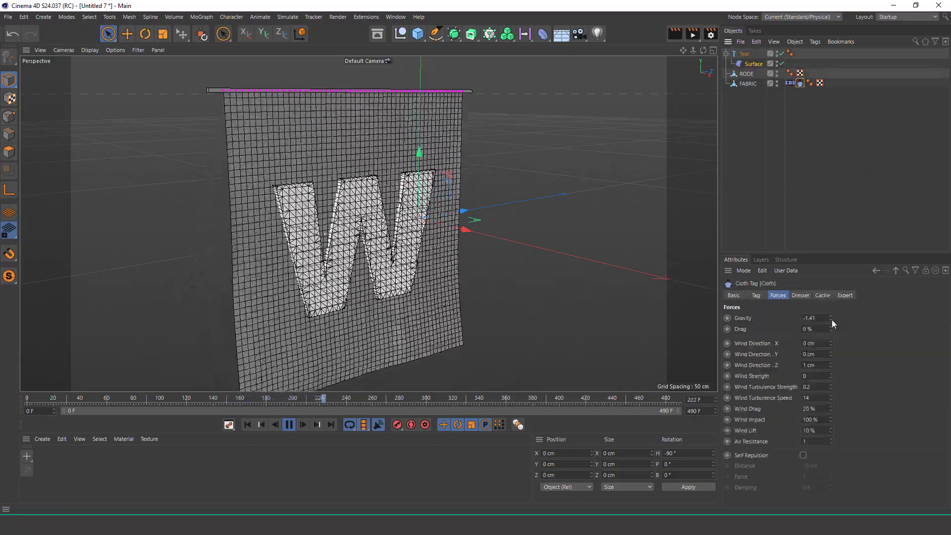
pyautogui.moveTo(831, 320); pyautogui.dragTo(831, 373)
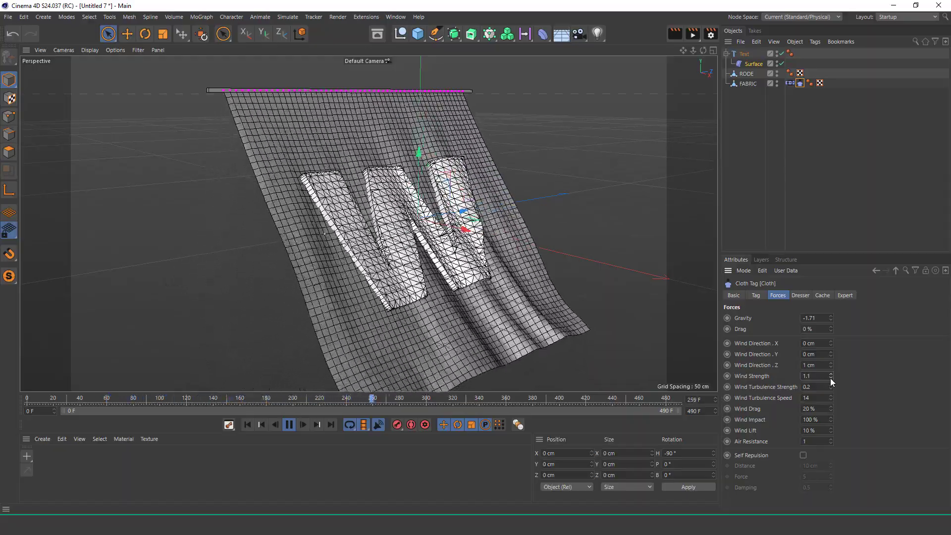
pyautogui.click(289, 425)
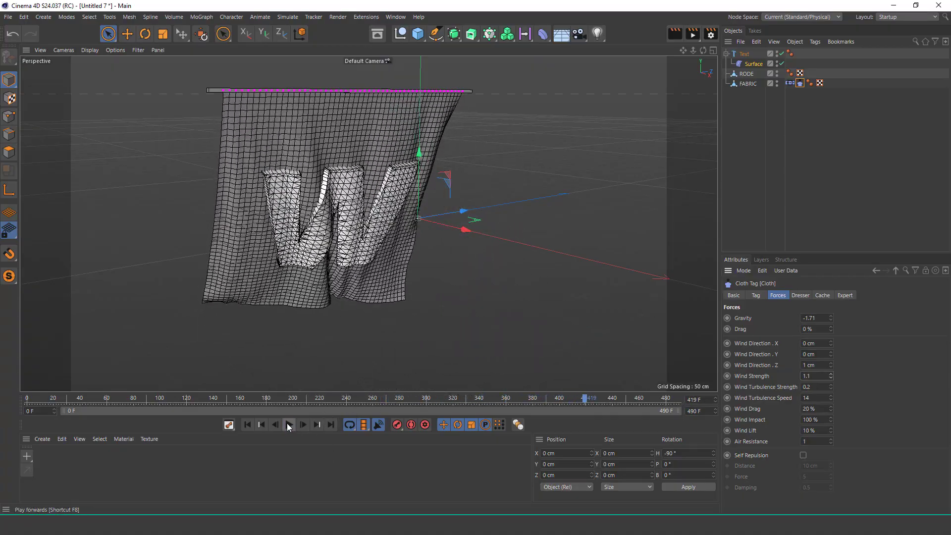
pyautogui.click(248, 425)
pyautogui.scroll(2, 423, 207)
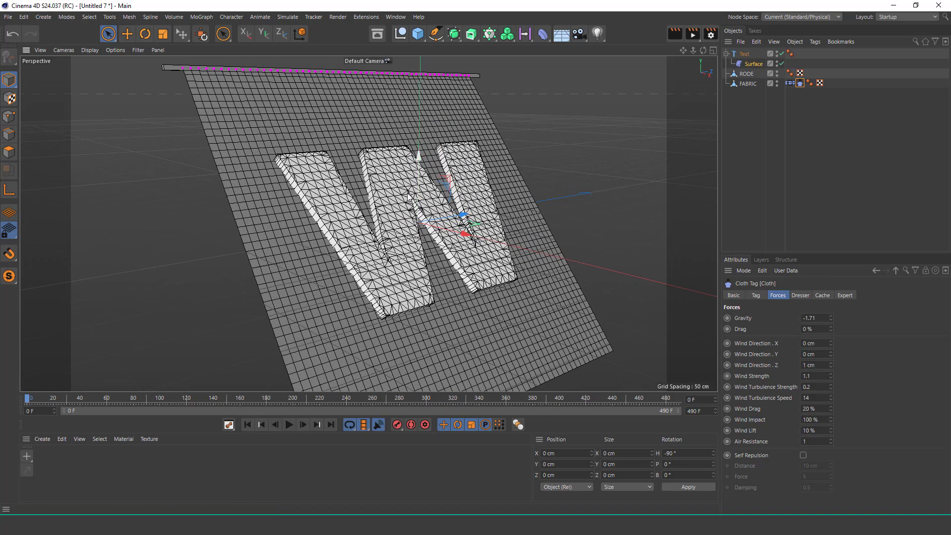
# Create a new material and make its color red with hue 0°, saturation 91% and value 80%.
pyautogui.keyDown('alt'); pyautogui.moveTo(423, 207); pyautogui.dragTo(398, 215); pyautogui.keyUp('alt')
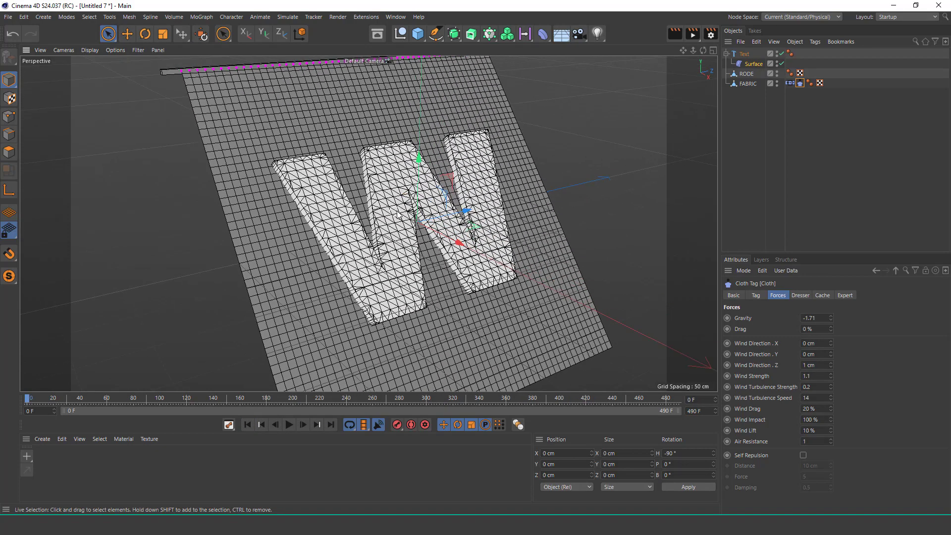
pyautogui.doubleClick(46, 463)
pyautogui.doubleClick(45, 459)
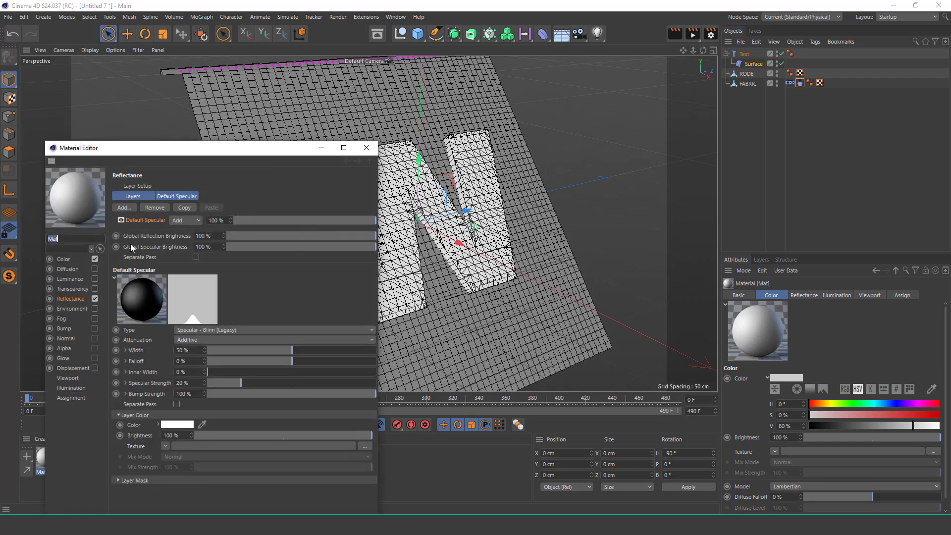
pyautogui.click(63, 259)
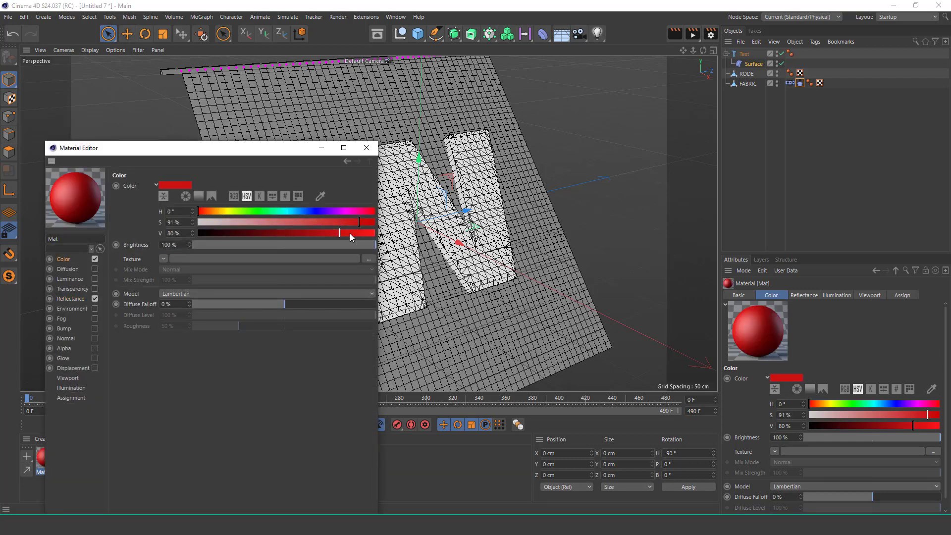
pyautogui.click(366, 149)
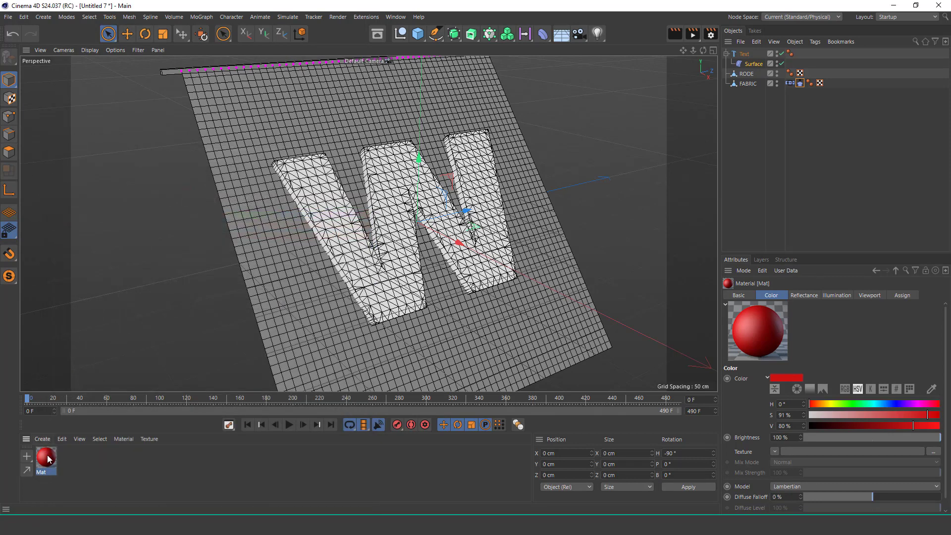
# Create two more materials, one green with hue 115° and one blue with hue 218°.
pyautogui.doubleClick(70, 458)
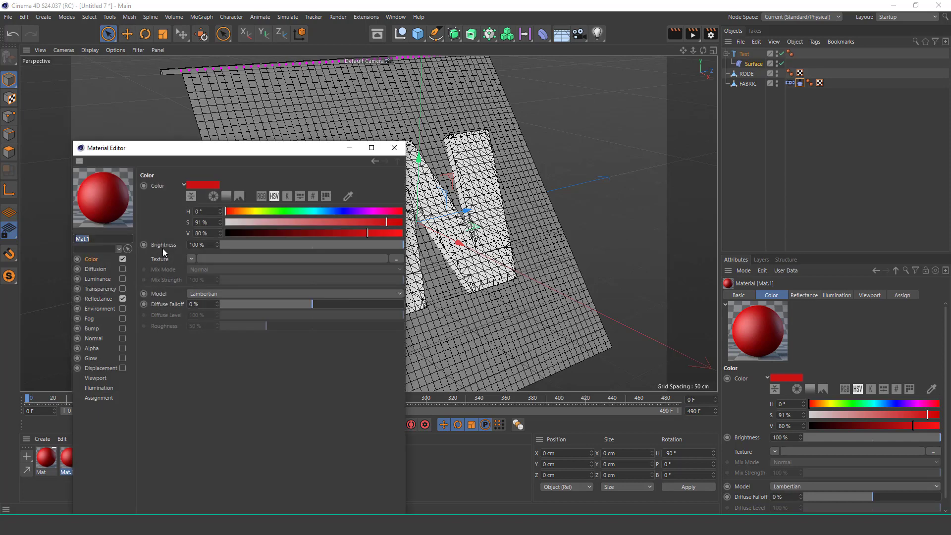
pyautogui.click(282, 211)
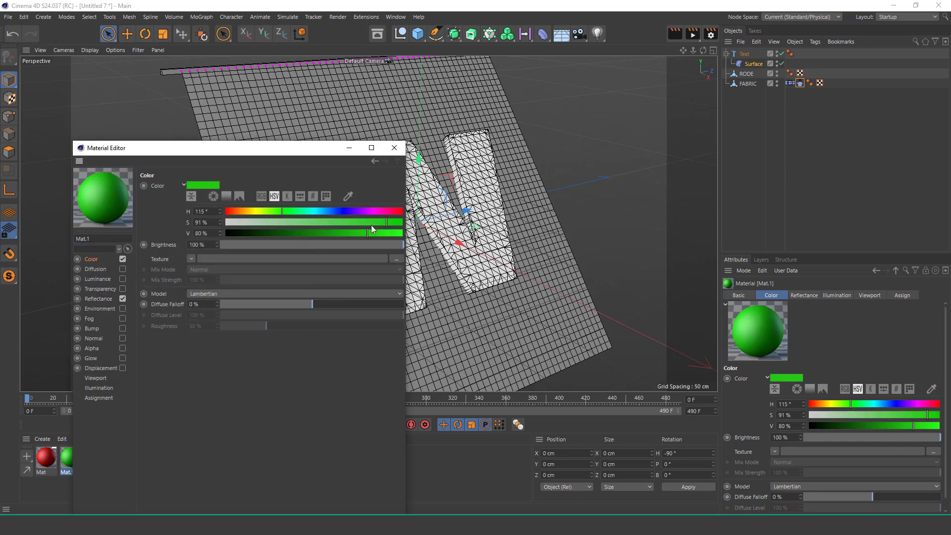
pyautogui.click(394, 148)
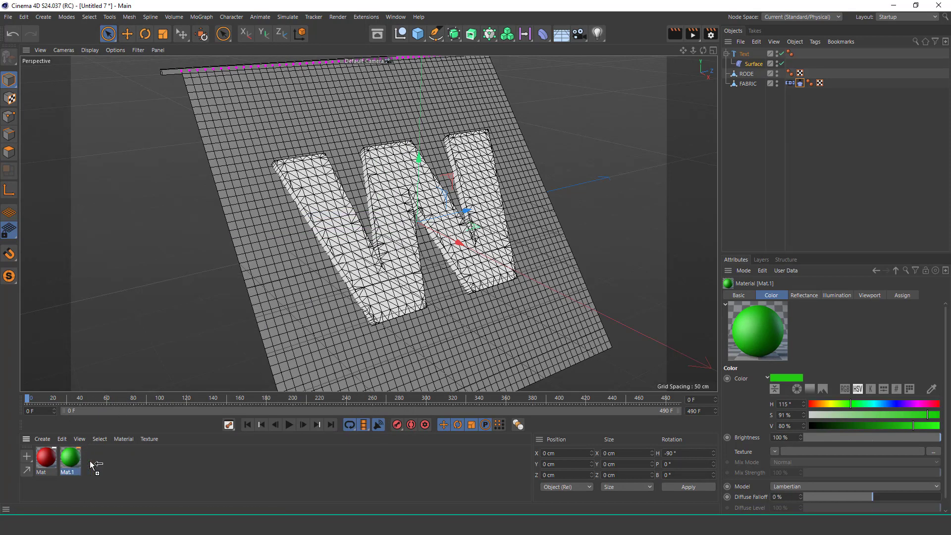
pyautogui.doubleClick(93, 459)
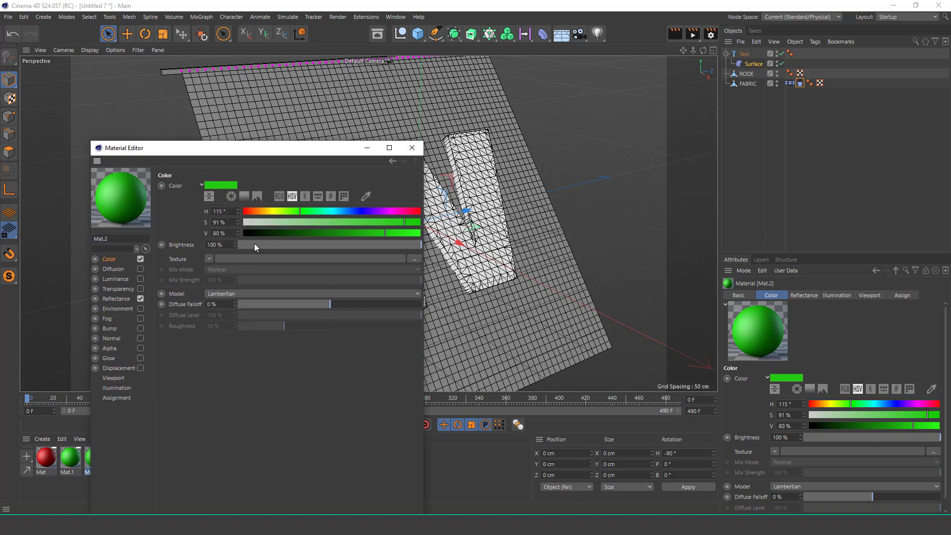
pyautogui.moveTo(276, 213); pyautogui.dragTo(350, 211)
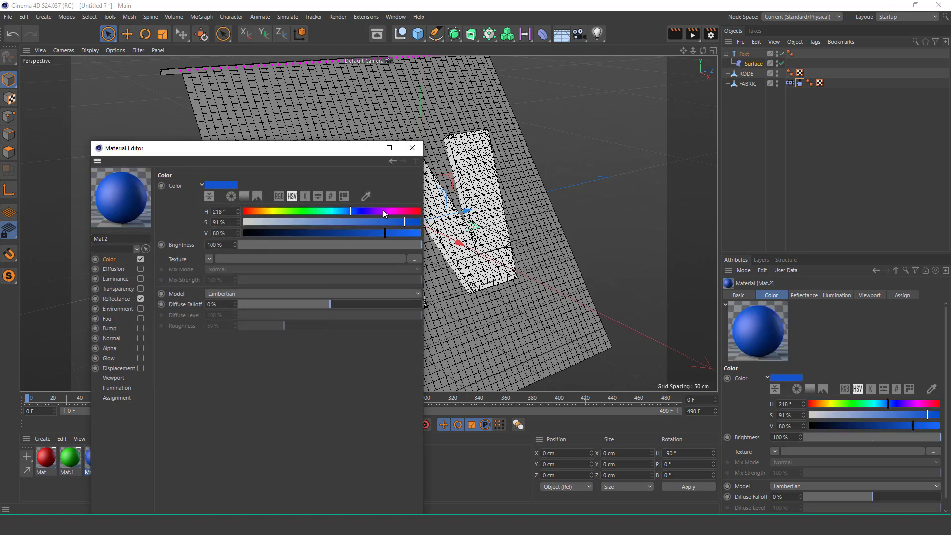
pyautogui.click(412, 148)
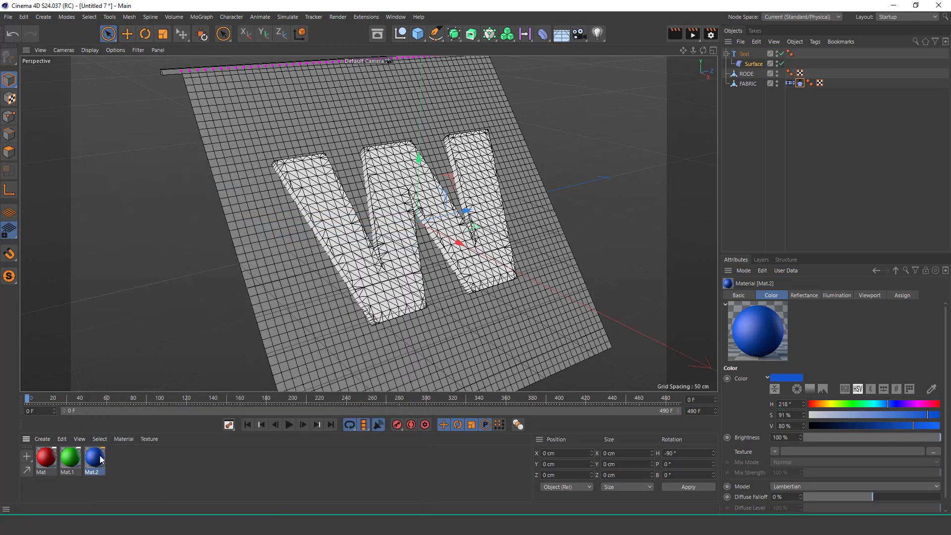
# Create a fourth material with close-up-dark-blue-fabric-texture-free-photo as its color texture, copying the image to the project location.
pyautogui.doubleClick(119, 458)
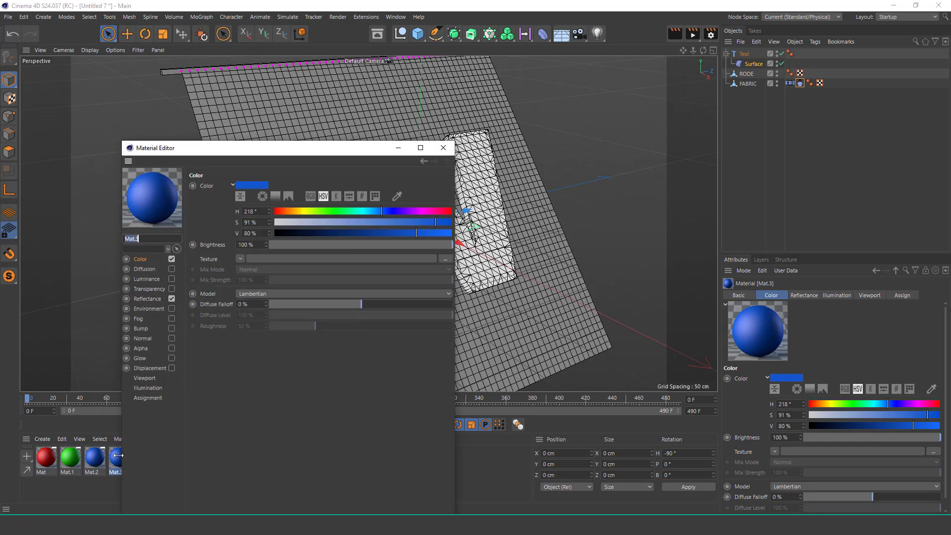
pyautogui.click(242, 259)
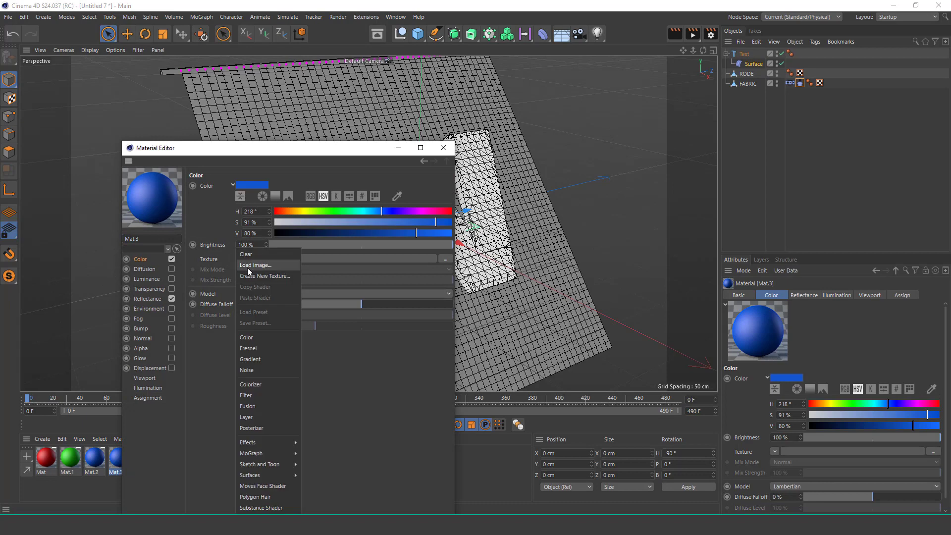
pyautogui.click(249, 258)
pyautogui.click(240, 260)
pyautogui.click(251, 266)
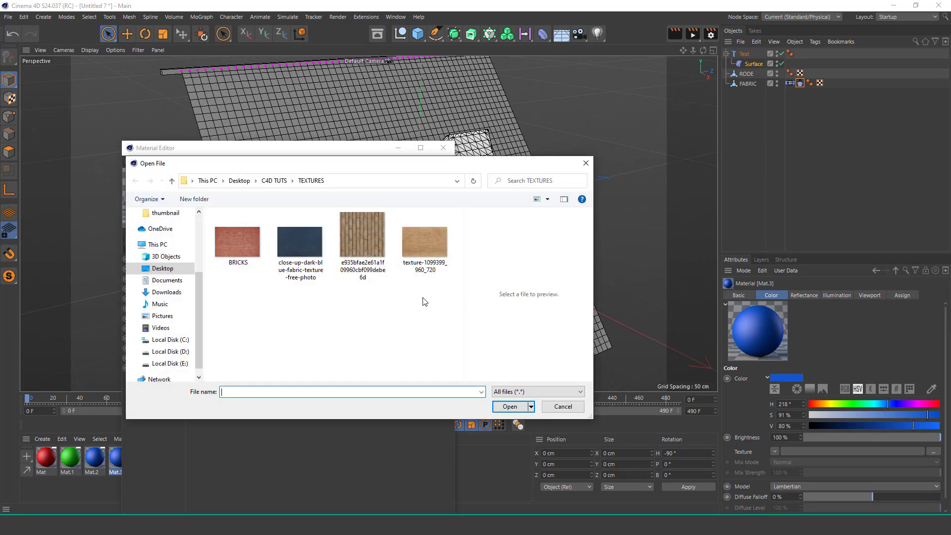
pyautogui.click(300, 245)
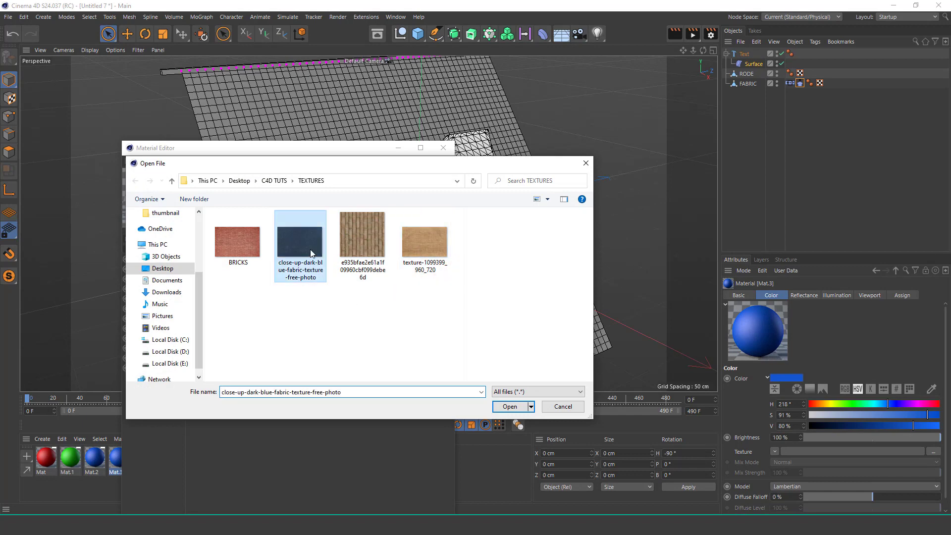
pyautogui.click(511, 407)
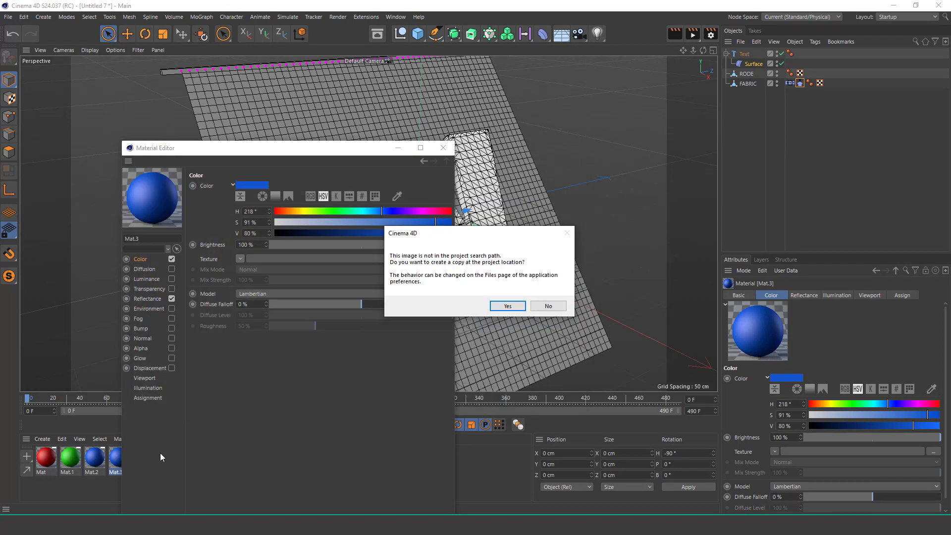
pyautogui.click(510, 307)
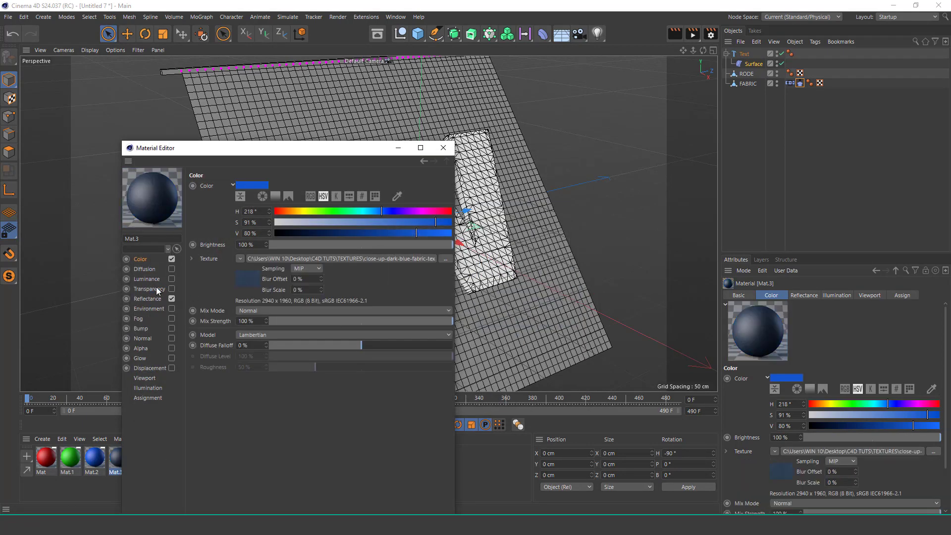
pyautogui.click(152, 302)
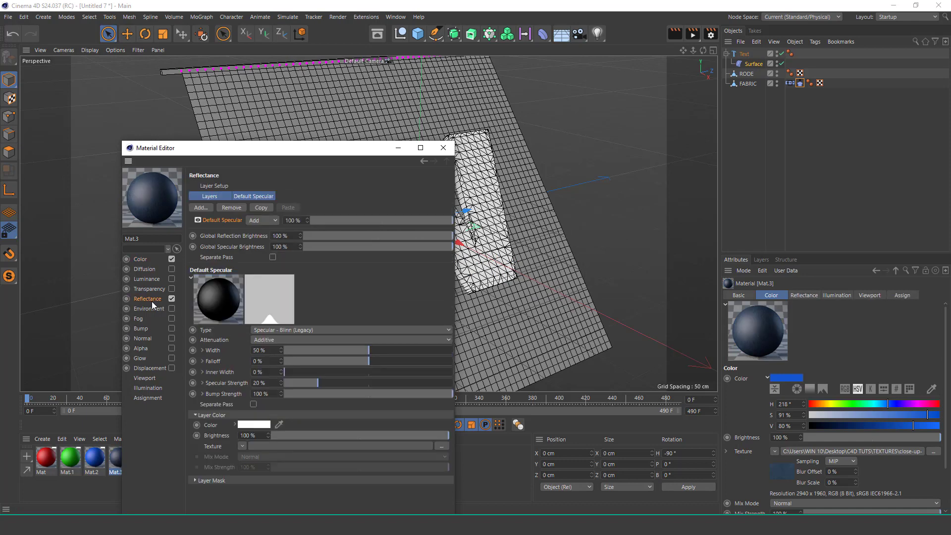
pyautogui.click(443, 149)
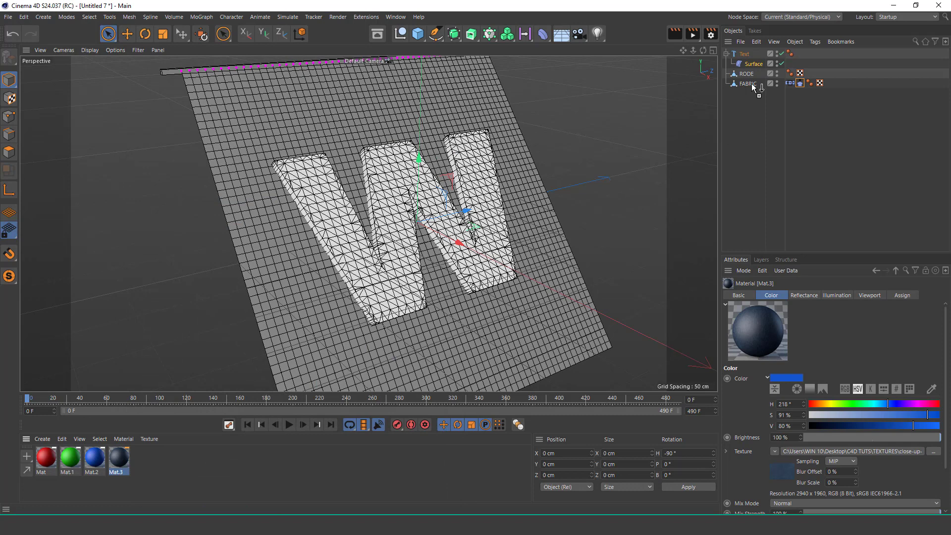
# Apply the dark blue fabric material to FABRIC and the red material to the Text object.
pyautogui.moveTo(752, 85); pyautogui.dragTo(752, 85)
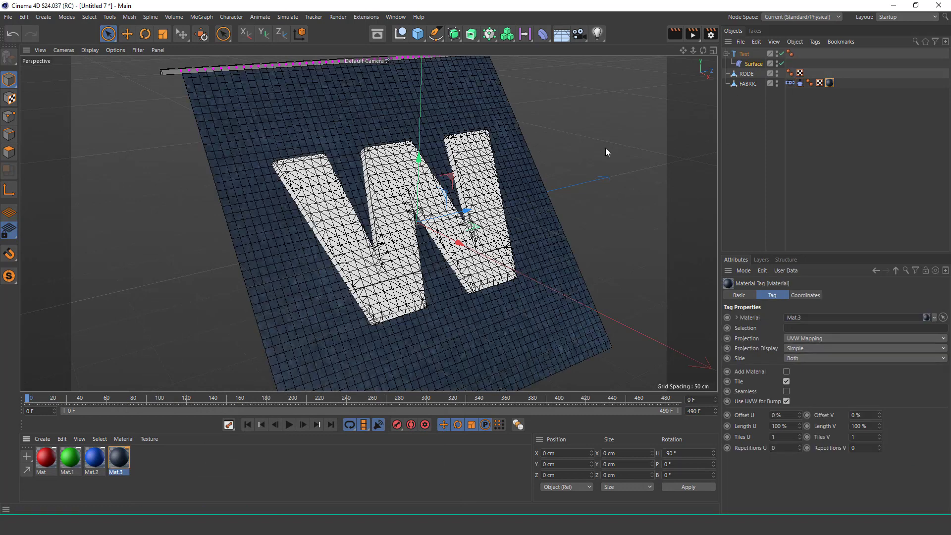
pyautogui.click(46, 456)
pyautogui.moveTo(359, 289); pyautogui.dragTo(744, 54)
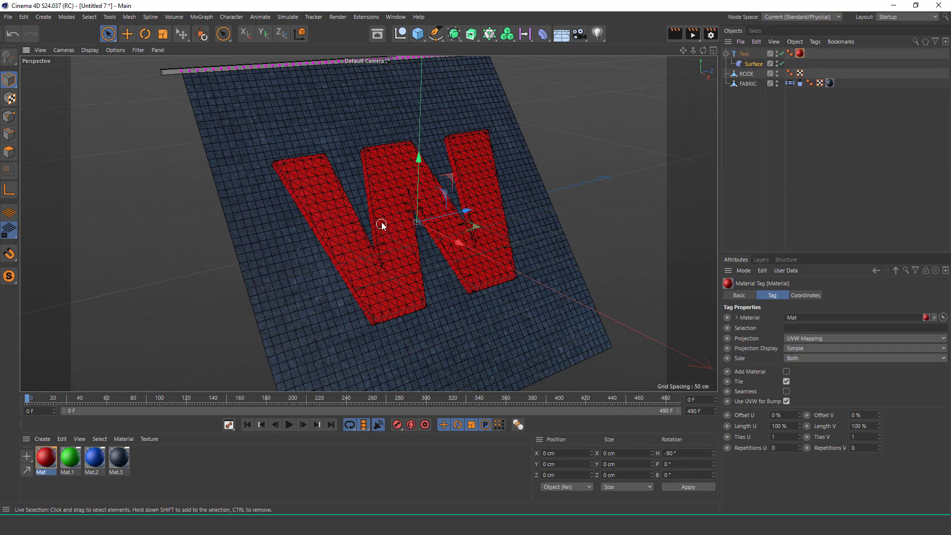
# Add the green and the blue material to the Text object after its red material.
pyautogui.moveTo(381, 221)
pyautogui.keyDown('alt'); pyautogui.mouseDown()
pyautogui.moveTo(371, 219)
pyautogui.moveTo(532, 151)
pyautogui.moveTo(379, 237)
pyautogui.mouseUp(); pyautogui.keyUp('alt')
pyautogui.click(69, 456)
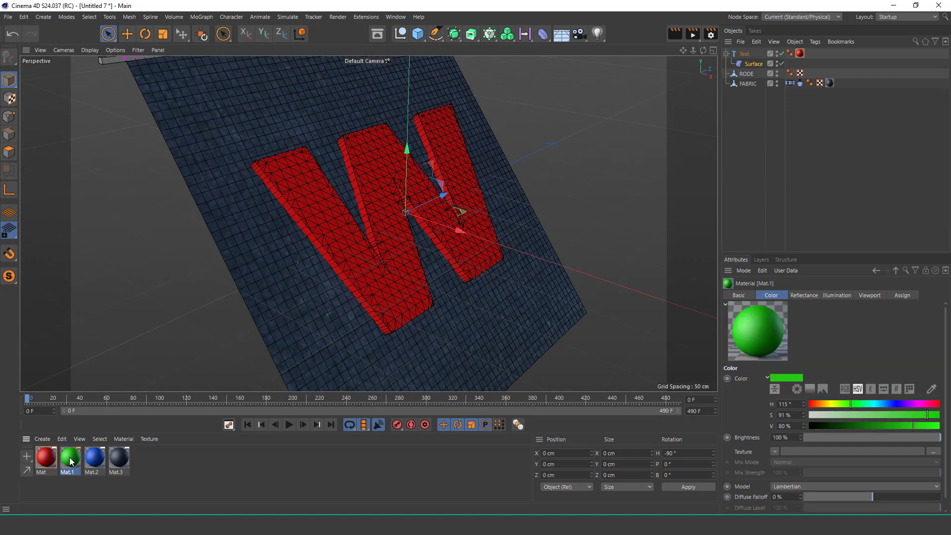
pyautogui.moveTo(69, 457); pyautogui.dragTo(690, 118)
pyautogui.moveTo(749, 56); pyautogui.dragTo(809, 59)
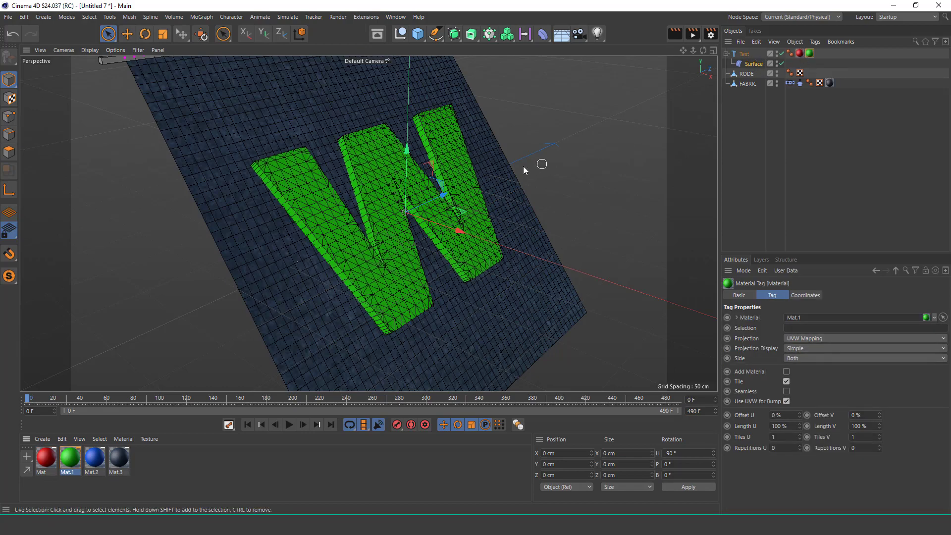
pyautogui.moveTo(369, 211)
pyautogui.keyDown('alt'); pyautogui.mouseDown()
pyautogui.moveTo(504, 148)
pyautogui.moveTo(355, 219)
pyautogui.mouseUp(); pyautogui.keyUp('alt')
pyautogui.moveTo(99, 464); pyautogui.dragTo(747, 55)
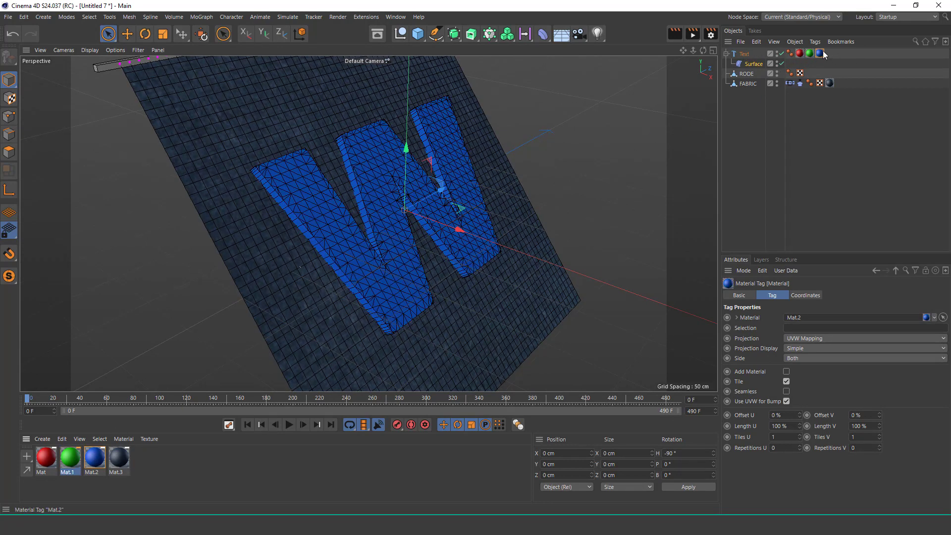
# Restrict the Text object's blue material tag to selection C2 and its green material tag to selection C1.
pyautogui.moveTo(370, 213)
pyautogui.keyDown('alt'); pyautogui.mouseDown()
pyautogui.moveTo(501, 155)
pyautogui.moveTo(360, 222)
pyautogui.mouseUp(); pyautogui.keyUp('alt')
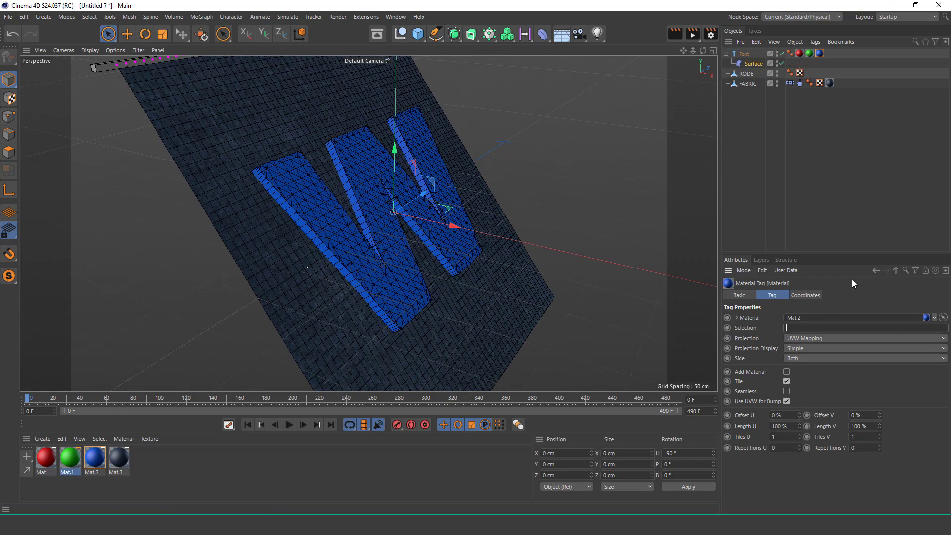
pyautogui.click(846, 329)
pyautogui.write('C2')
pyautogui.press('Return')
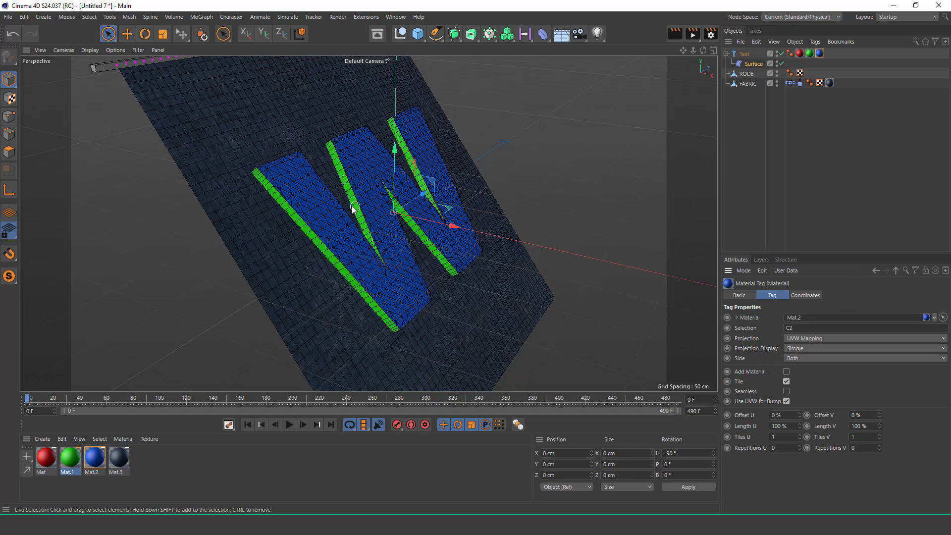
pyautogui.moveTo(352, 206)
pyautogui.keyDown('alt'); pyautogui.mouseDown()
pyautogui.moveTo(396, 169)
pyautogui.moveTo(457, 138)
pyautogui.moveTo(347, 211)
pyautogui.mouseUp(); pyautogui.keyUp('alt')
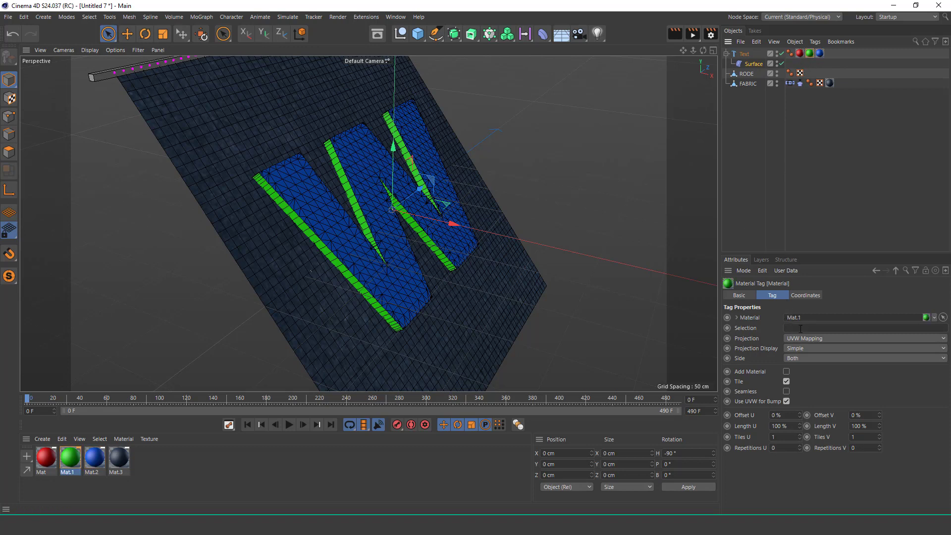
pyautogui.write('1')
pyautogui.press('Return')
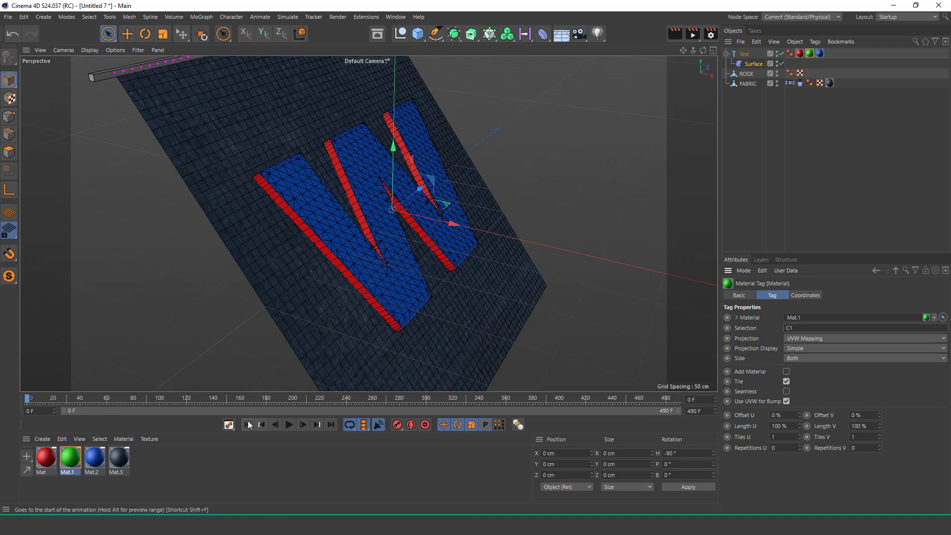
# Play the simulation to examine the colored letter on the moving cloth, then stop and return to frame 0.
pyautogui.click(290, 425)
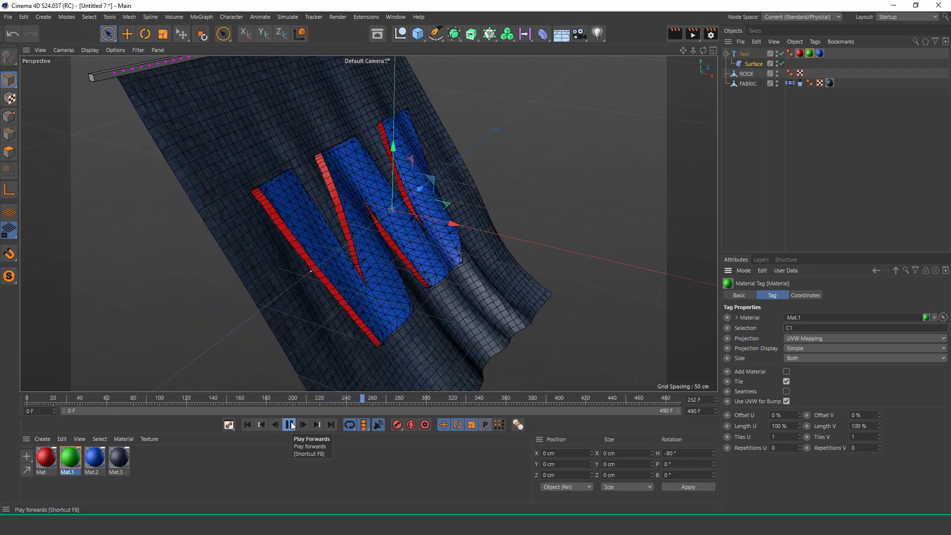
pyautogui.click(290, 425)
pyautogui.click(248, 425)
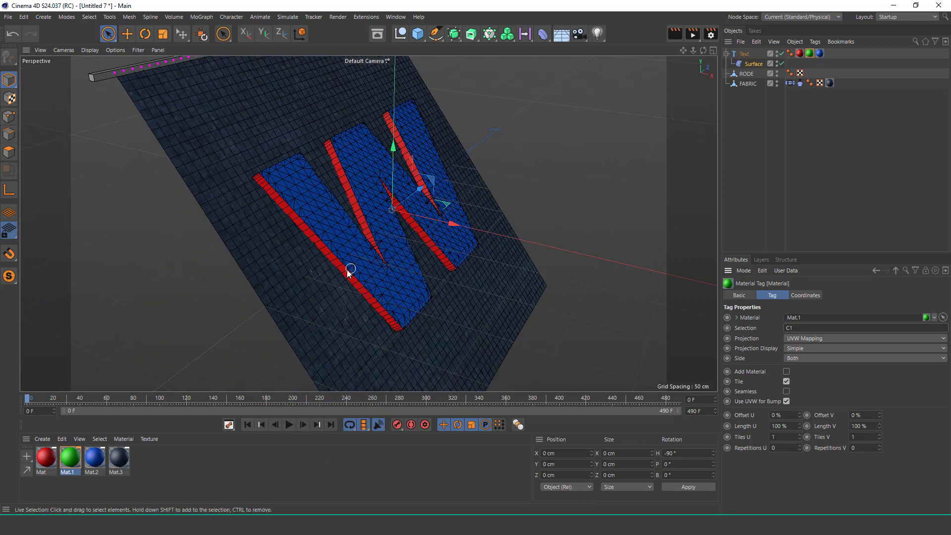
# Change the color of the blue material on the letter's front to yellow with hue 66°.
pyautogui.keyDown('alt'); pyautogui.moveTo(350, 270); pyautogui.dragTo(405, 237); pyautogui.keyUp('alt')
pyautogui.scroll(4, 414, 202)
pyautogui.doubleClick(95, 457)
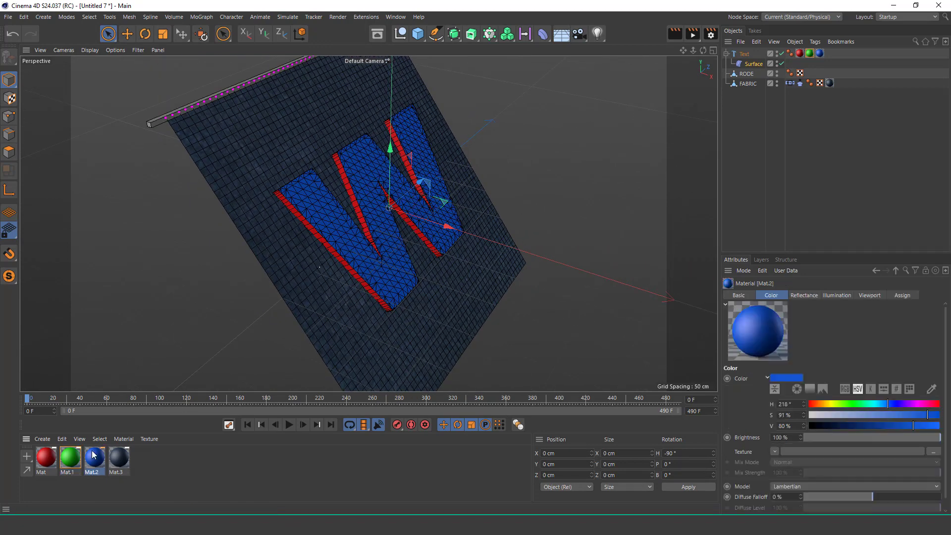
pyautogui.click(114, 259)
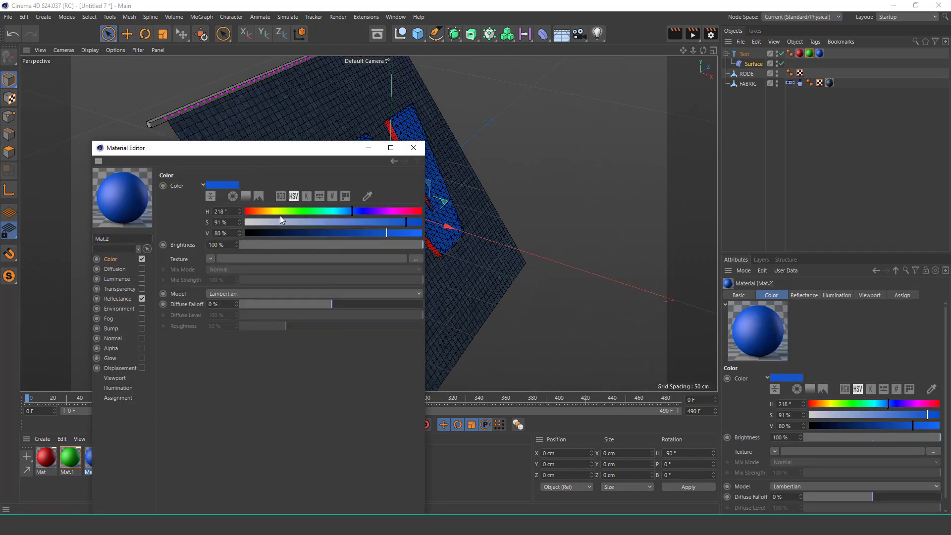
pyautogui.click(278, 211)
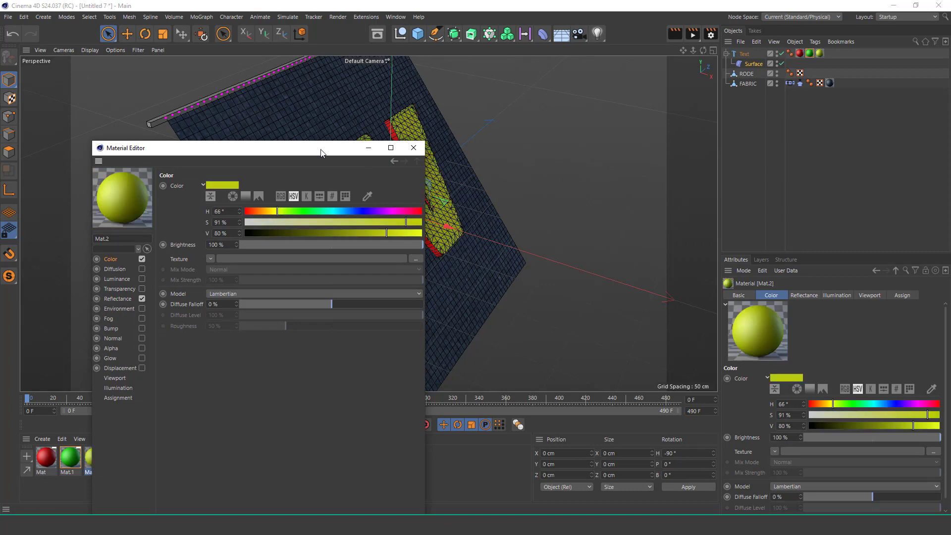
pyautogui.moveTo(321, 152); pyautogui.dragTo(721, 177)
pyautogui.click(811, 173)
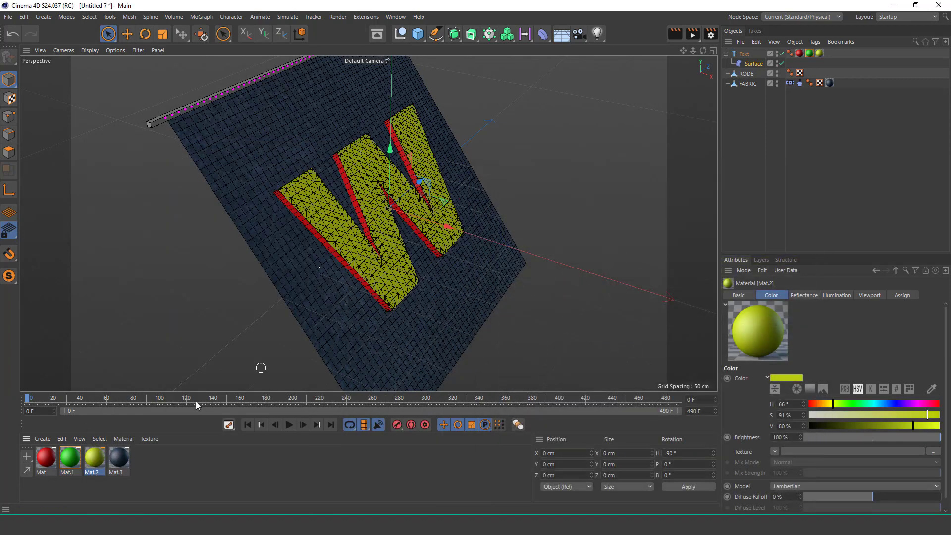
# Change the color of the red material on the letter's sides to pale yellow-green with hue 75° and saturation 34%.
pyautogui.doubleClick(48, 457)
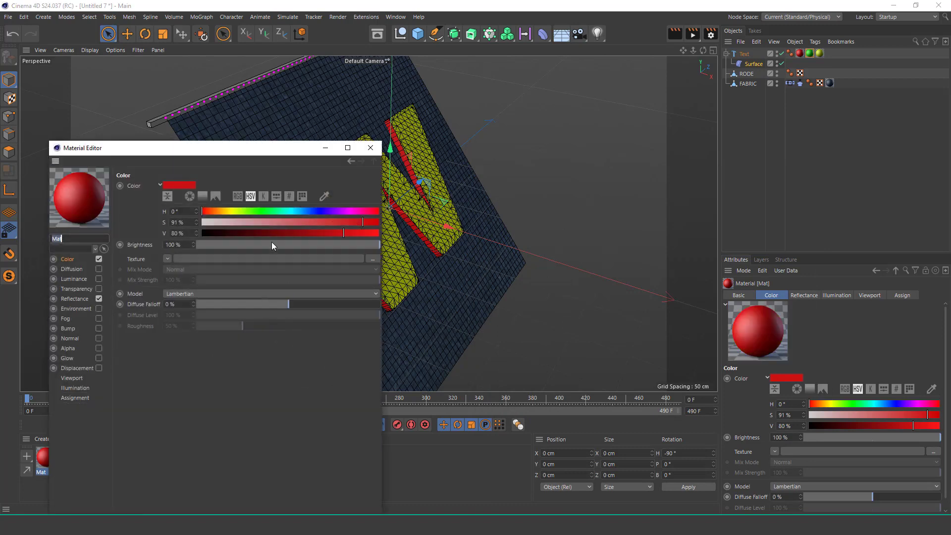
pyautogui.moveTo(238, 155); pyautogui.dragTo(742, 169)
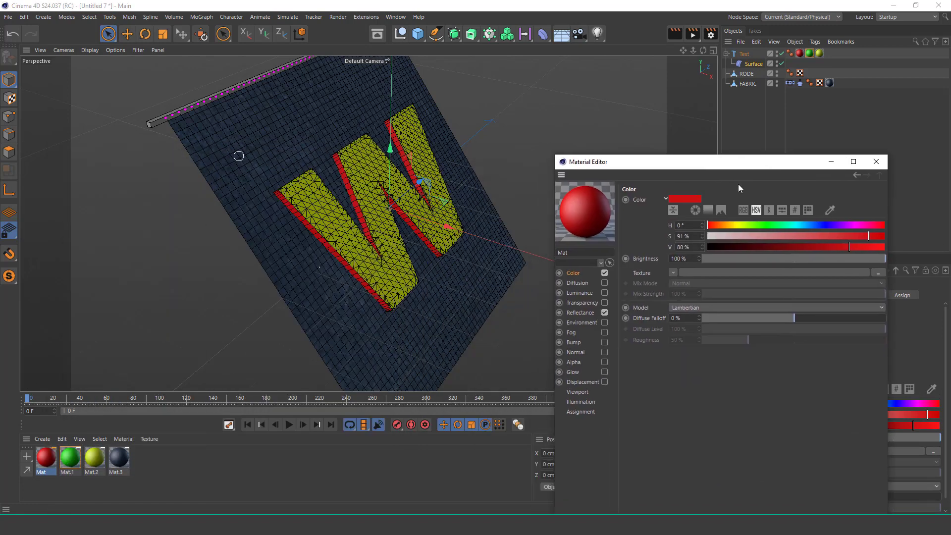
pyautogui.click(779, 236)
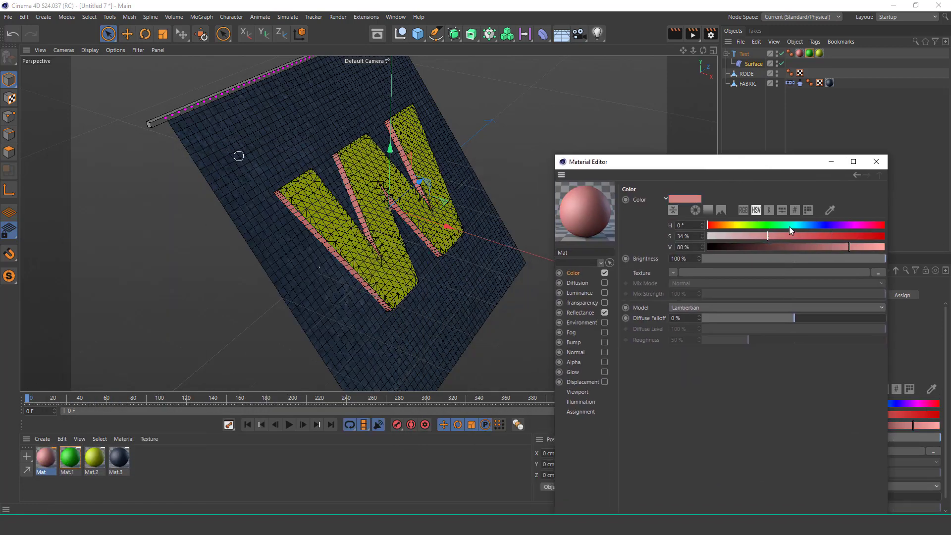
pyautogui.click(803, 226)
pyautogui.moveTo(811, 221); pyautogui.dragTo(745, 229)
pyautogui.click(876, 161)
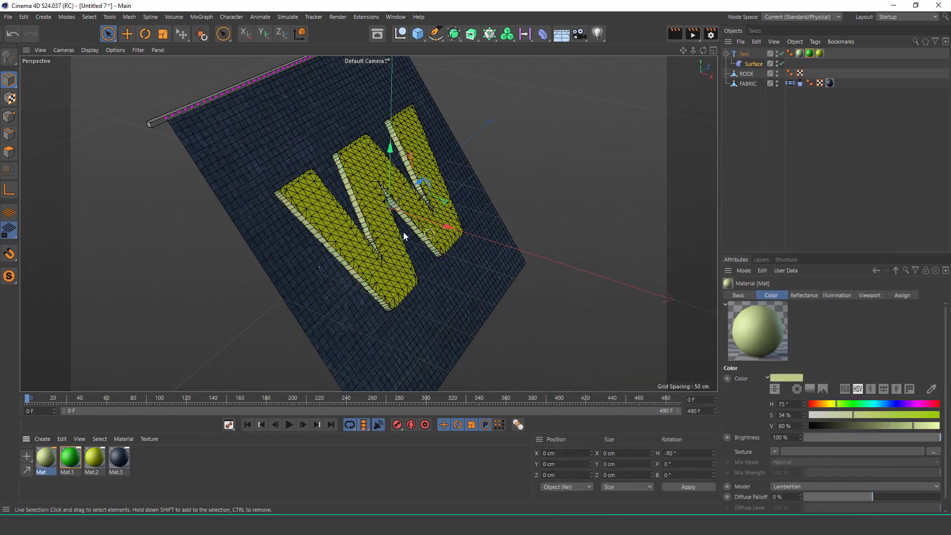
# Play the simulation to examine the recolored letter on the waving cloth from several angles, then stop and return to frame 0.
pyautogui.keyDown('alt'); pyautogui.moveTo(331, 220); pyautogui.dragTo(371, 244); pyautogui.keyUp('alt')
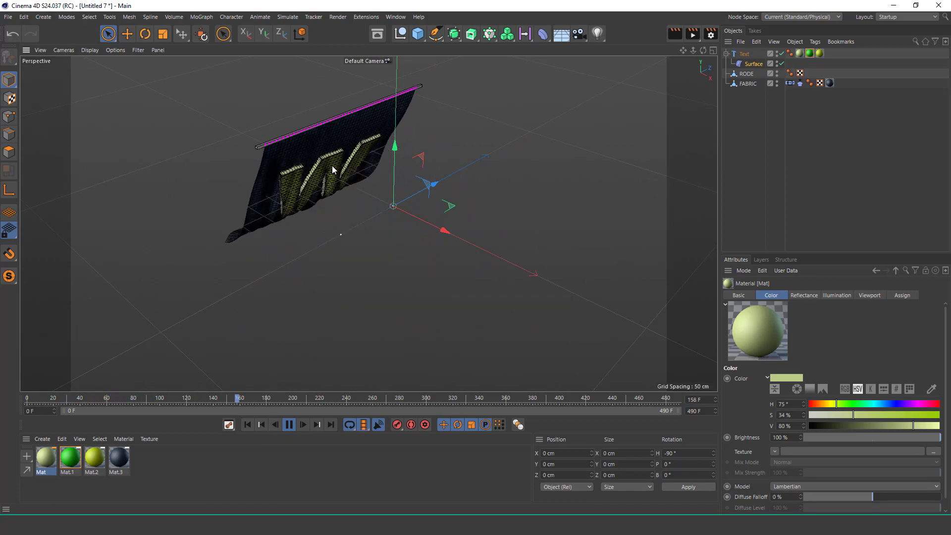
pyautogui.scroll(6, 344, 144)
pyautogui.keyDown('alt'); pyautogui.moveTo(347, 180); pyautogui.dragTo(353, 210); pyautogui.keyUp('alt')
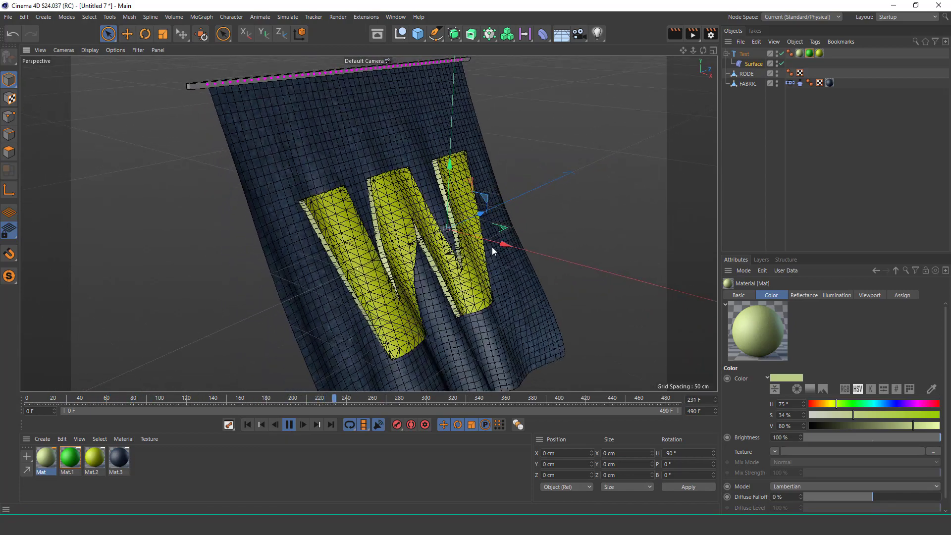
pyautogui.click(729, 202)
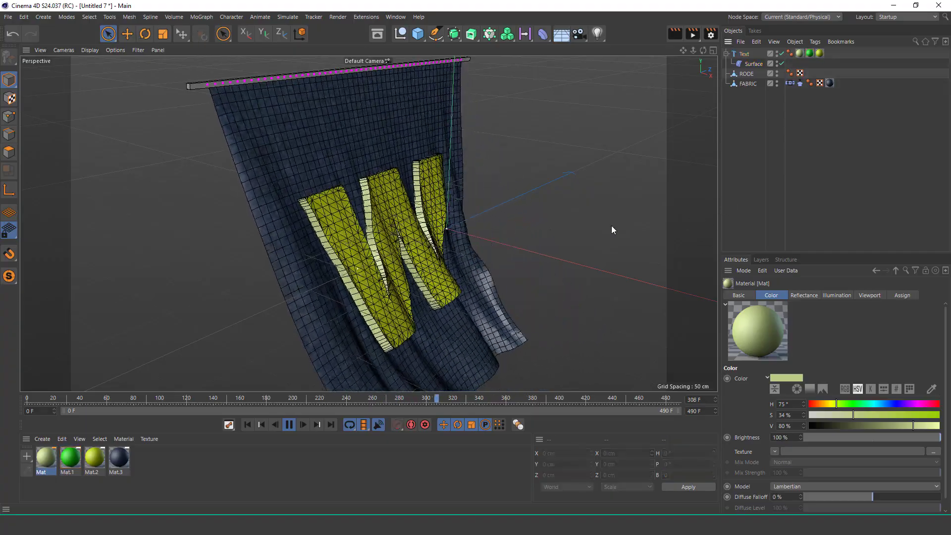
pyautogui.keyDown('alt'); pyautogui.moveTo(612, 227); pyautogui.dragTo(497, 236); pyautogui.keyUp('alt')
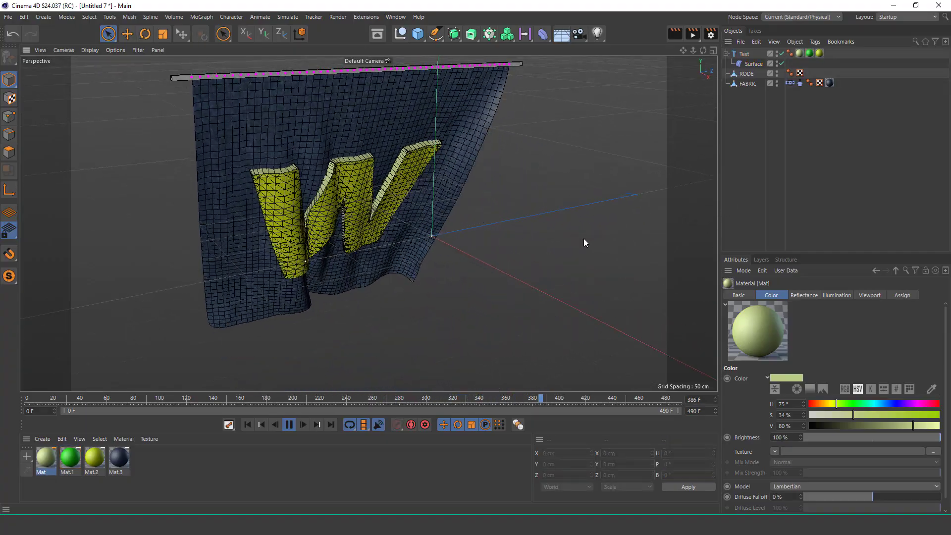
pyautogui.click(289, 425)
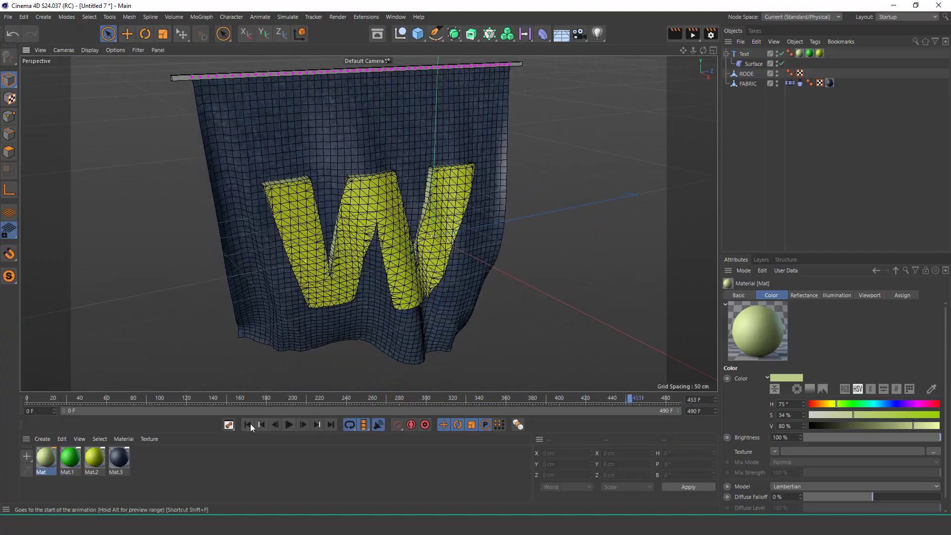
pyautogui.click(251, 423)
# Add a Null object and a Target Camera to the scene.
pyautogui.keyDown('alt'); pyautogui.moveTo(355, 269); pyautogui.dragTo(394, 197); pyautogui.keyUp('alt')
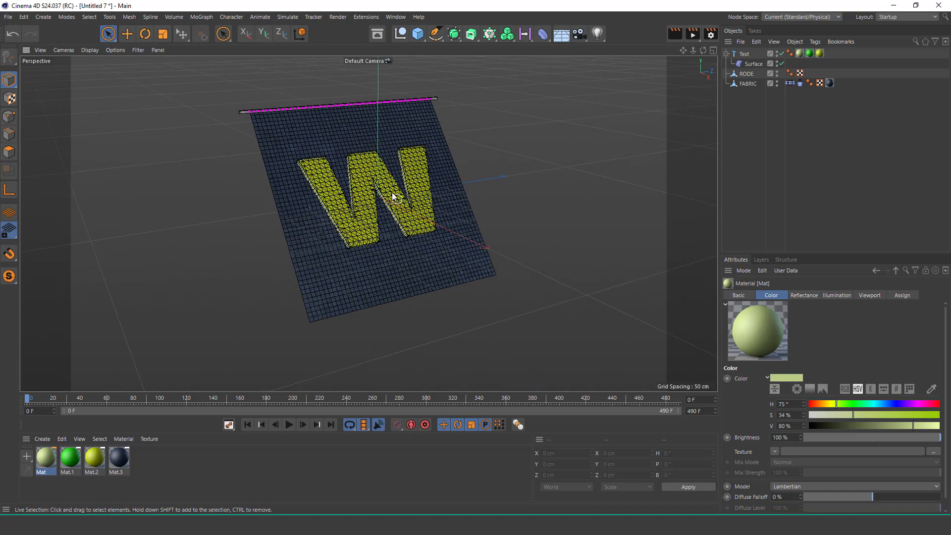
pyautogui.click(400, 33)
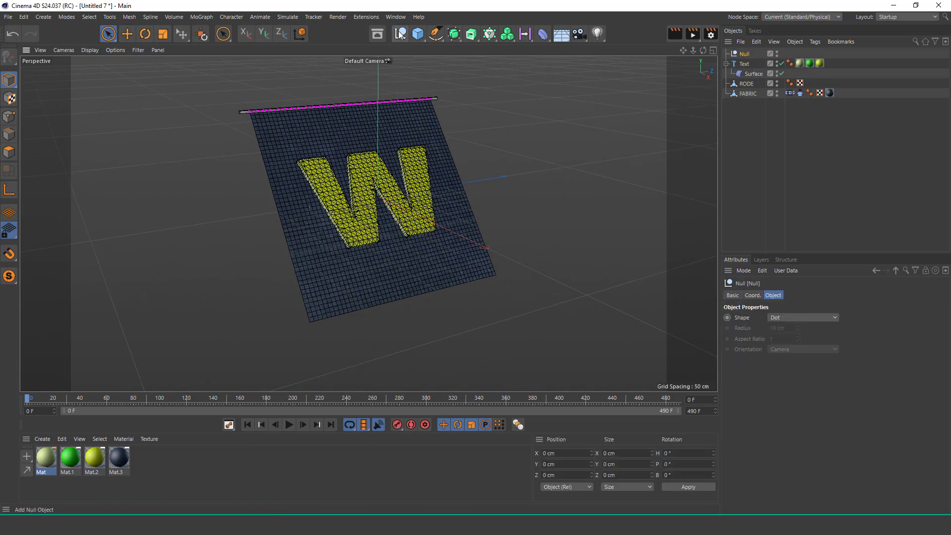
pyautogui.click(582, 35)
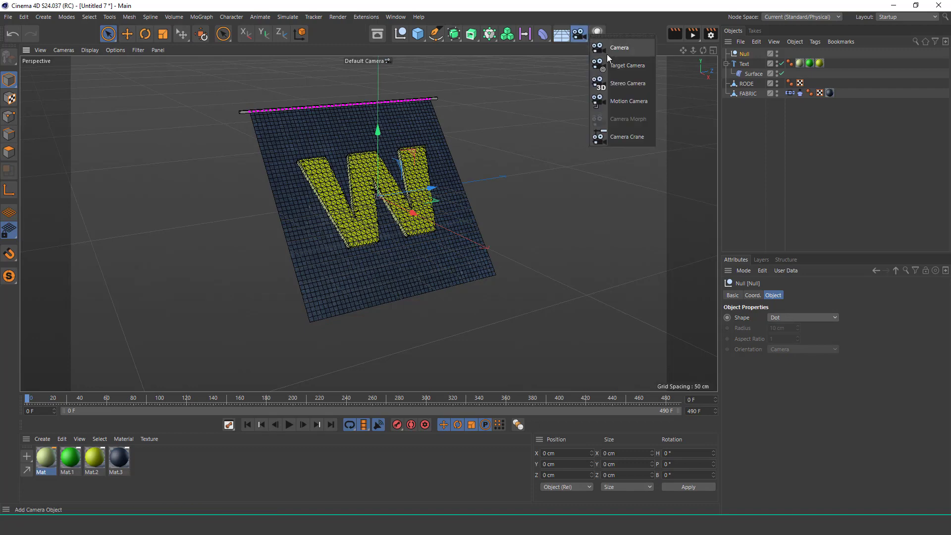
pyautogui.click(638, 67)
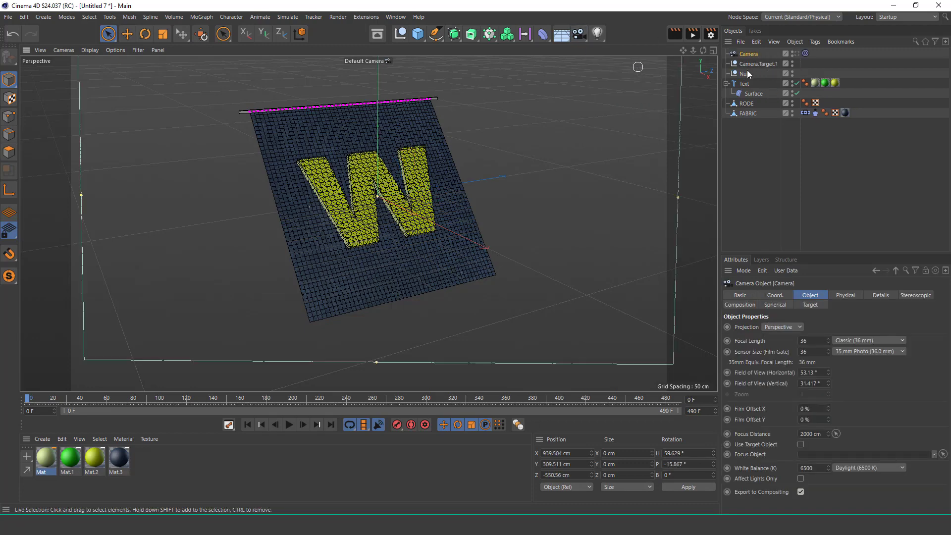
# Look through the new camera, set its Target tag's target object to Null, and test orbiting around the banner.
pyautogui.click(797, 53)
pyautogui.click(806, 54)
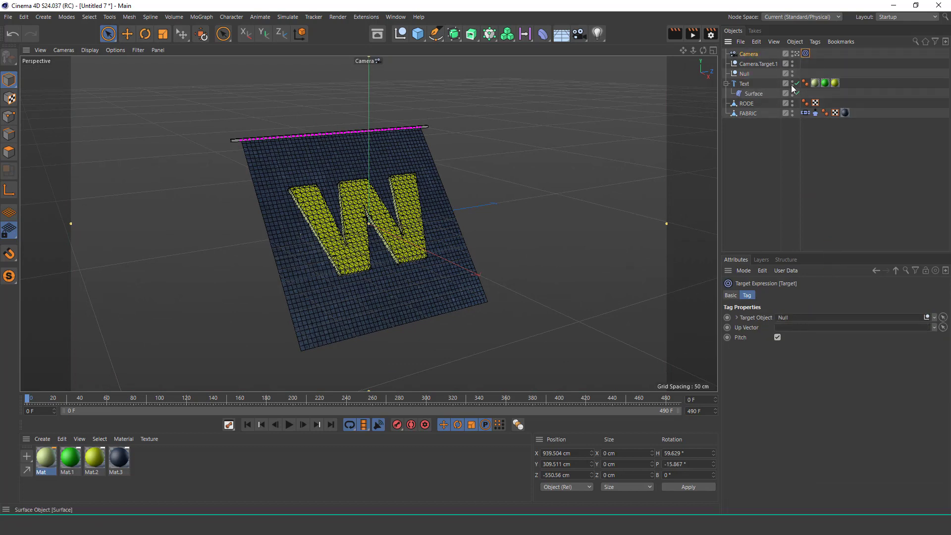
pyautogui.click(748, 55)
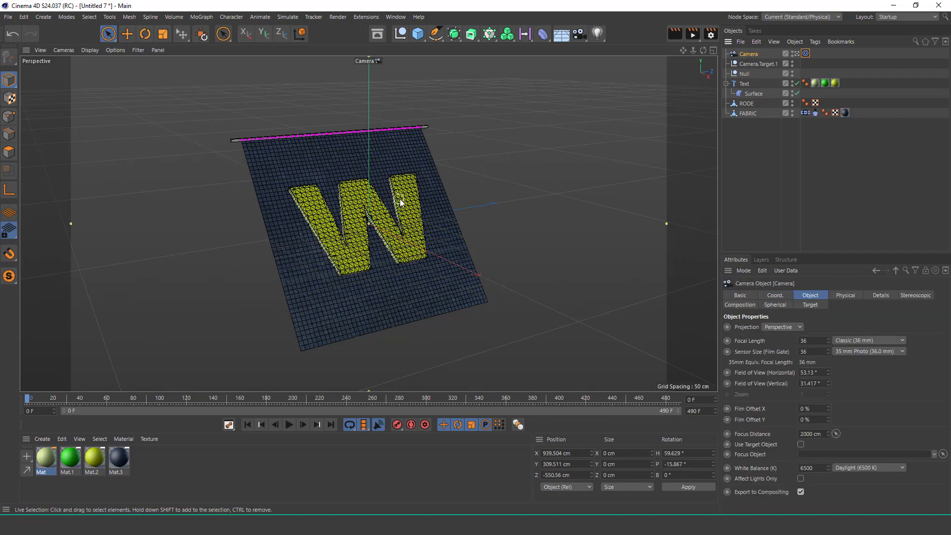
pyautogui.keyDown('alt'); pyautogui.moveTo(402, 202); pyautogui.dragTo(375, 231); pyautogui.keyUp('alt')
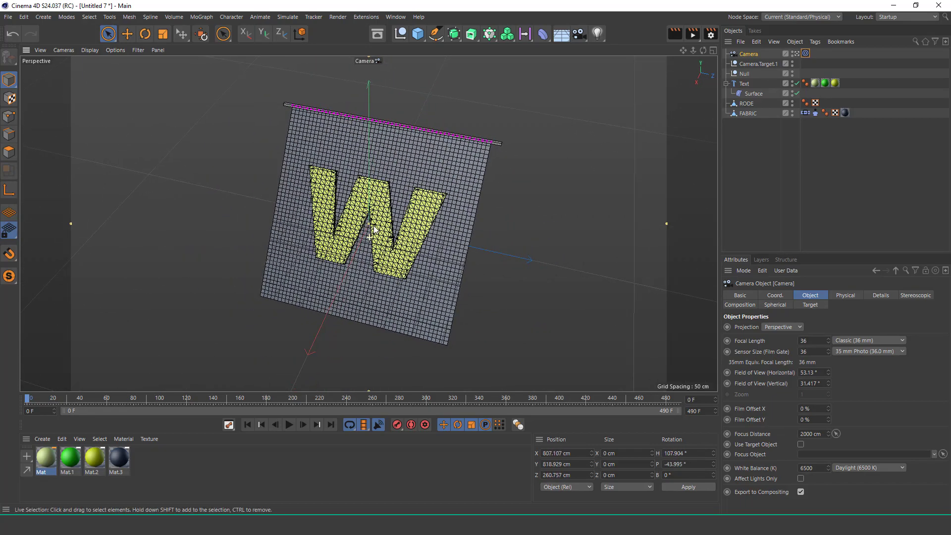
pyautogui.keyDown('alt'); pyautogui.moveTo(375, 230); pyautogui.dragTo(322, 293, button='right'); pyautogui.keyUp('alt')
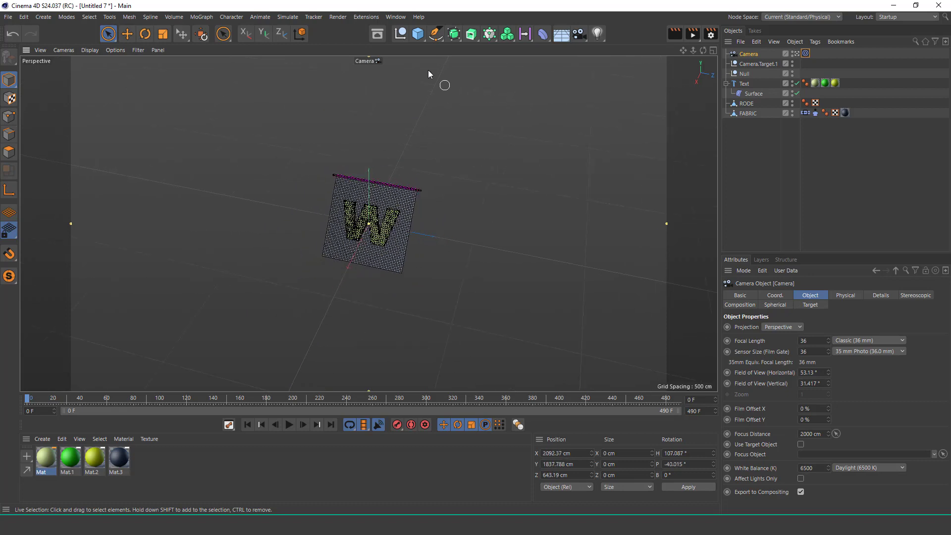
# Add a Circle spline around the banner and lay it flat in the XZ plane.
pyautogui.click(437, 31)
pyautogui.click(550, 66)
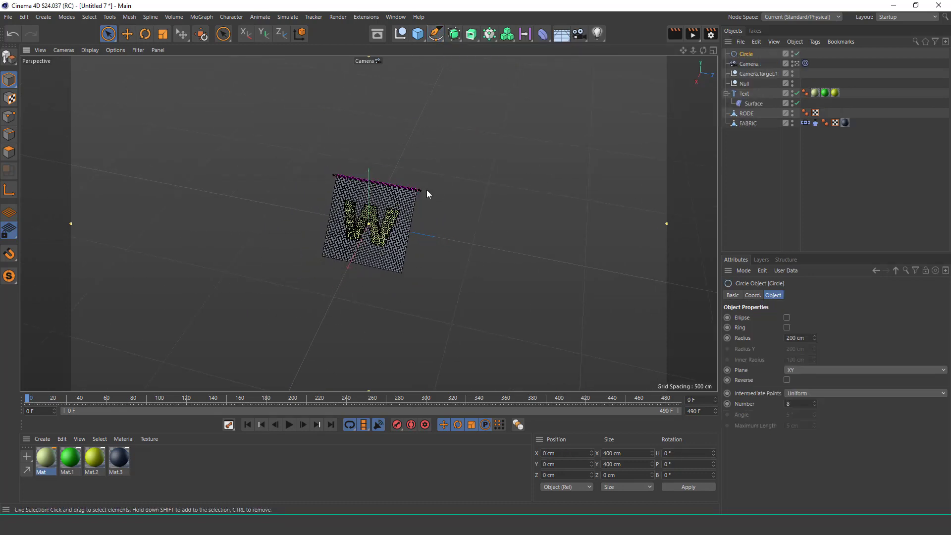
pyautogui.scroll(3, 379, 197)
pyautogui.keyDown('alt'); pyautogui.moveTo(405, 204); pyautogui.dragTo(335, 194); pyautogui.keyUp('alt')
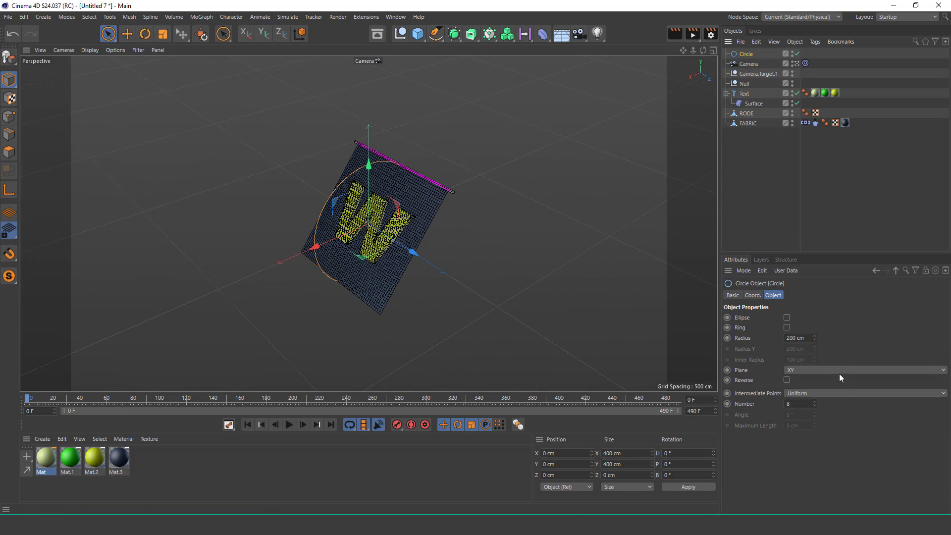
pyautogui.click(822, 369)
pyautogui.click(810, 400)
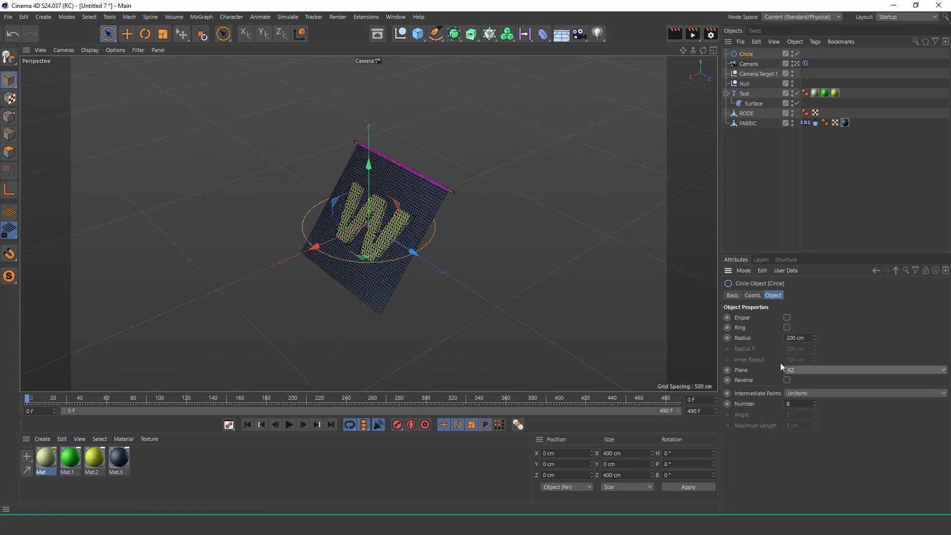
# Set the Circle spline's radius to 1200 cm.
pyautogui.doubleClick(798, 338)
pyautogui.write('1200')
pyautogui.press('Return')
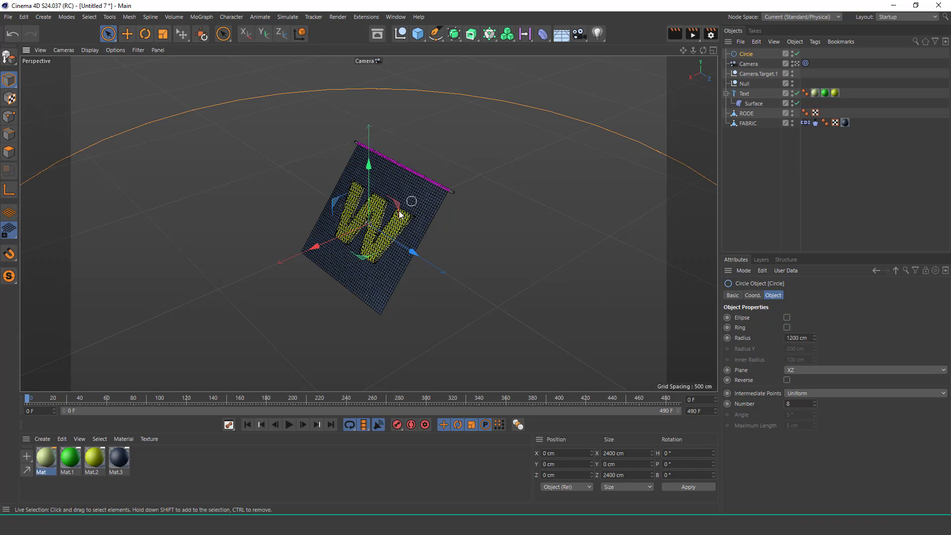
pyautogui.scroll(-5, 402, 214)
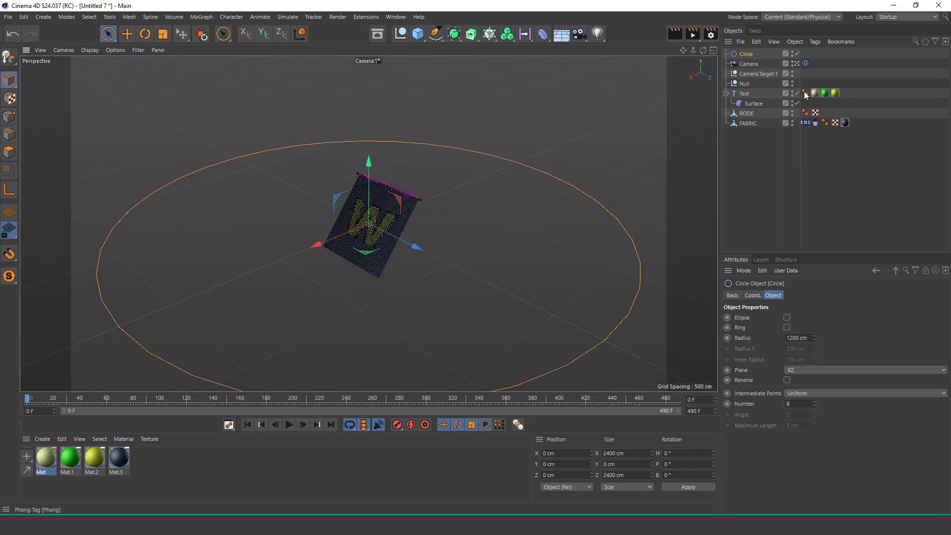
# Add an Align to Spline tag to the camera and use the Circle as its spline path.
pyautogui.click(750, 64)
pyautogui.click(815, 42)
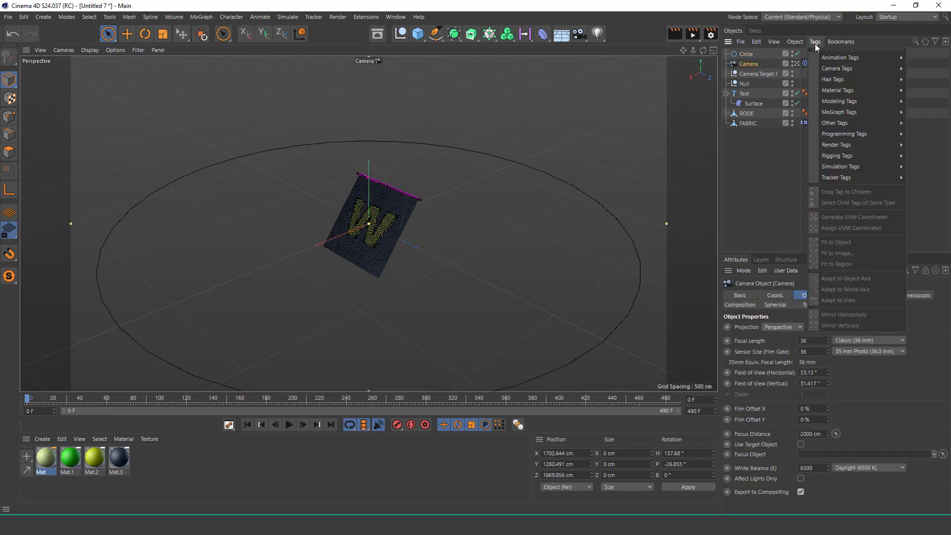
pyautogui.moveTo(844, 54)
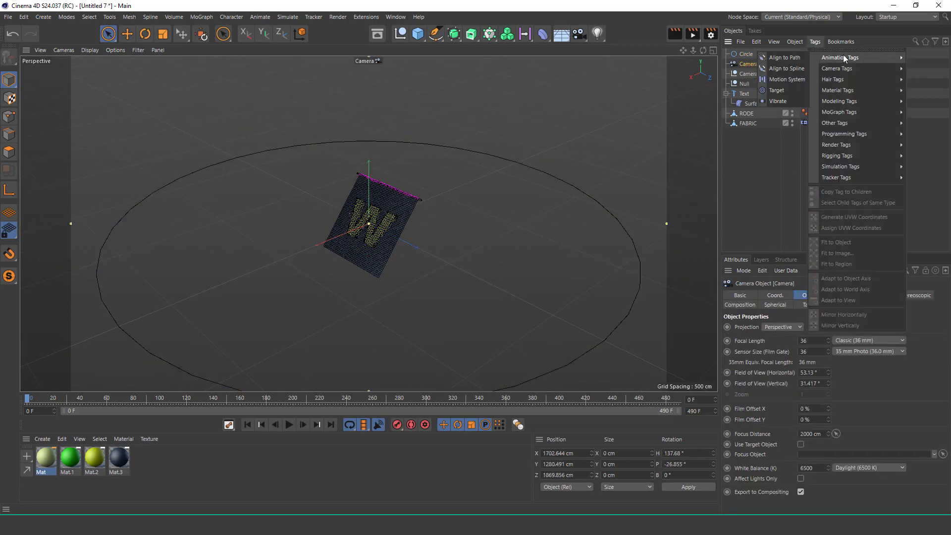
pyautogui.click(799, 69)
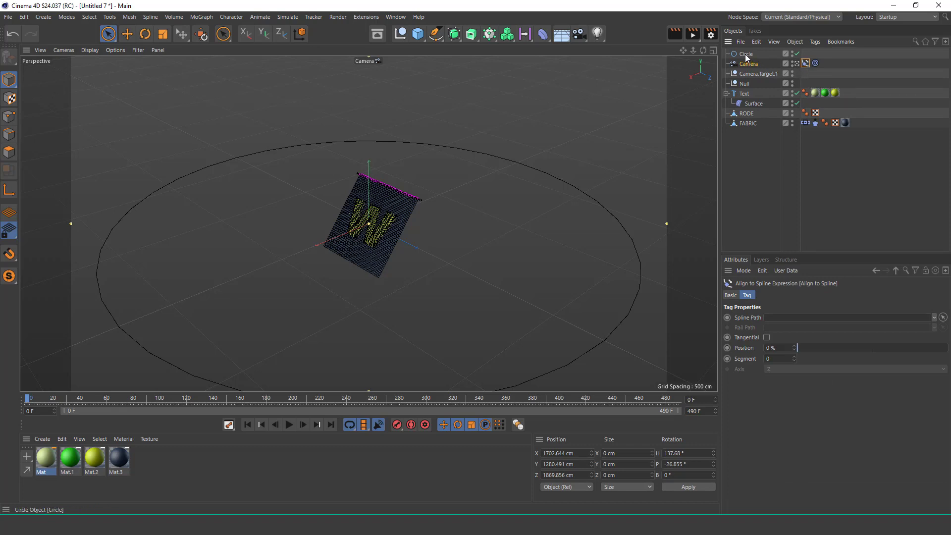
pyautogui.moveTo(783, 317); pyautogui.dragTo(783, 318)
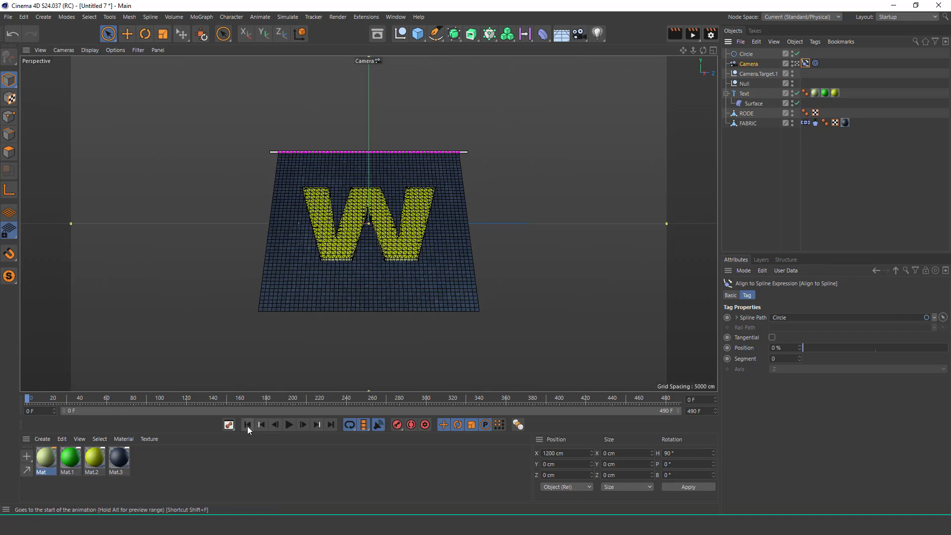
# Keyframe the Align to Spline tag's Position at 0% on frame 0 and 100% on frame 490.
pyautogui.click(752, 65)
pyautogui.click(805, 63)
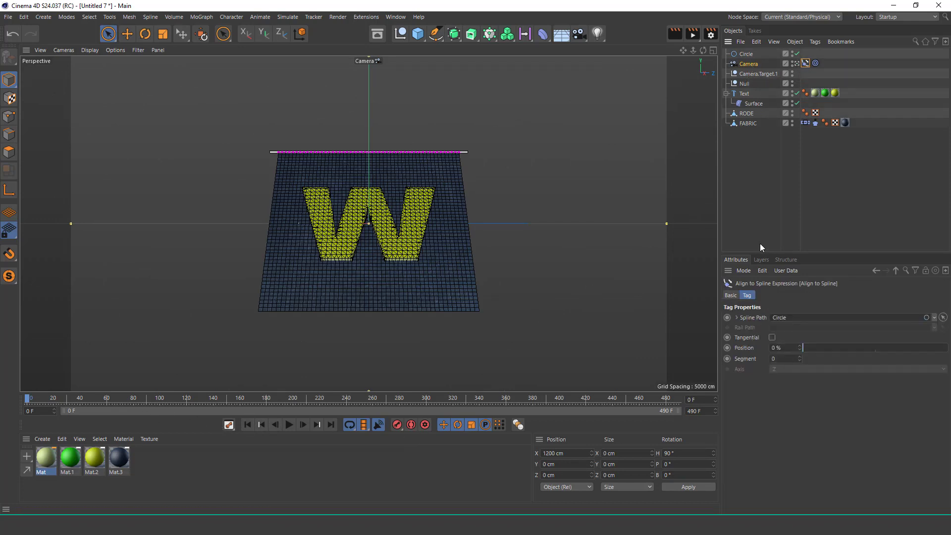
pyautogui.moveTo(810, 347)
pyautogui.mouseDown()
pyautogui.moveTo(947, 348)
pyautogui.moveTo(795, 350)
pyautogui.mouseUp()
pyautogui.click(727, 348)
pyautogui.moveTo(654, 399); pyautogui.dragTo(692, 400)
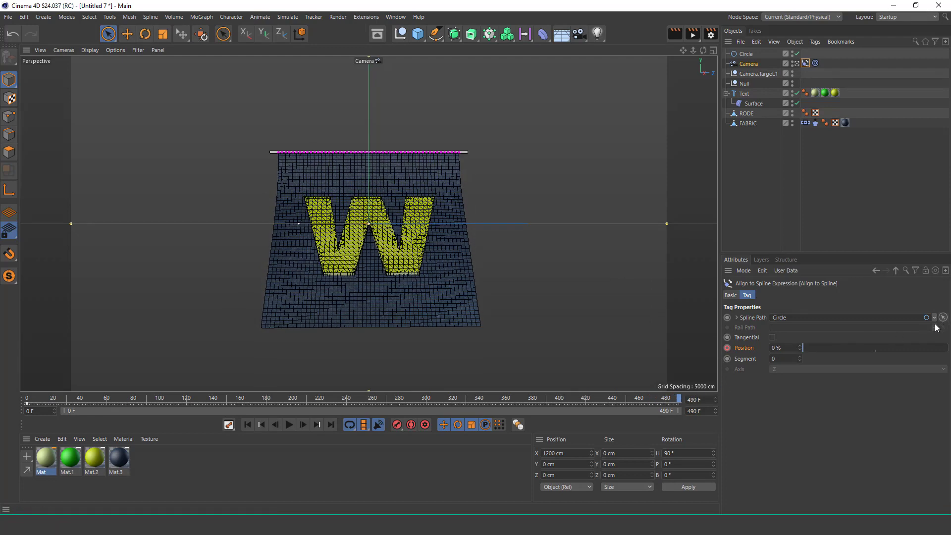
pyautogui.moveTo(805, 350); pyautogui.dragTo(947, 348)
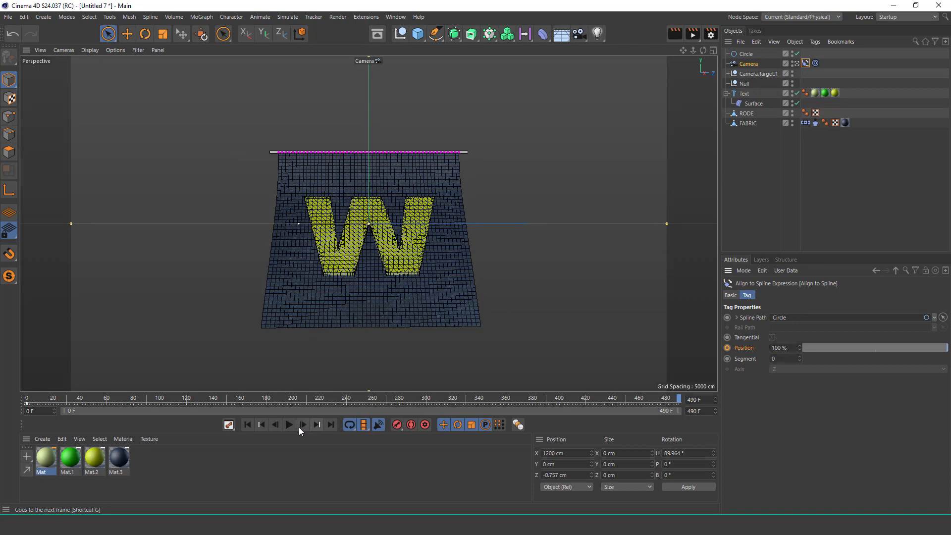
pyautogui.click(727, 348)
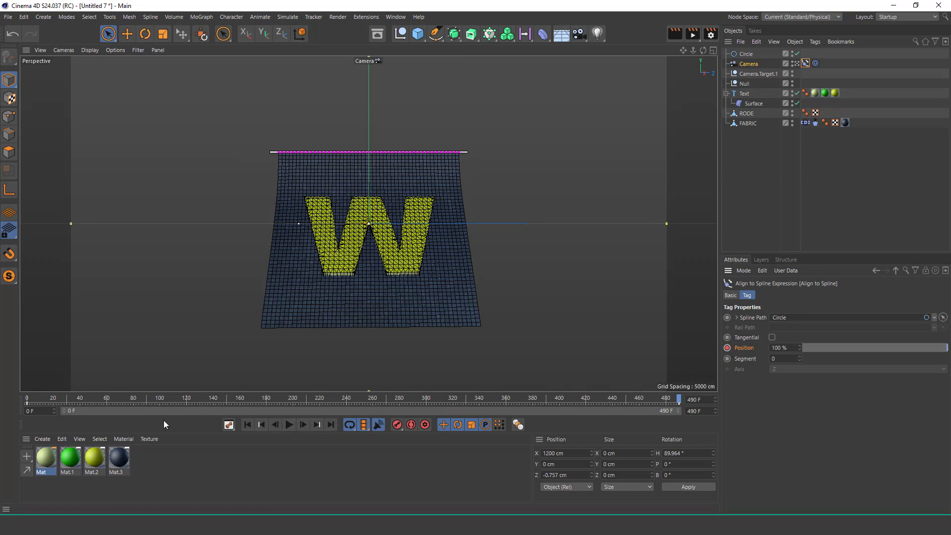
# Set the interpolation of the Position keys at frames 0 and 490 to Linear.
pyautogui.click(28, 405)
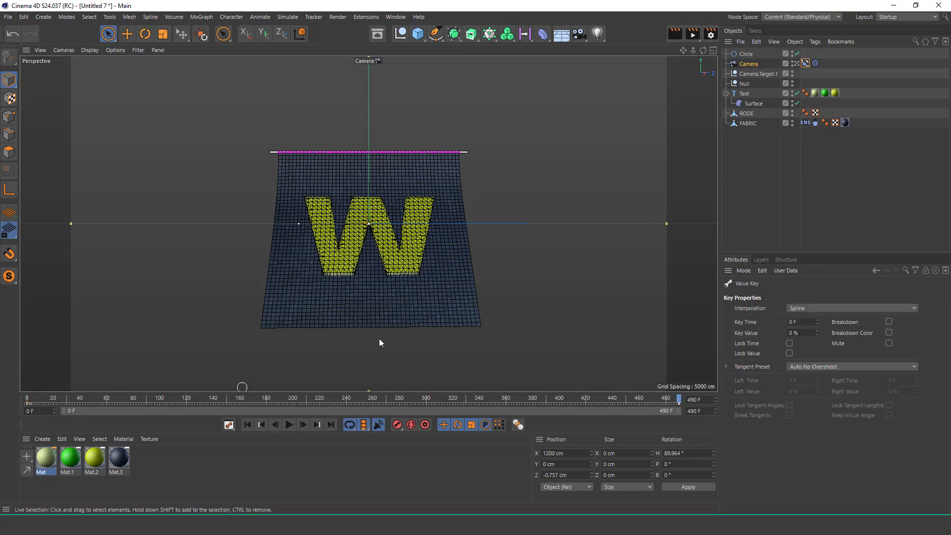
pyautogui.click(808, 307)
pyautogui.click(821, 328)
pyautogui.moveTo(677, 398); pyautogui.dragTo(676, 397)
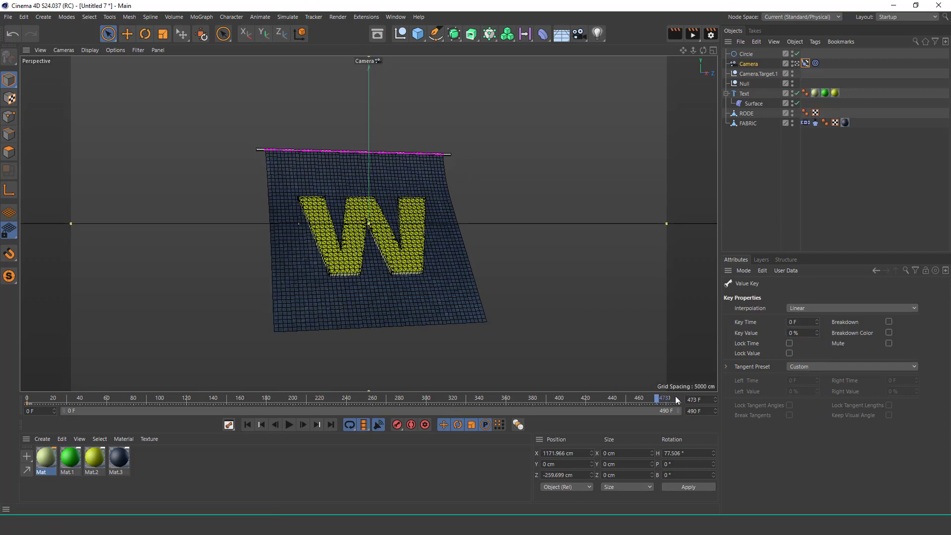
pyautogui.click(679, 403)
pyautogui.click(819, 307)
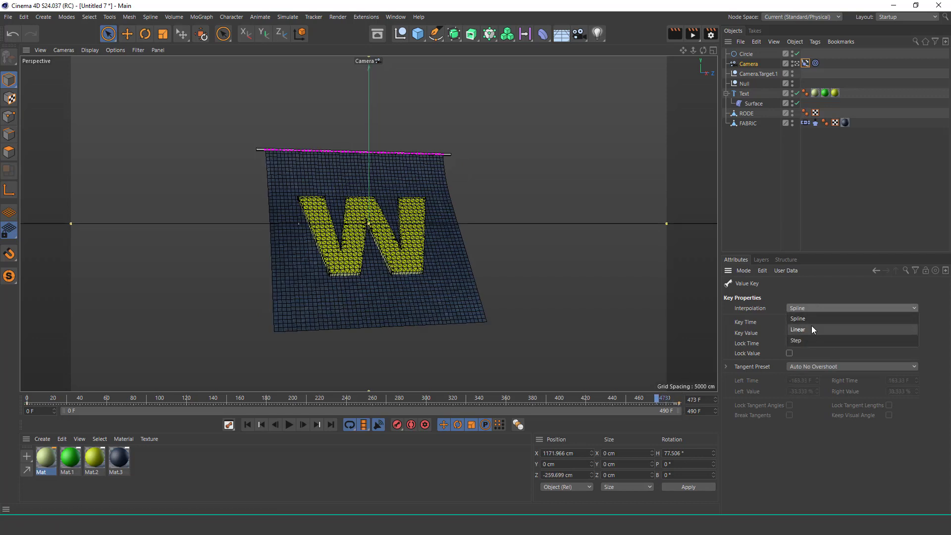
pyautogui.click(812, 325)
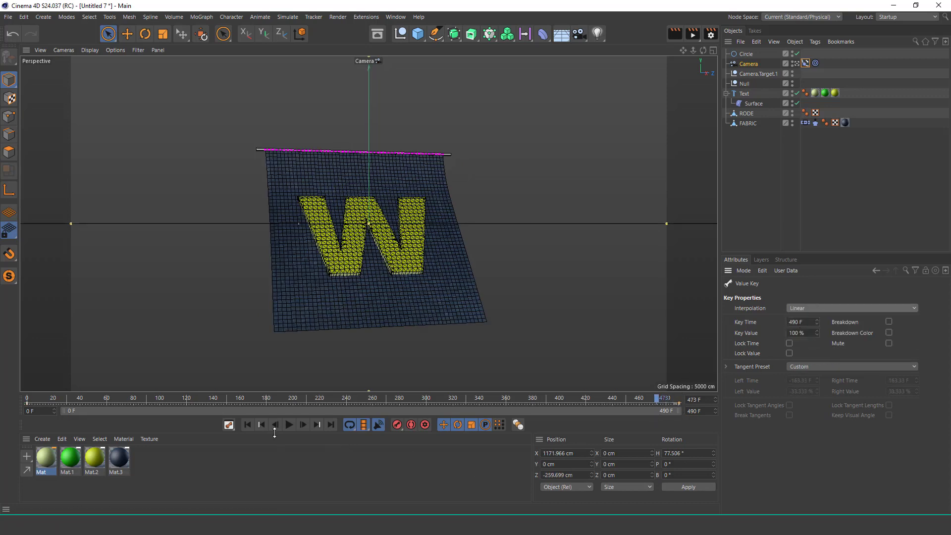
# Play the camera orbit animation from the first frame to check the banner's framing.
pyautogui.click(246, 425)
pyautogui.click(288, 425)
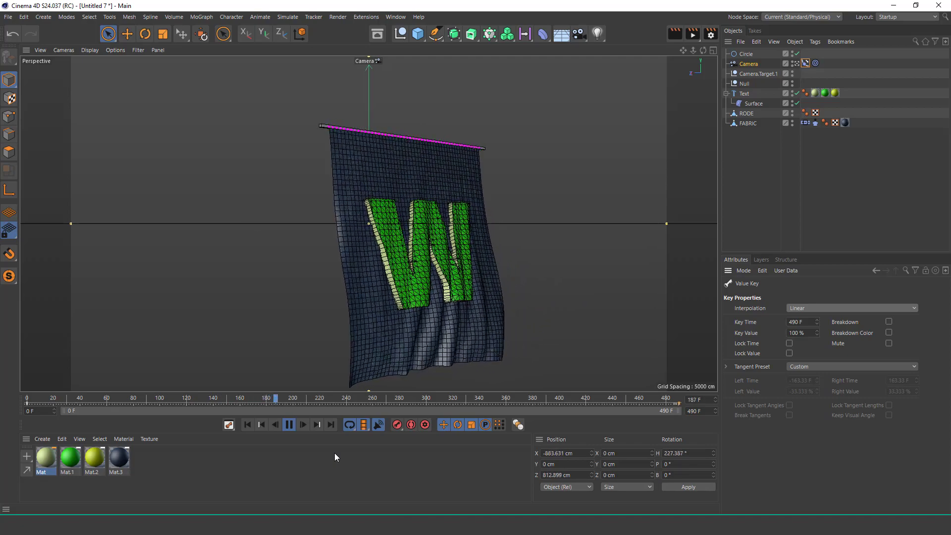
pyautogui.click(289, 425)
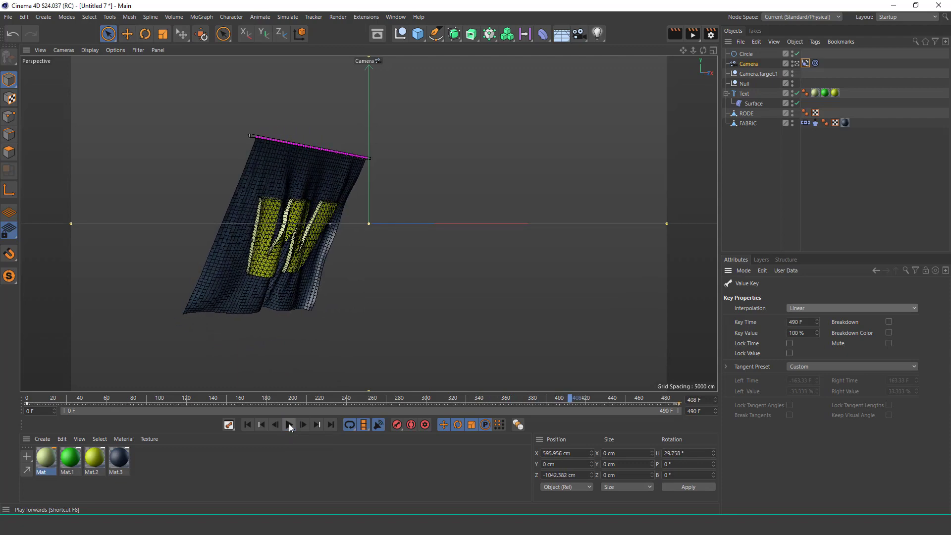
# Move the Null that the camera targets to about X -120 cm and Y -11 cm.
pyautogui.click(713, 50)
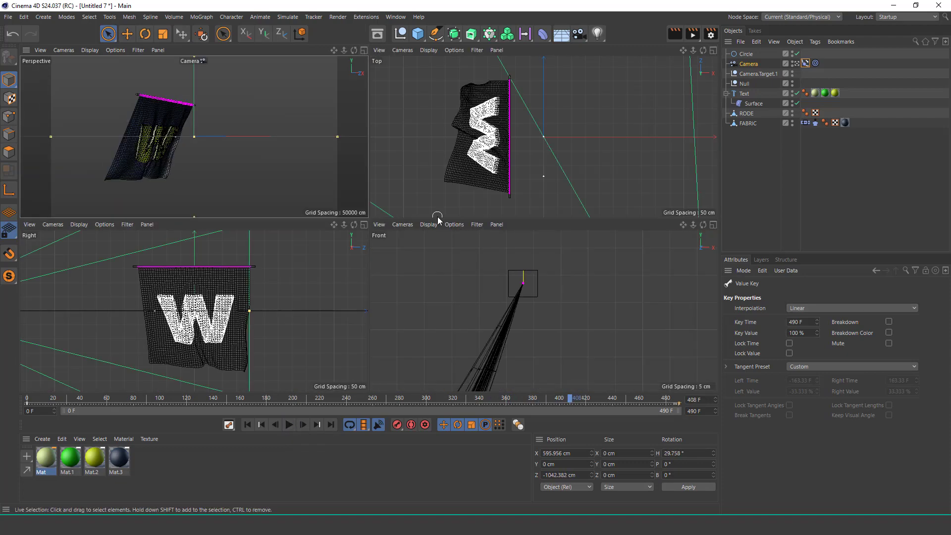
pyautogui.click(745, 85)
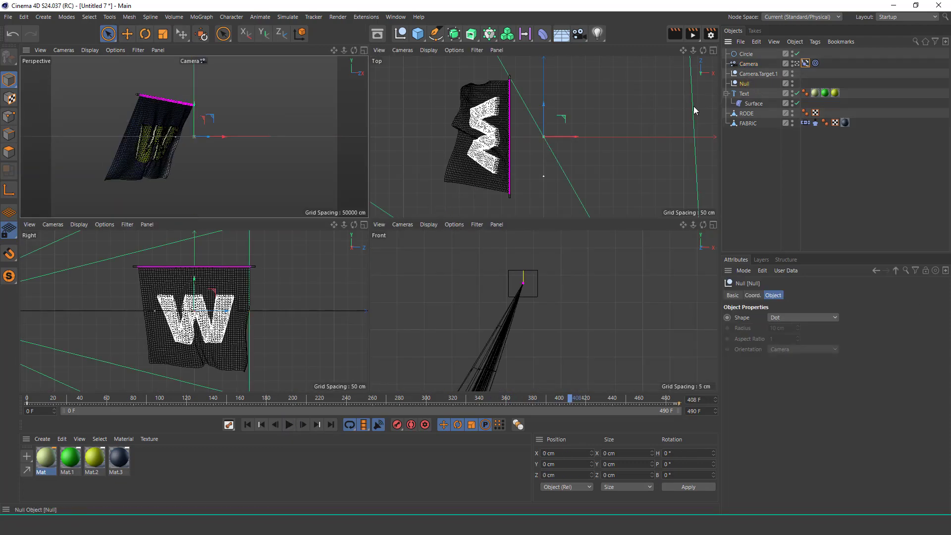
pyautogui.moveTo(576, 140); pyautogui.dragTo(544, 146)
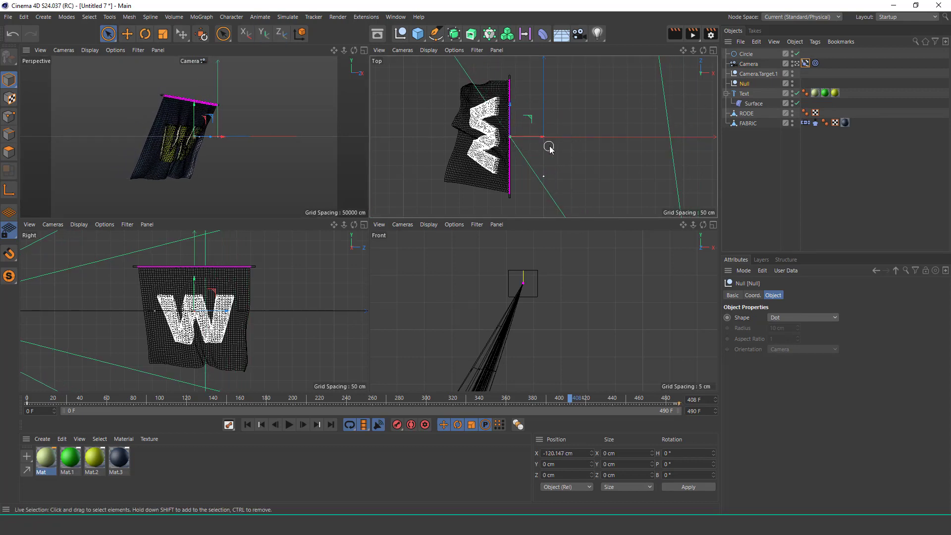
pyautogui.scroll(-6, 517, 278)
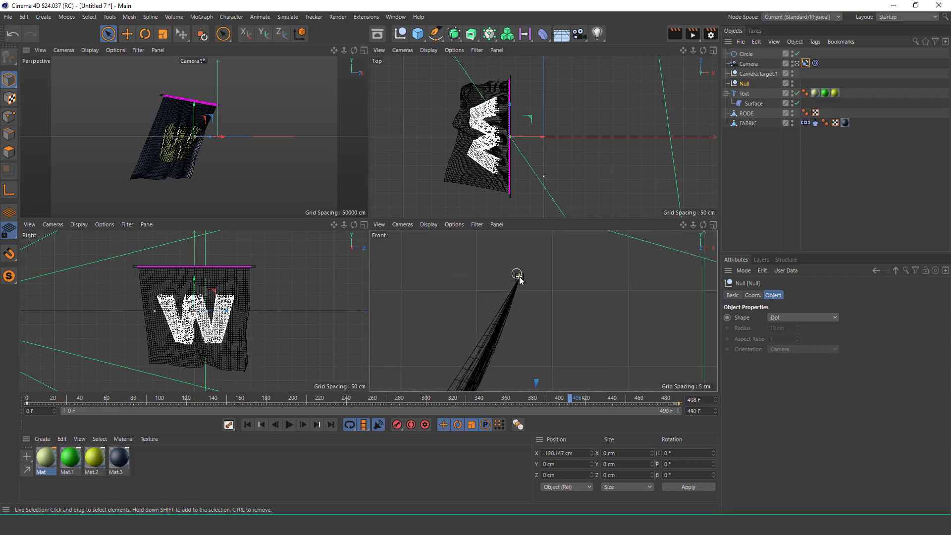
pyautogui.scroll(-3, 523, 299)
pyautogui.scroll(4, 529, 310)
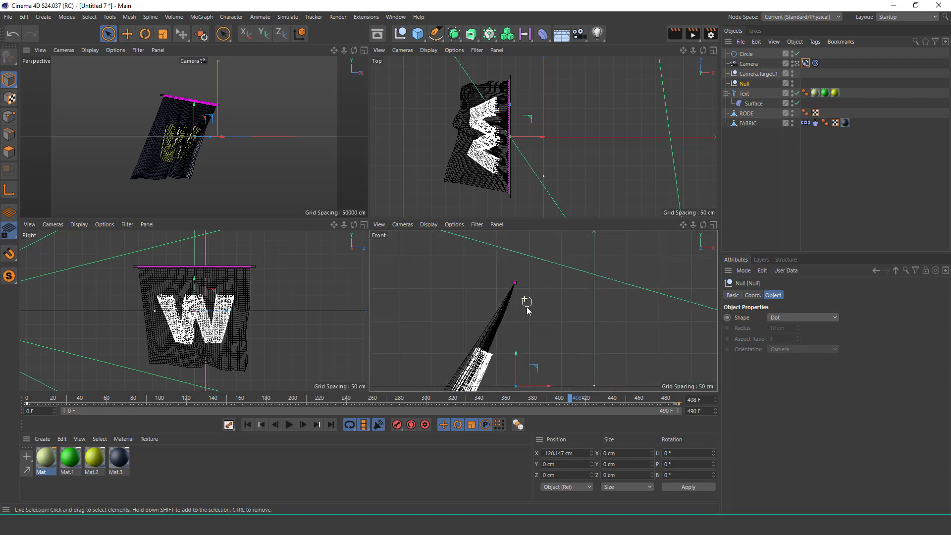
pyautogui.moveTo(512, 327)
pyautogui.mouseDown()
pyautogui.moveTo(513, 255)
pyautogui.moveTo(509, 316)
pyautogui.mouseUp()
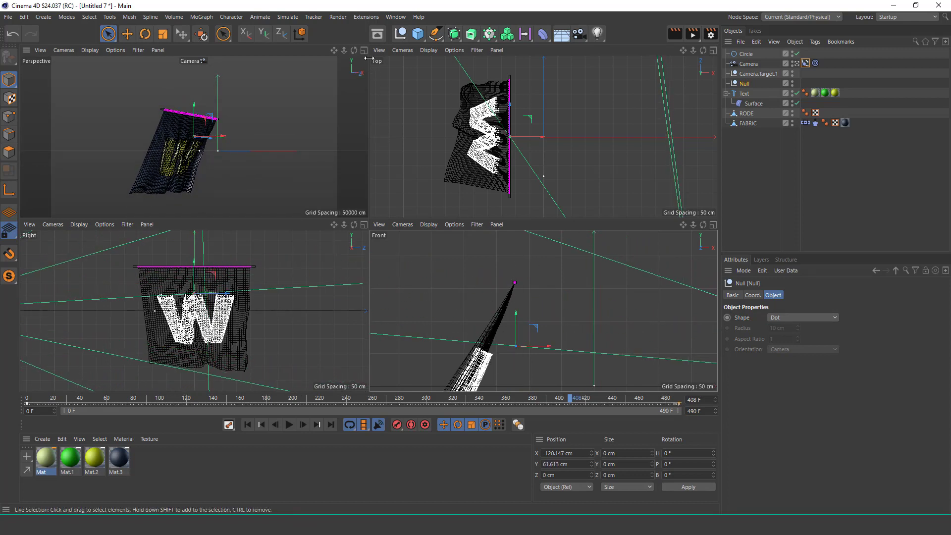
pyautogui.click(364, 50)
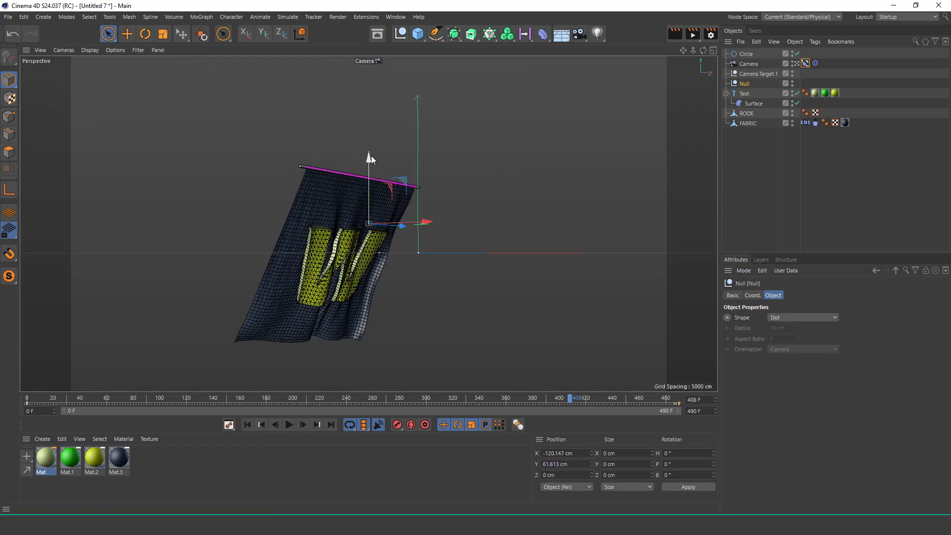
pyautogui.moveTo(370, 156); pyautogui.dragTo(373, 196)
# Replay the animation from the first frame and disable the Circle spline.
pyautogui.click(248, 425)
pyautogui.click(289, 424)
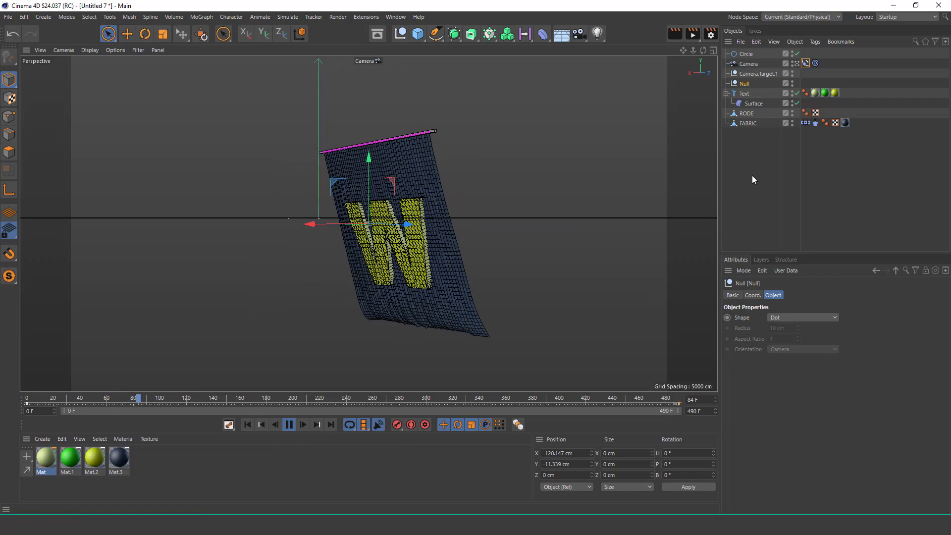
pyautogui.click(798, 53)
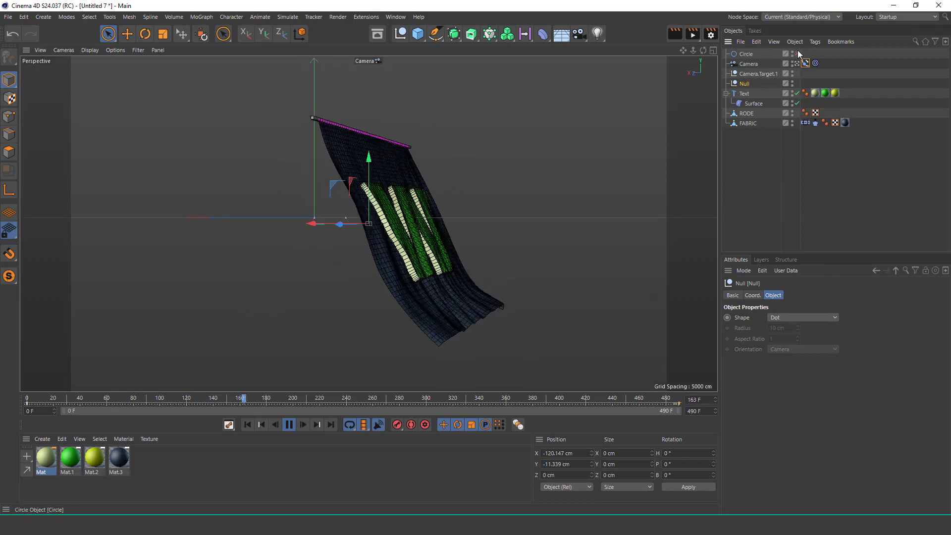
pyautogui.click(755, 150)
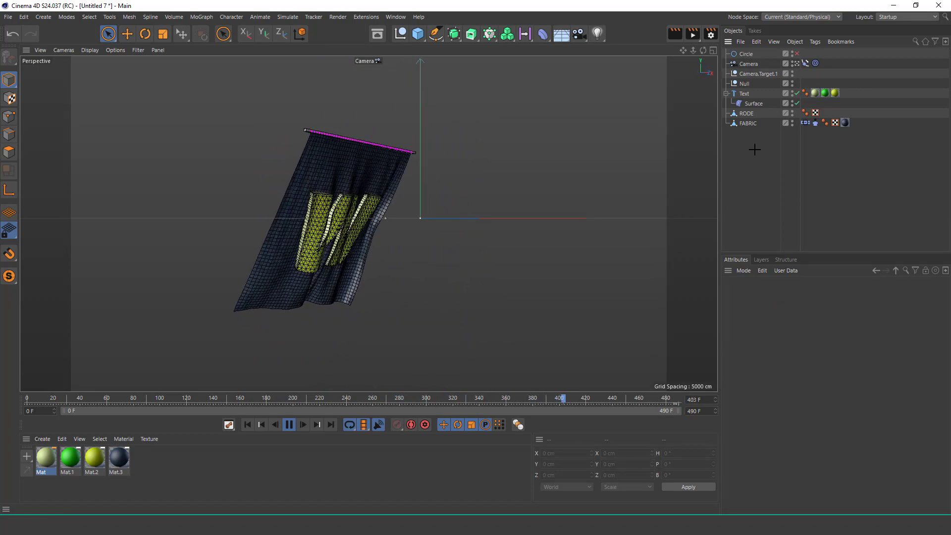
# Reduce the Circle spline's radius to 893 cm and stop the playback.
pyautogui.click(747, 54)
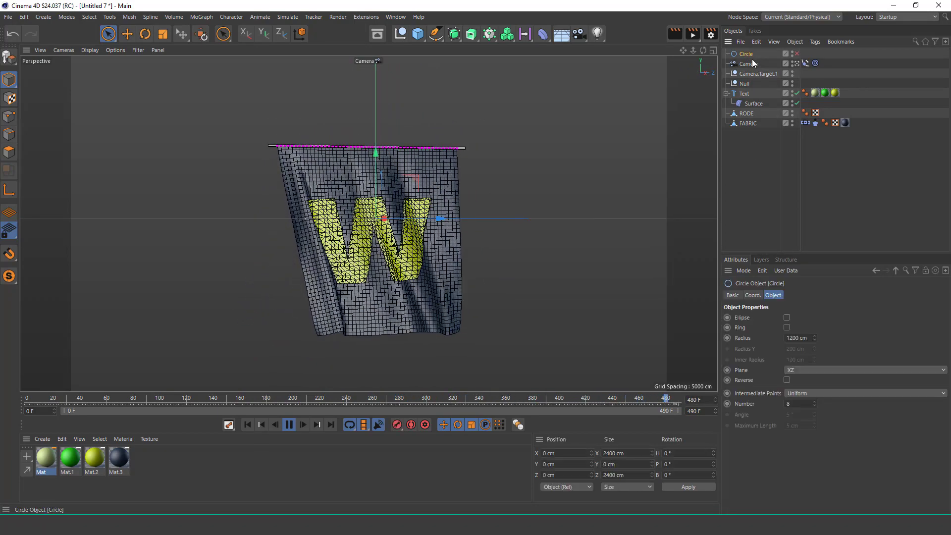
pyautogui.moveTo(813, 340); pyautogui.dragTo(795, 325)
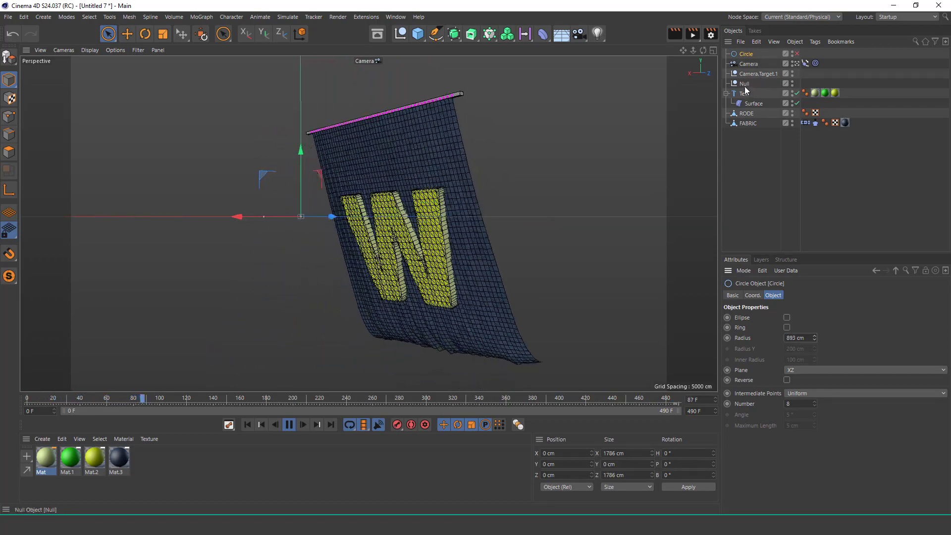
pyautogui.click(741, 170)
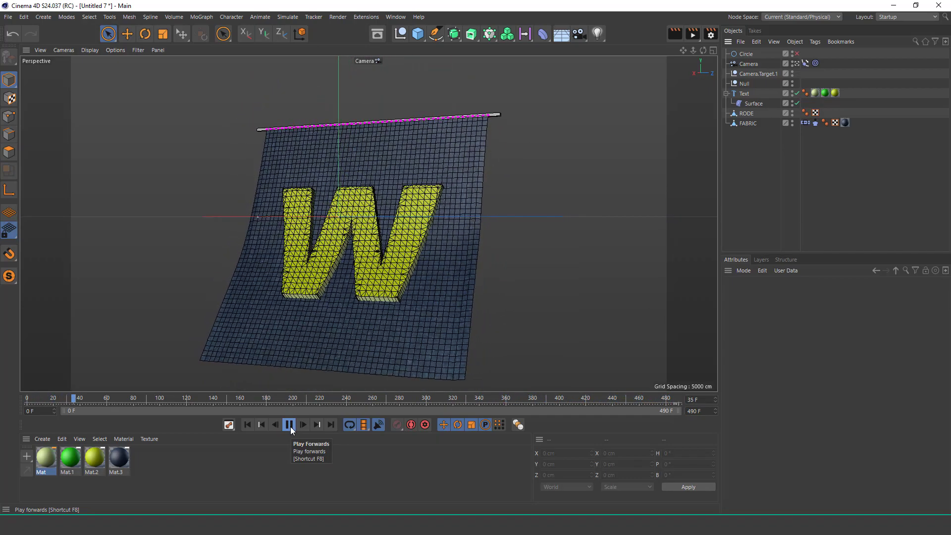
pyautogui.click(290, 425)
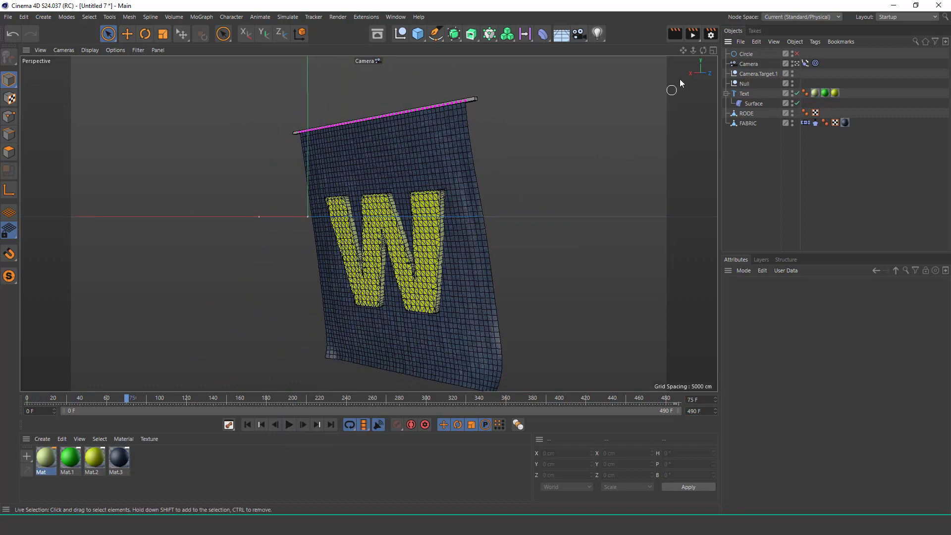
# Lower the Null target to about Y -40 cm and play the animation to check the framing.
pyautogui.click(713, 51)
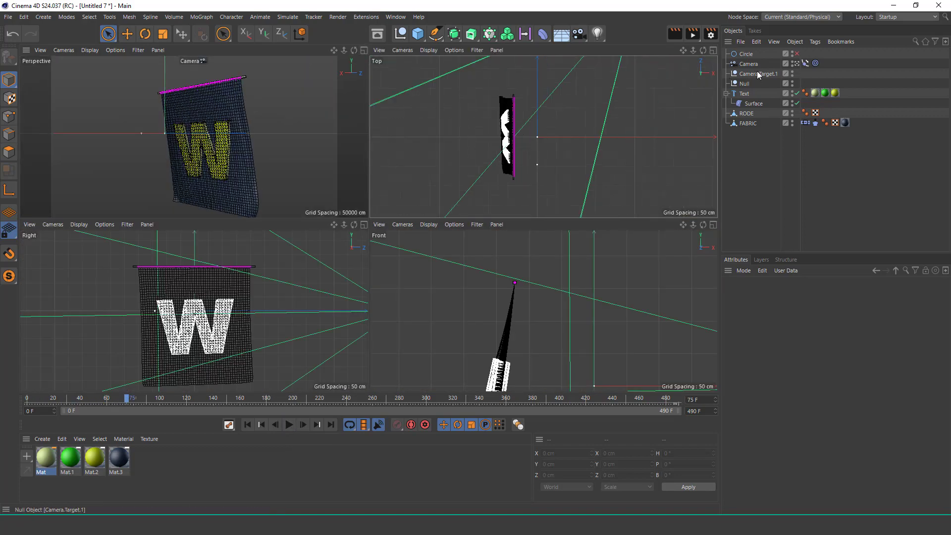
pyautogui.click(745, 84)
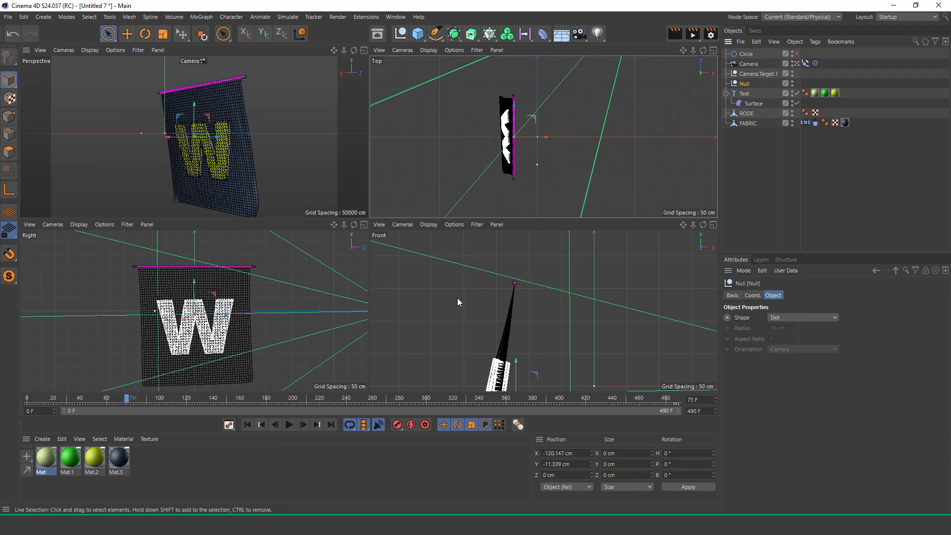
pyautogui.click(364, 50)
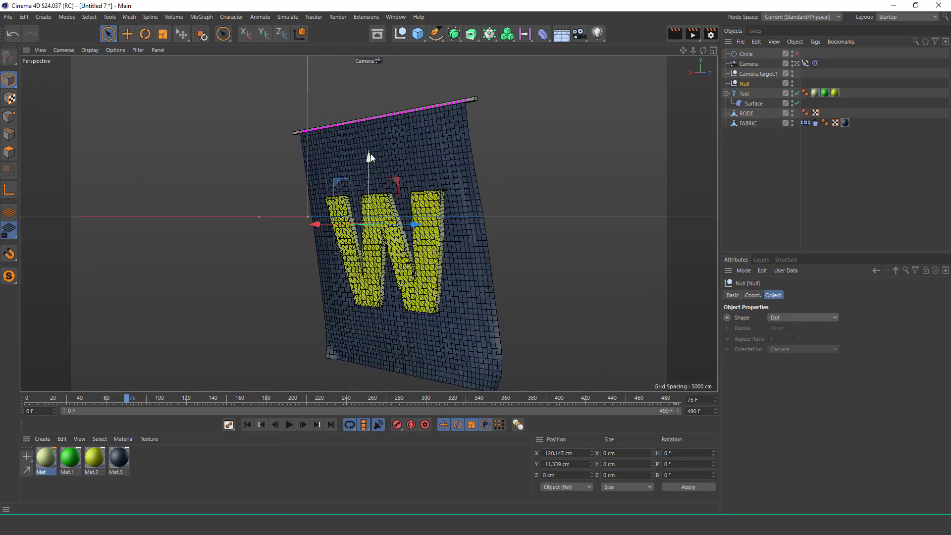
pyautogui.moveTo(372, 156); pyautogui.dragTo(370, 179)
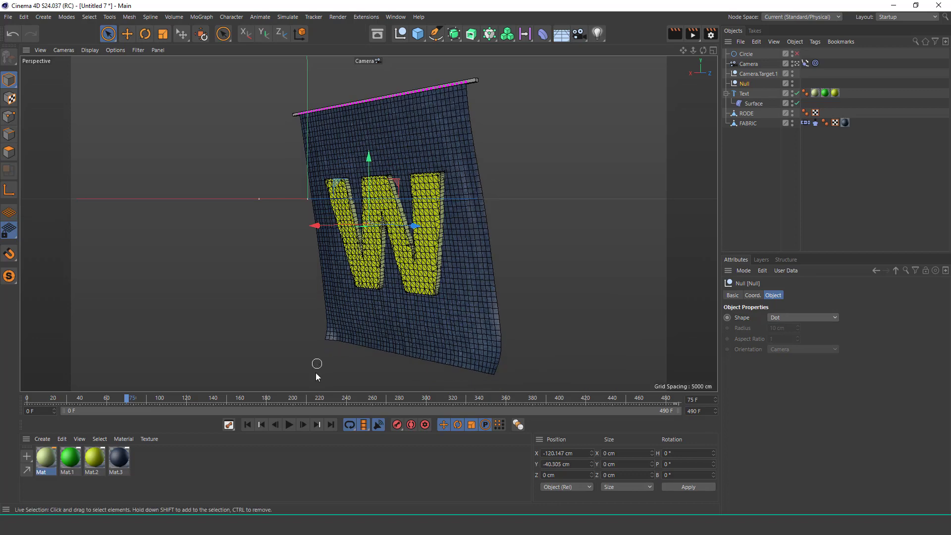
pyautogui.click(288, 425)
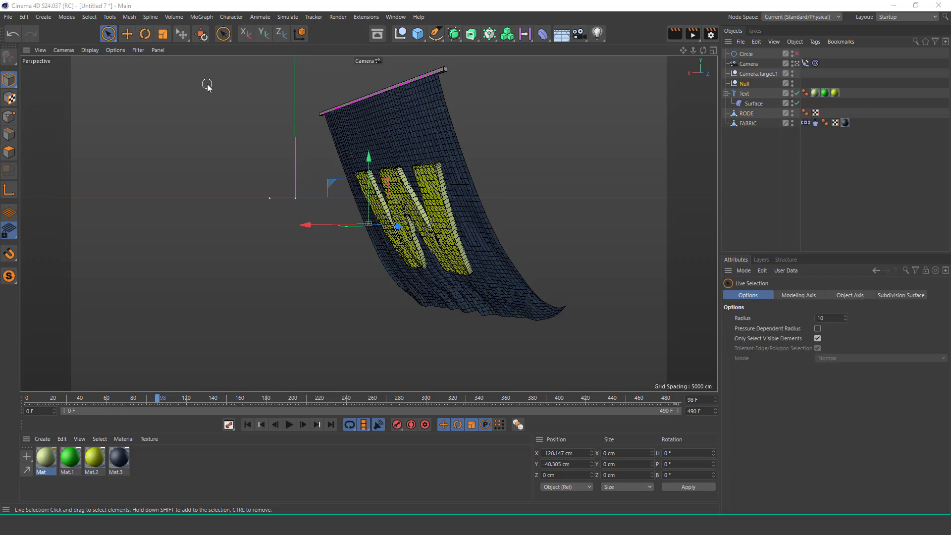
# Leave the animated camera's view and orbit the default view around the FABRIC object.
pyautogui.click(748, 124)
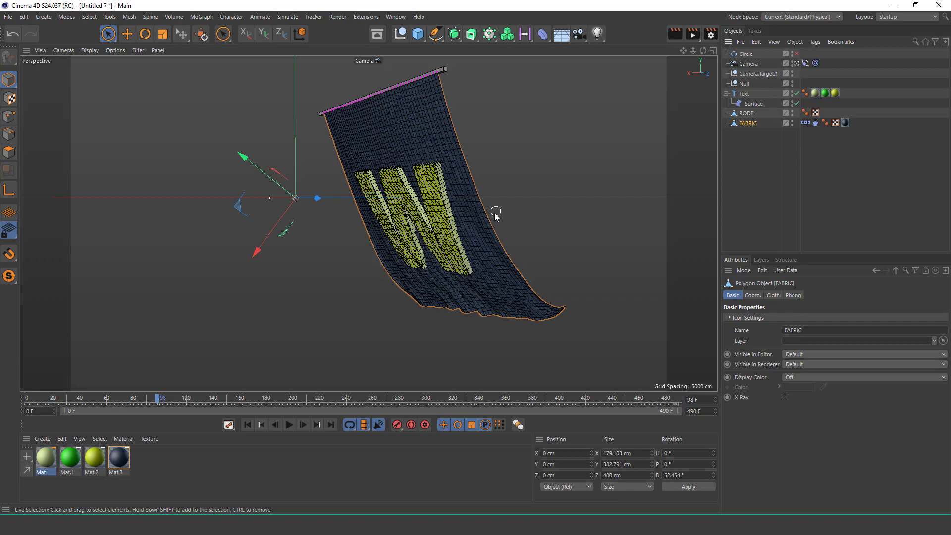
pyautogui.click(797, 63)
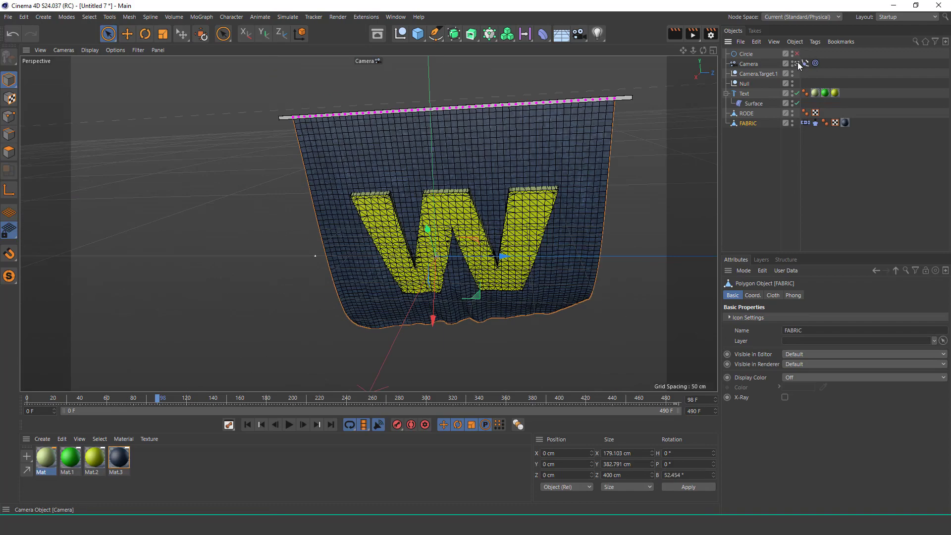
pyautogui.keyDown('alt'); pyautogui.moveTo(271, 185); pyautogui.dragTo(347, 207); pyautogui.keyUp('alt')
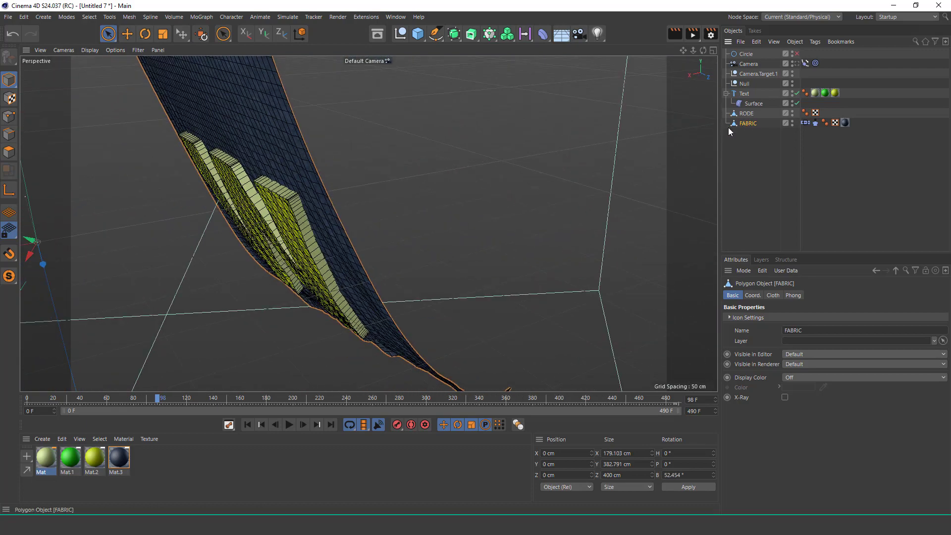
# Add a Cloth Surface generator and make the FABRIC object its child.
pyautogui.click(44, 16)
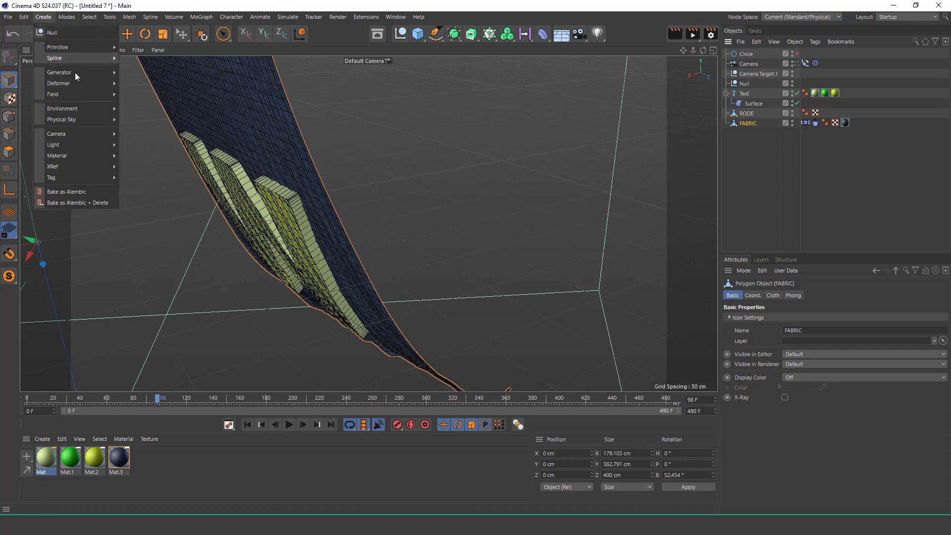
pyautogui.moveTo(76, 72)
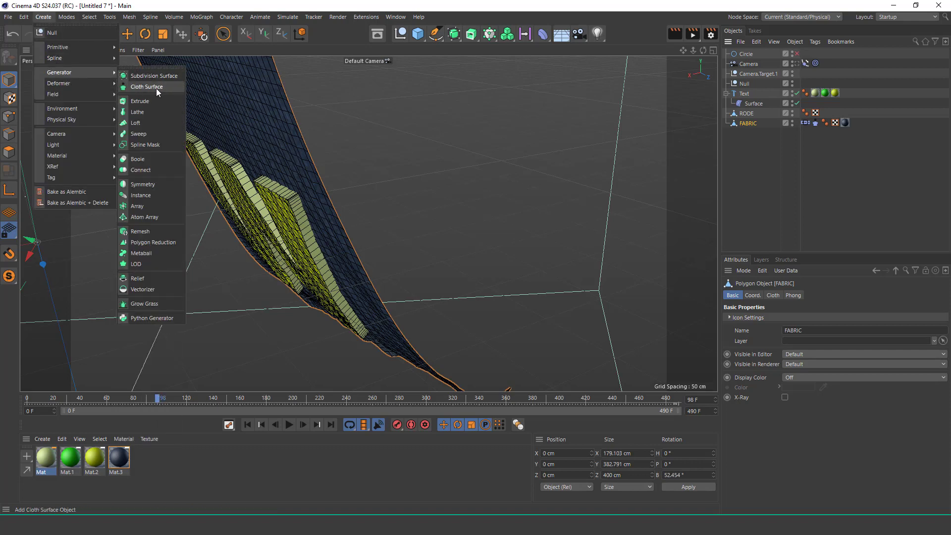
pyautogui.click(157, 88)
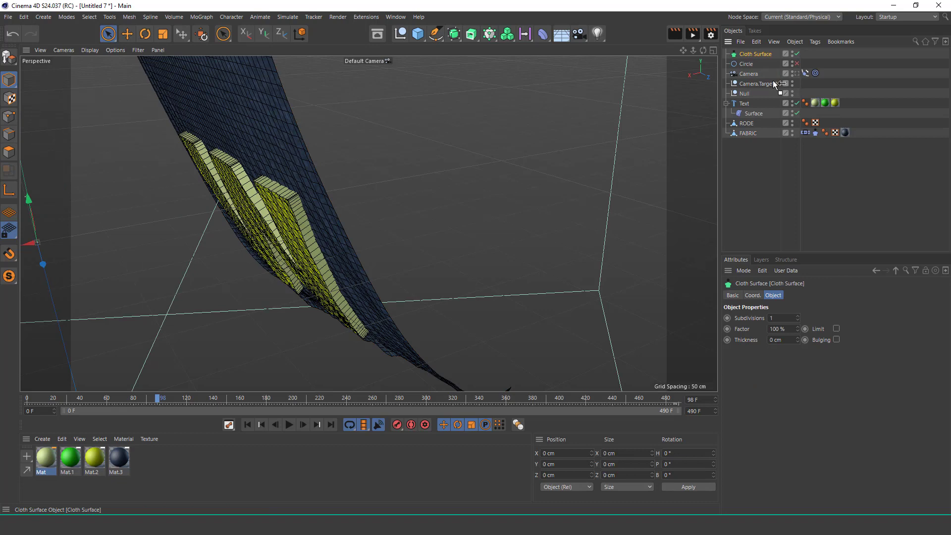
pyautogui.moveTo(748, 128); pyautogui.dragTo(754, 124)
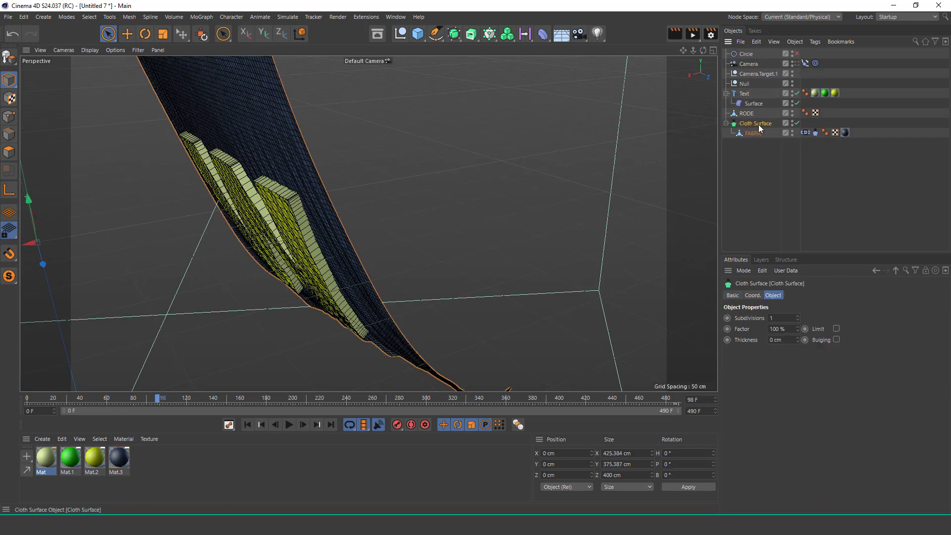
# Set the Cloth Surface's subdivisions to 0.
pyautogui.click(799, 320)
pyautogui.moveTo(311, 152)
pyautogui.keyDown('alt'); pyautogui.mouseDown()
pyautogui.moveTo(287, 166)
pyautogui.moveTo(313, 143)
pyautogui.mouseUp(); pyautogui.keyUp('alt')
pyautogui.click(798, 317)
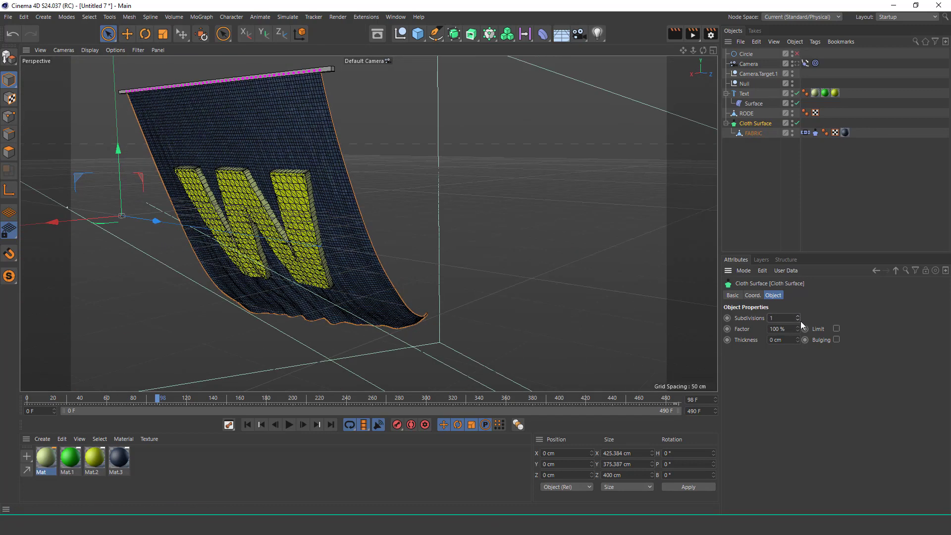
pyautogui.click(799, 320)
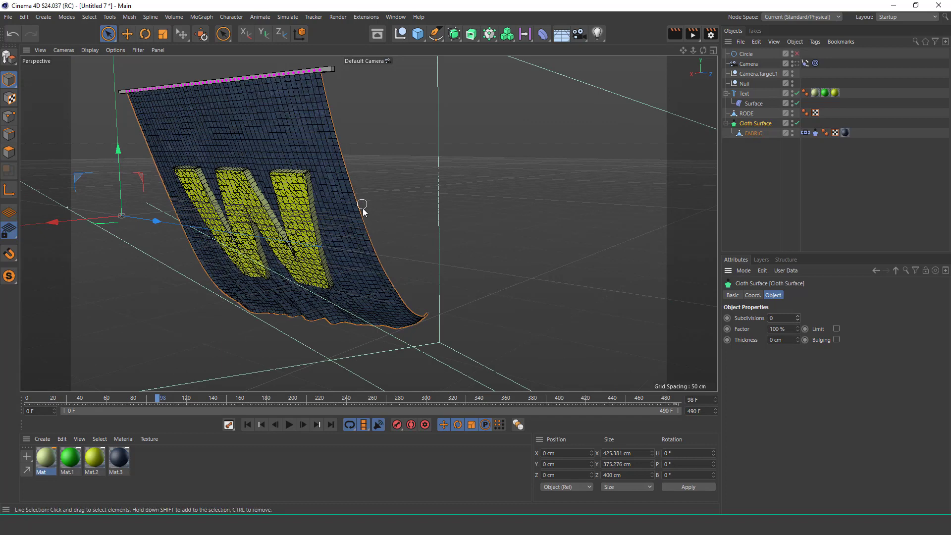
# Set the Cloth Surface's thickness to 1 cm and inspect the banner's edge from the side.
pyautogui.keyDown('alt'); pyautogui.moveTo(362, 213); pyautogui.dragTo(367, 171); pyautogui.keyUp('alt')
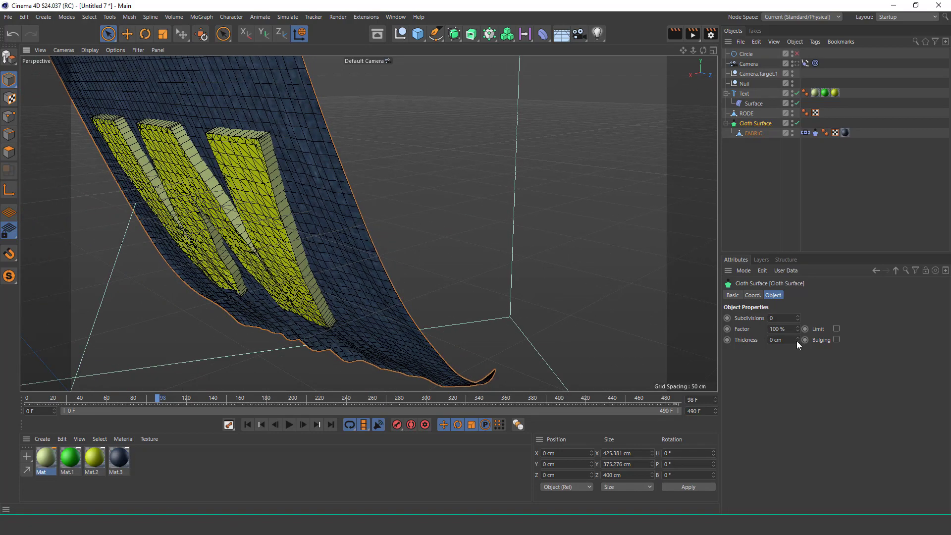
pyautogui.click(798, 337)
pyautogui.click(797, 338)
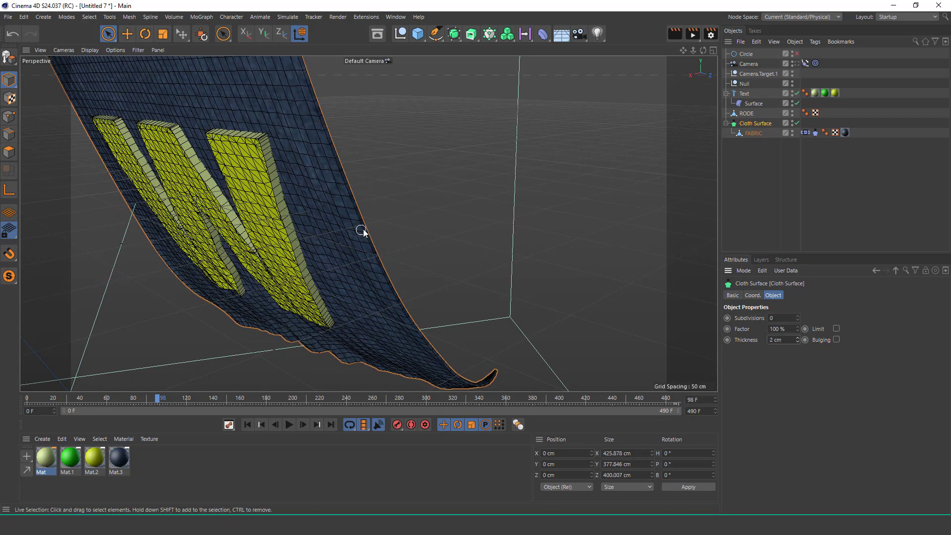
pyautogui.moveTo(364, 229)
pyautogui.keyDown('alt'); pyautogui.mouseDown()
pyautogui.moveTo(332, 234)
pyautogui.moveTo(365, 171)
pyautogui.moveTo(165, 238)
pyautogui.moveTo(212, 218)
pyautogui.moveTo(186, 236)
pyautogui.mouseUp(); pyautogui.keyUp('alt')
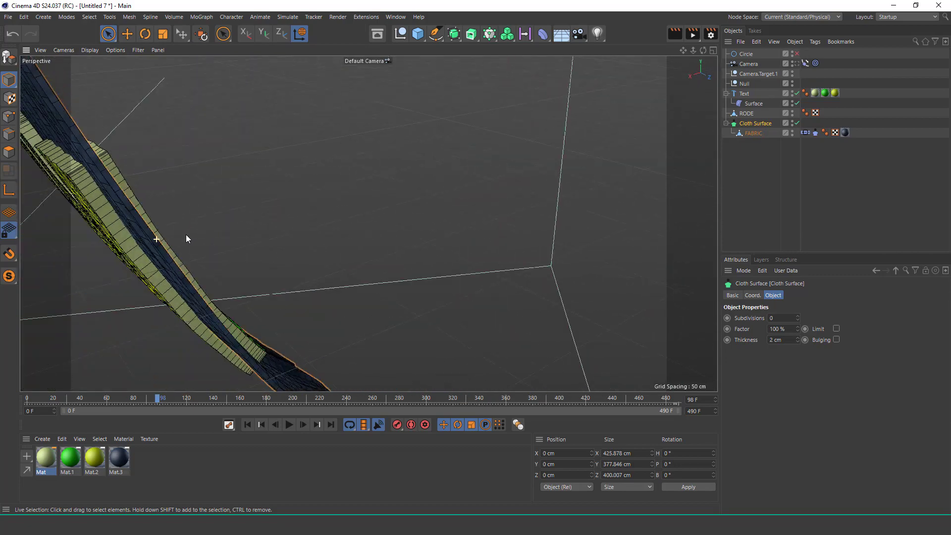
pyautogui.click(798, 342)
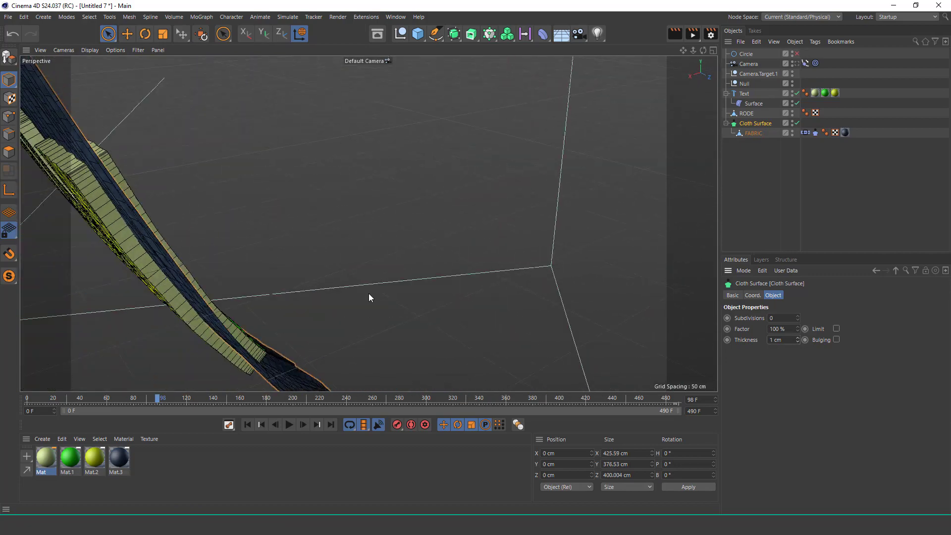
pyautogui.keyDown('alt'); pyautogui.moveTo(227, 243); pyautogui.dragTo(192, 208); pyautogui.keyUp('alt')
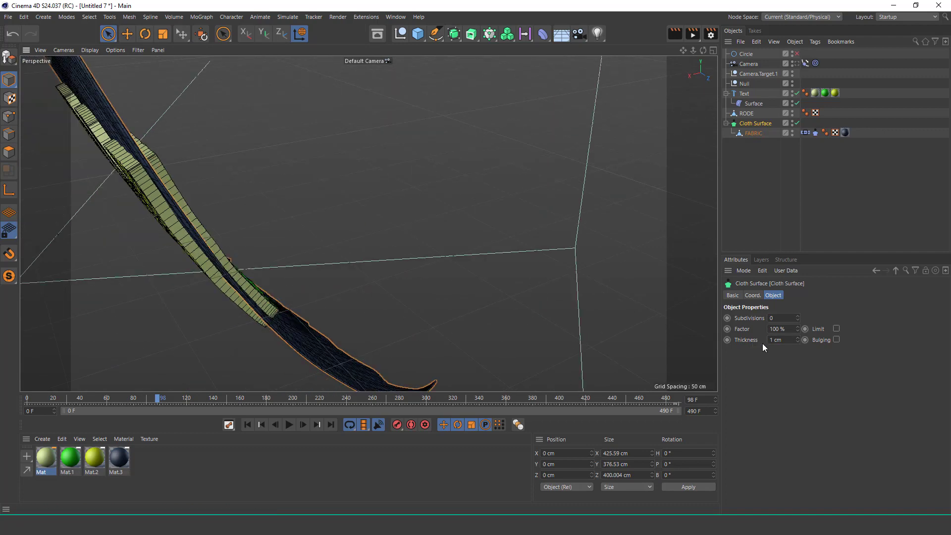
# Switch back to the animated Camera's view, deselect everything, and play the animation from the first frame.
pyautogui.keyDown('alt'); pyautogui.moveTo(184, 161); pyautogui.dragTo(620, 127); pyautogui.keyUp('alt')
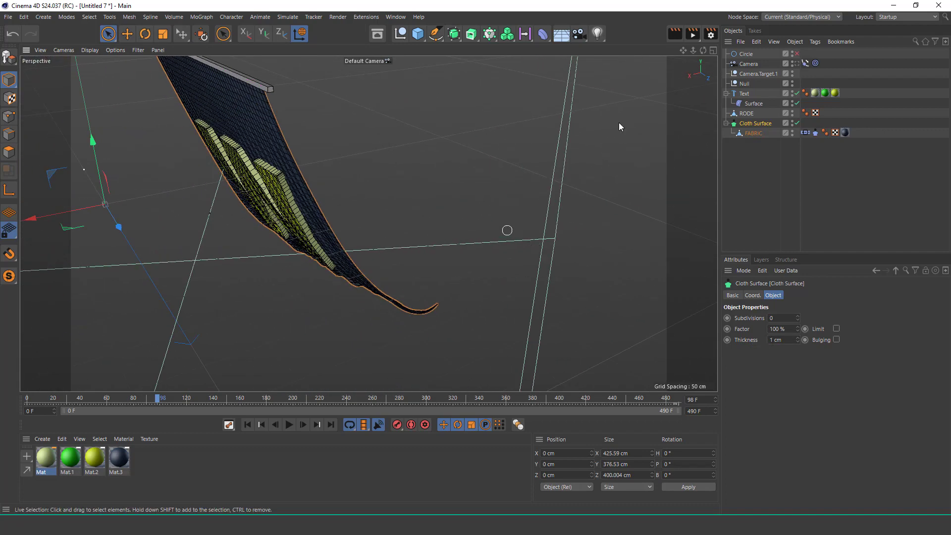
pyautogui.click(799, 63)
pyautogui.click(761, 187)
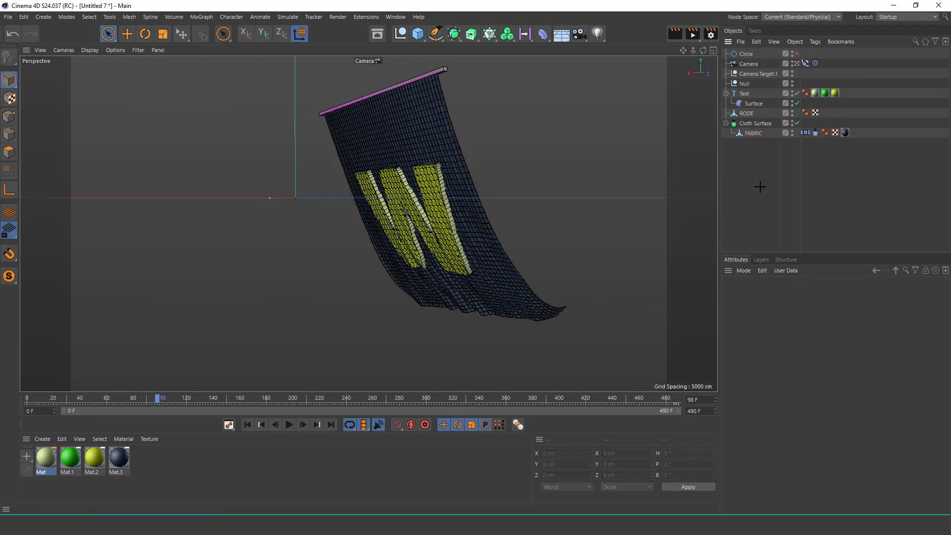
pyautogui.click(247, 424)
pyautogui.click(290, 425)
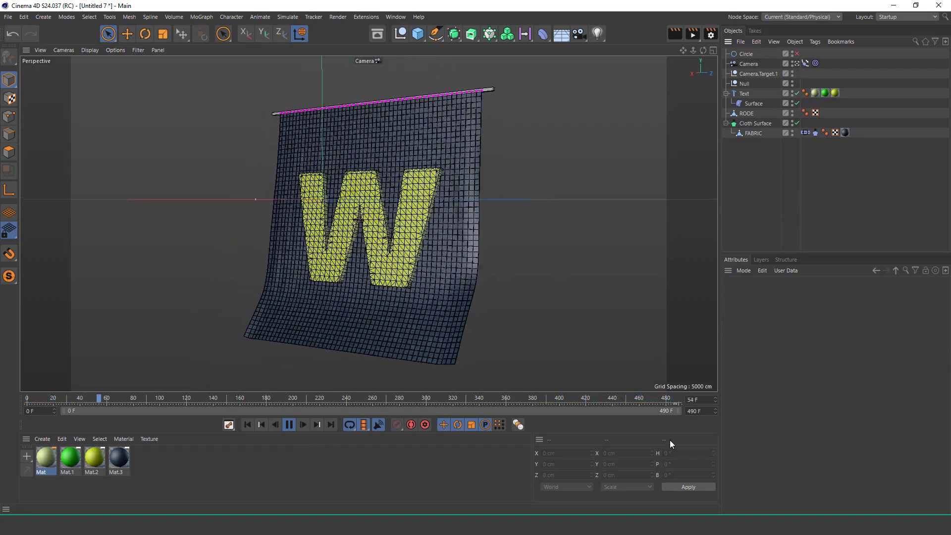
# Extend the project's end frame to 790 F and pause the playback.
pyautogui.moveTo(687, 411); pyautogui.dragTo(691, 412)
pyautogui.write('7')
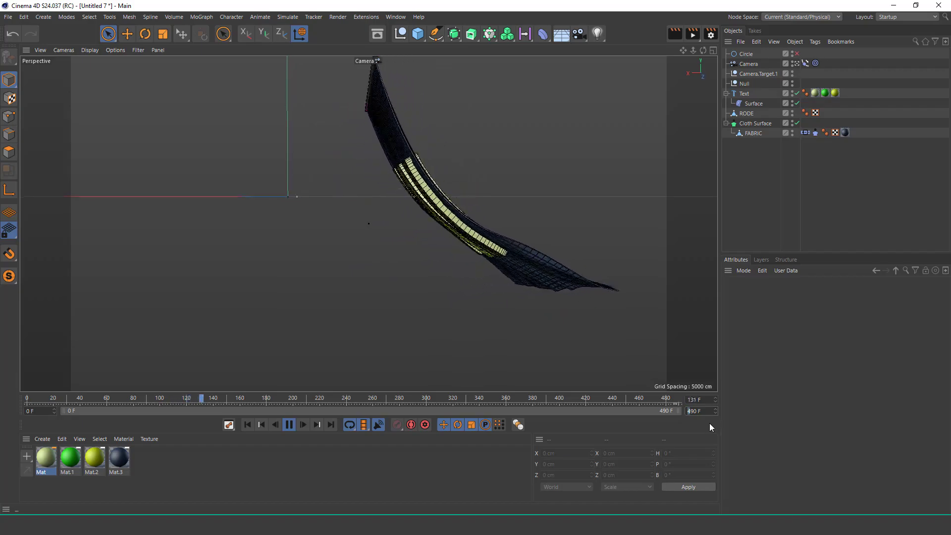
pyautogui.press('Return')
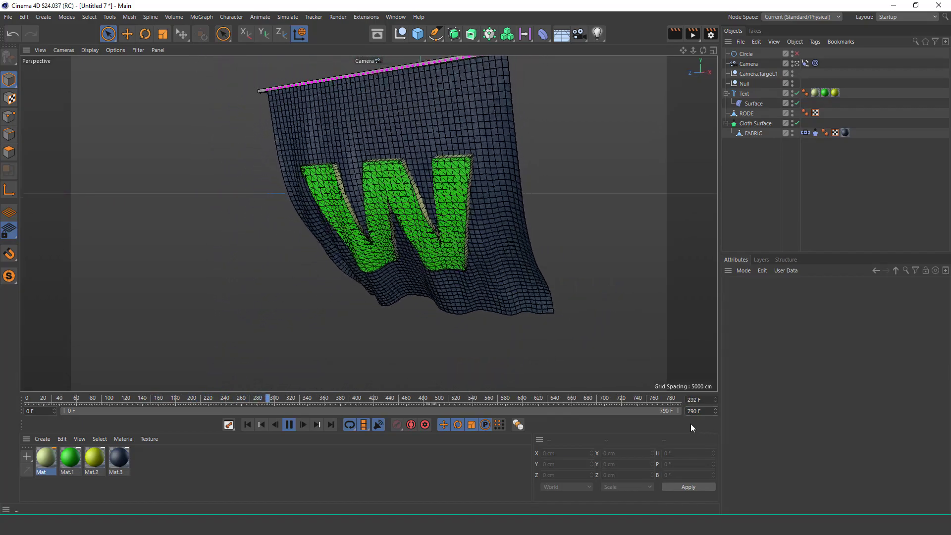
pyautogui.click(289, 424)
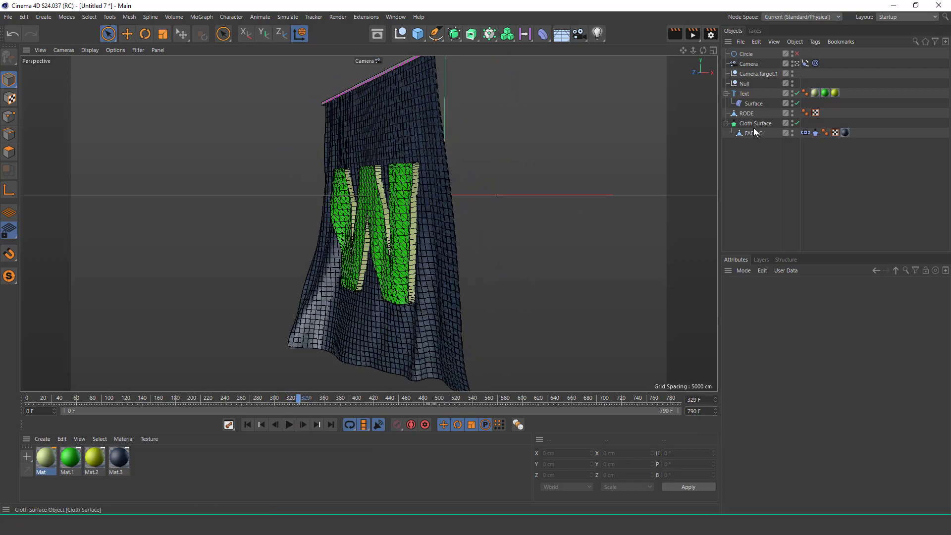
# Add a Subdivision Surface generator and make the Cloth Surface its child.
pyautogui.click(44, 16)
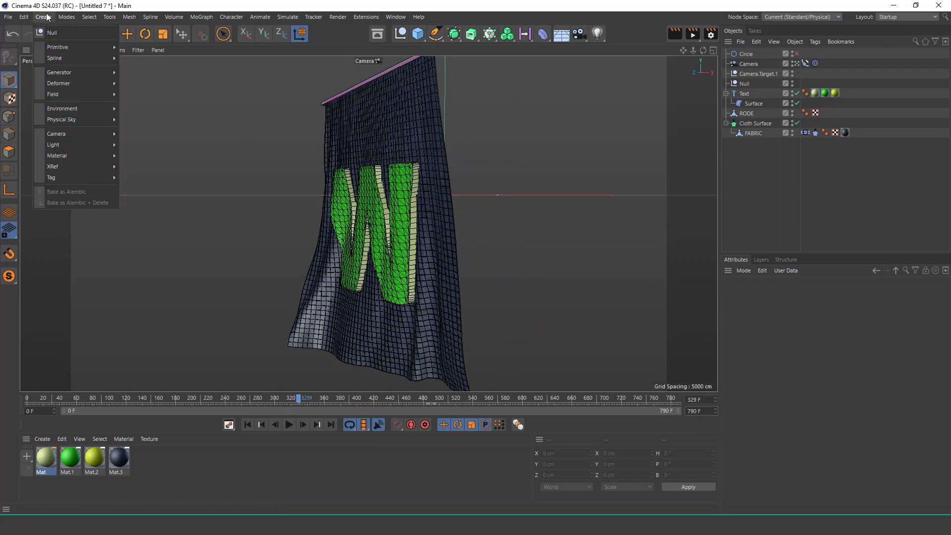
pyautogui.moveTo(69, 71)
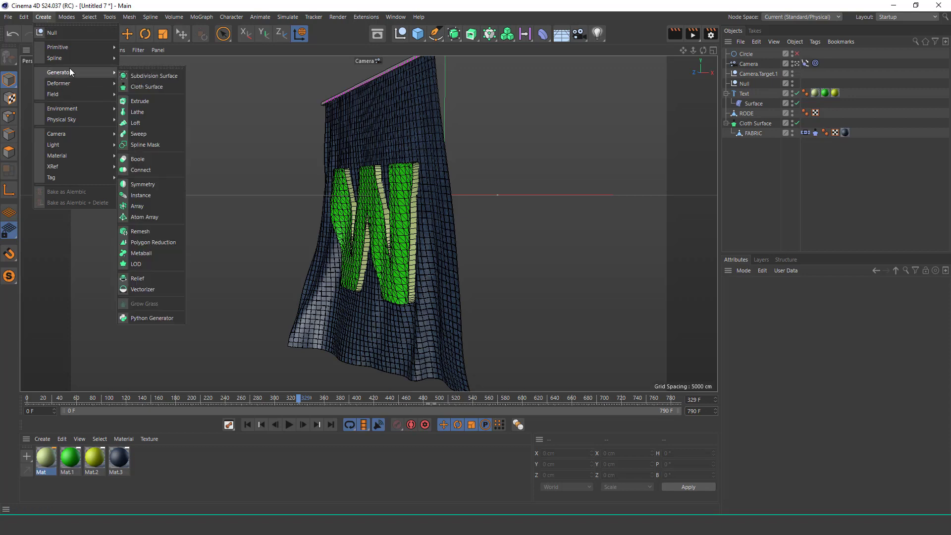
pyautogui.click(140, 76)
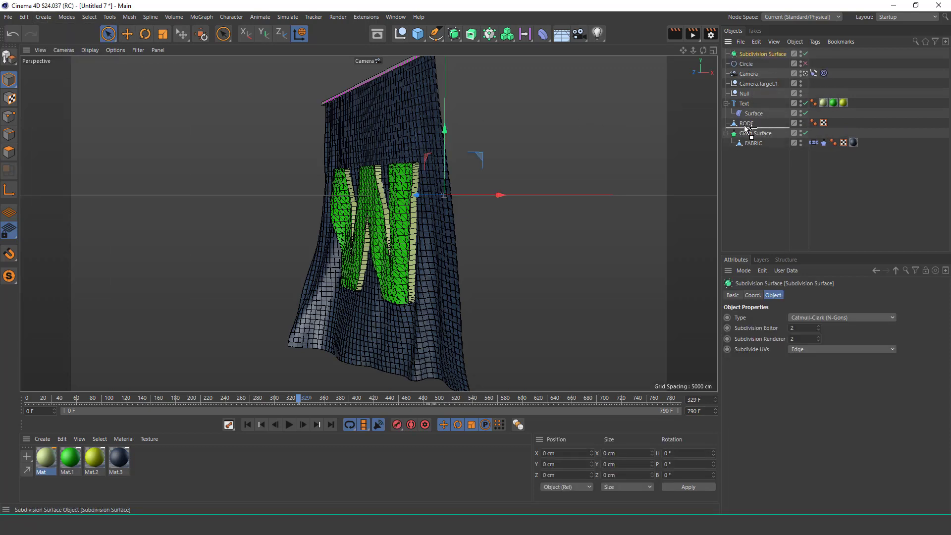
pyautogui.moveTo(747, 128); pyautogui.dragTo(757, 124)
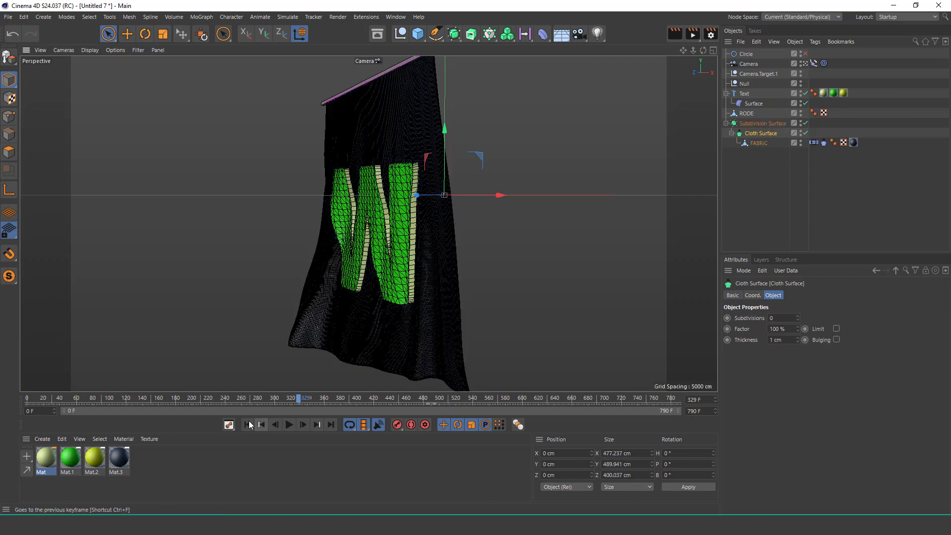
# Replay the animation from the first frame and set the viewport display to smooth shading without wireframe lines, with nothing selected.
pyautogui.click(248, 425)
pyautogui.click(290, 424)
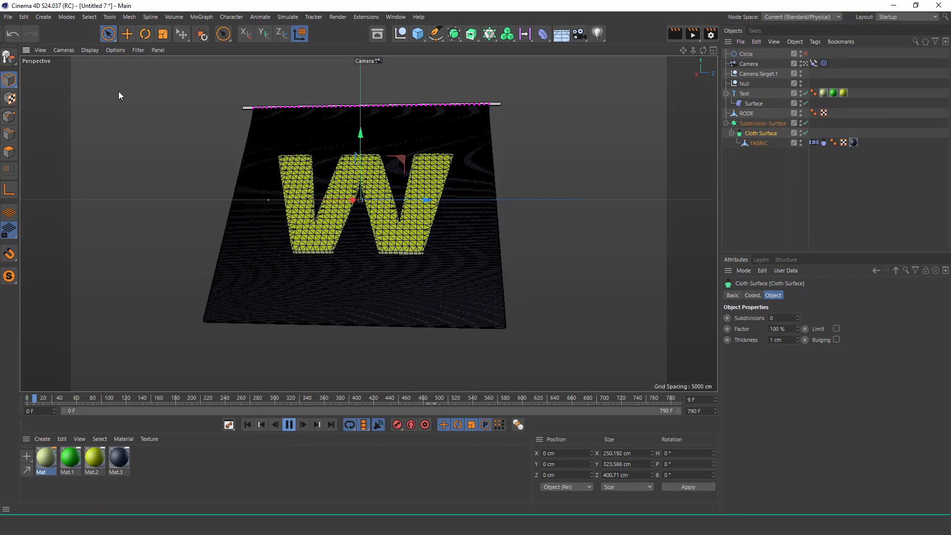
pyautogui.click(89, 50)
pyautogui.click(98, 67)
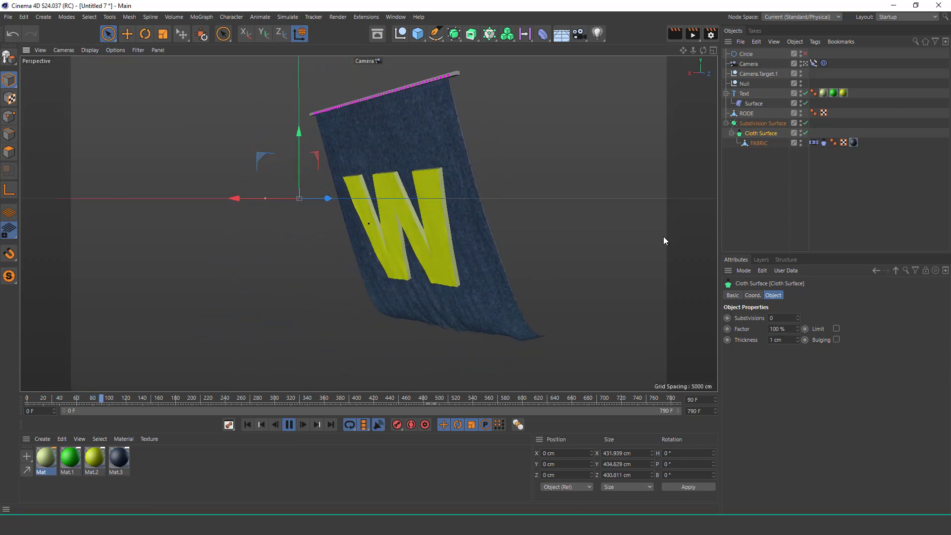
pyautogui.click(751, 212)
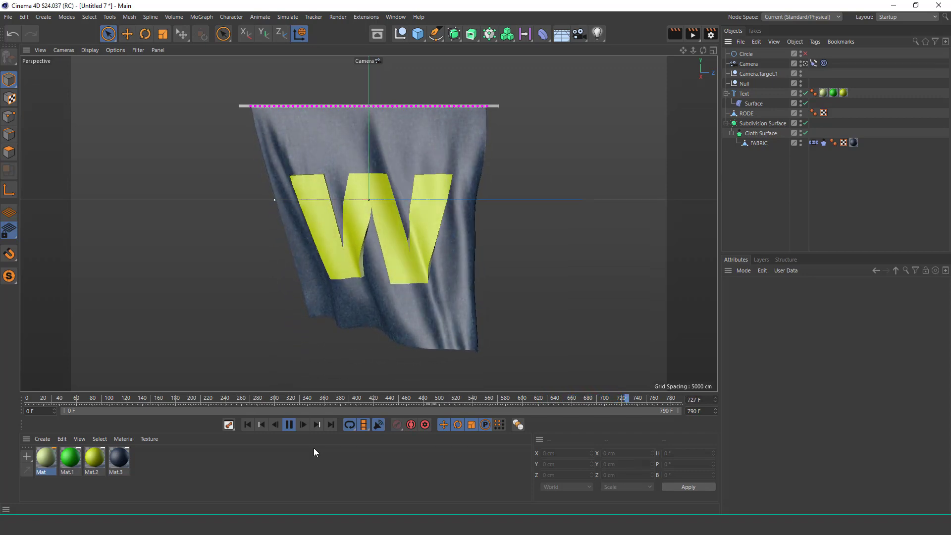
# Pause the animation at frame 760 and render the banner in the viewport.
pyautogui.click(290, 424)
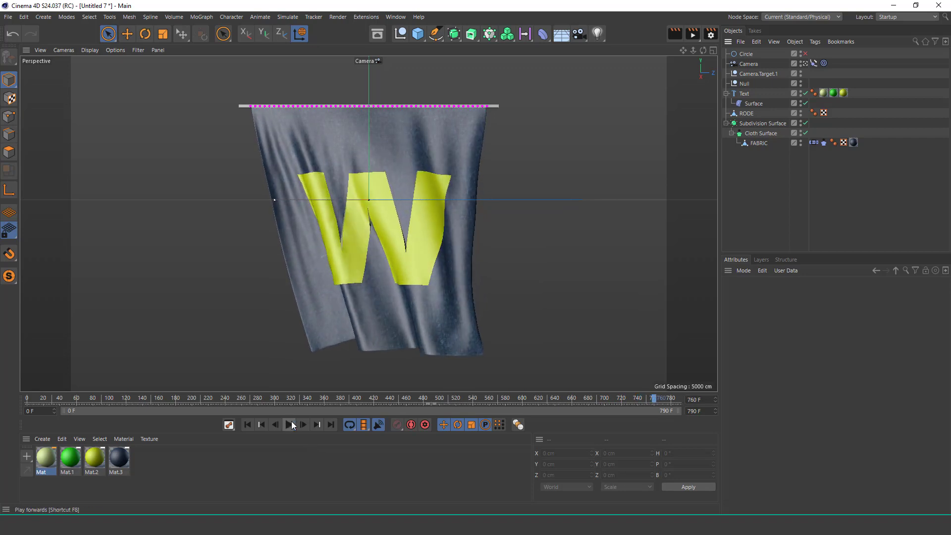
pyautogui.click(674, 35)
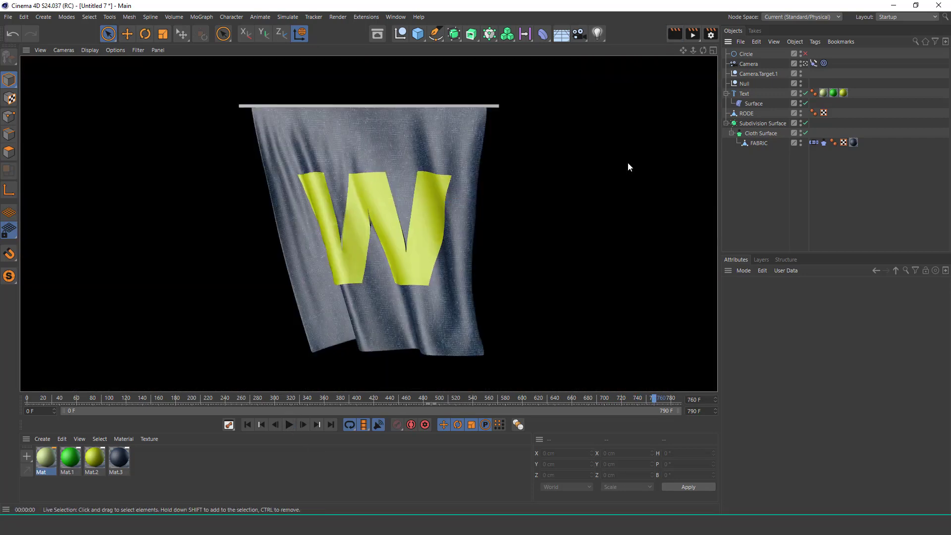